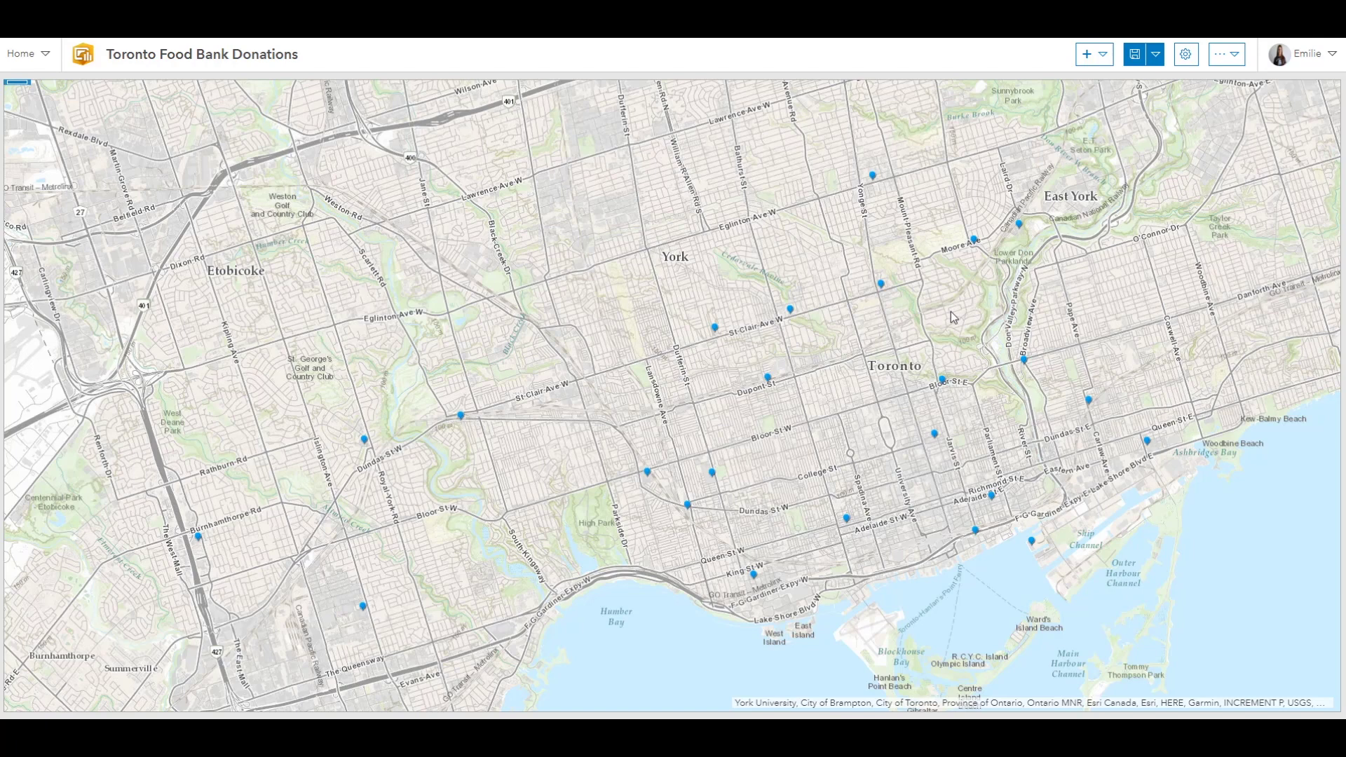
Pan the map up and to the left, then open and close the map settings unchanged.
left_click(1102, 63)
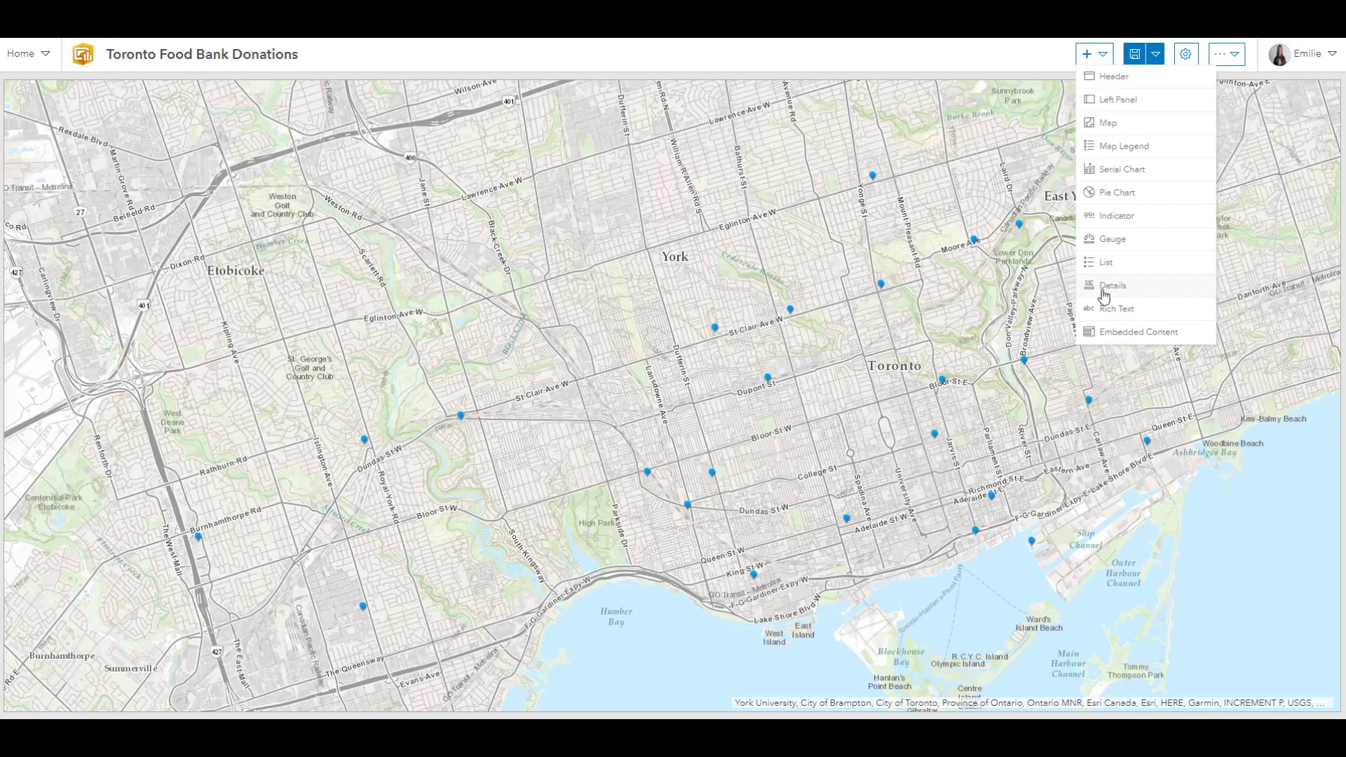
left_click_drag(1104, 308, 507, 275)
left_click_drag(612, 195, 565, 163)
left_click_drag(44, 93, 25, 88)
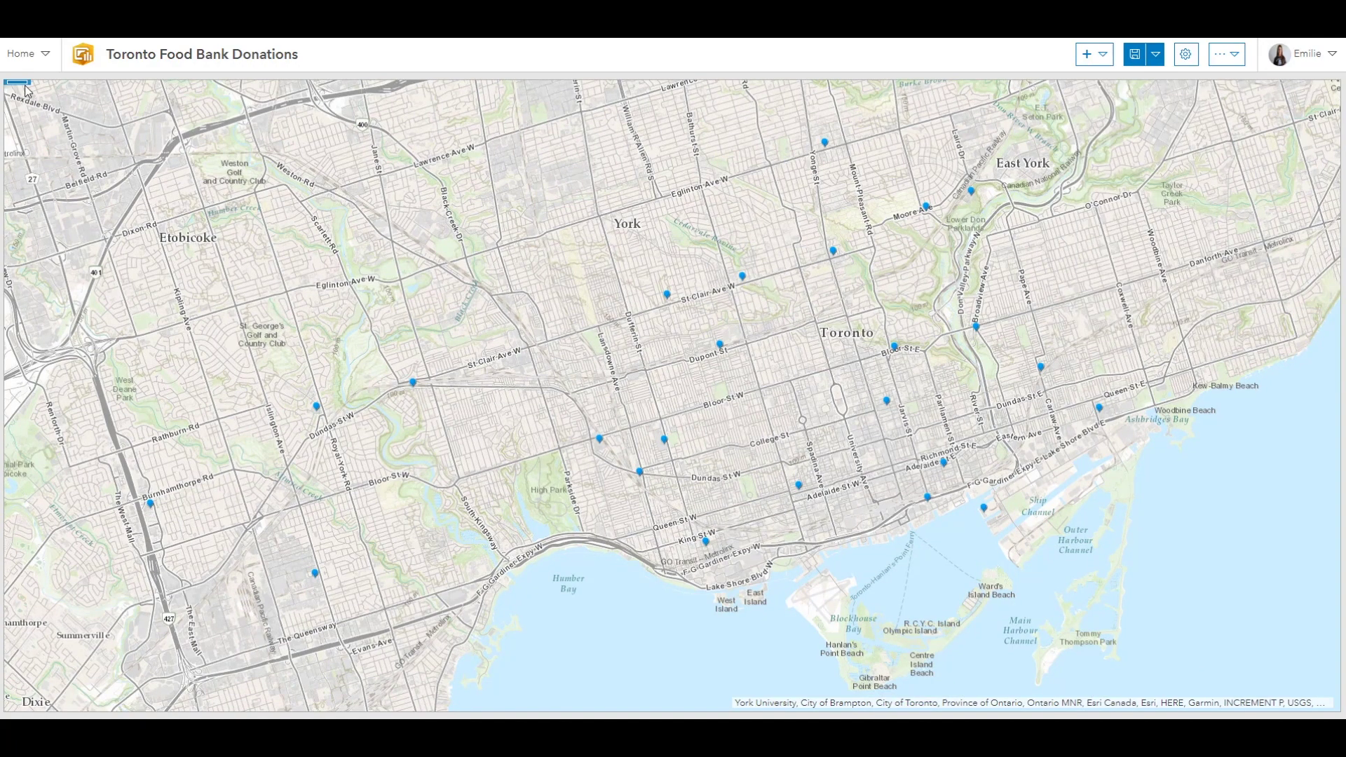
left_click_drag(25, 89, 20, 87)
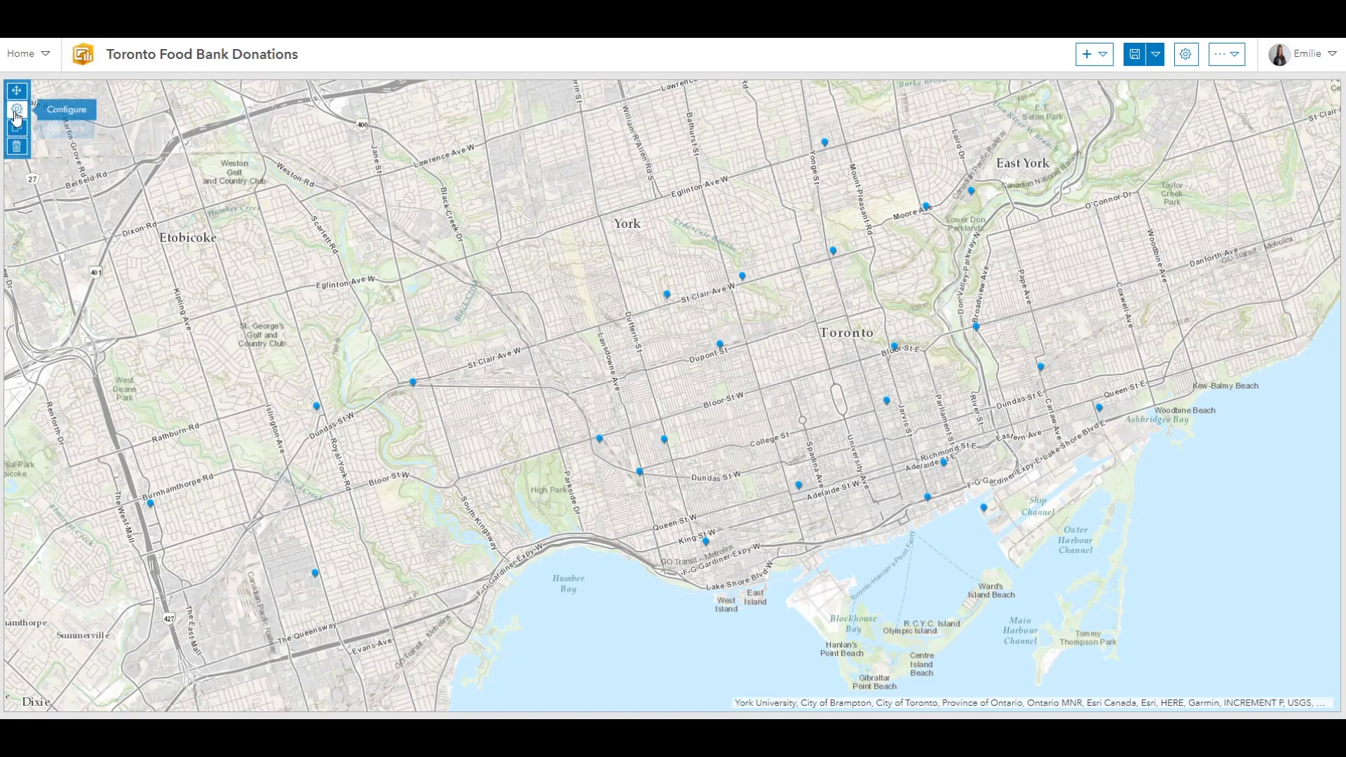
left_click(17, 108)
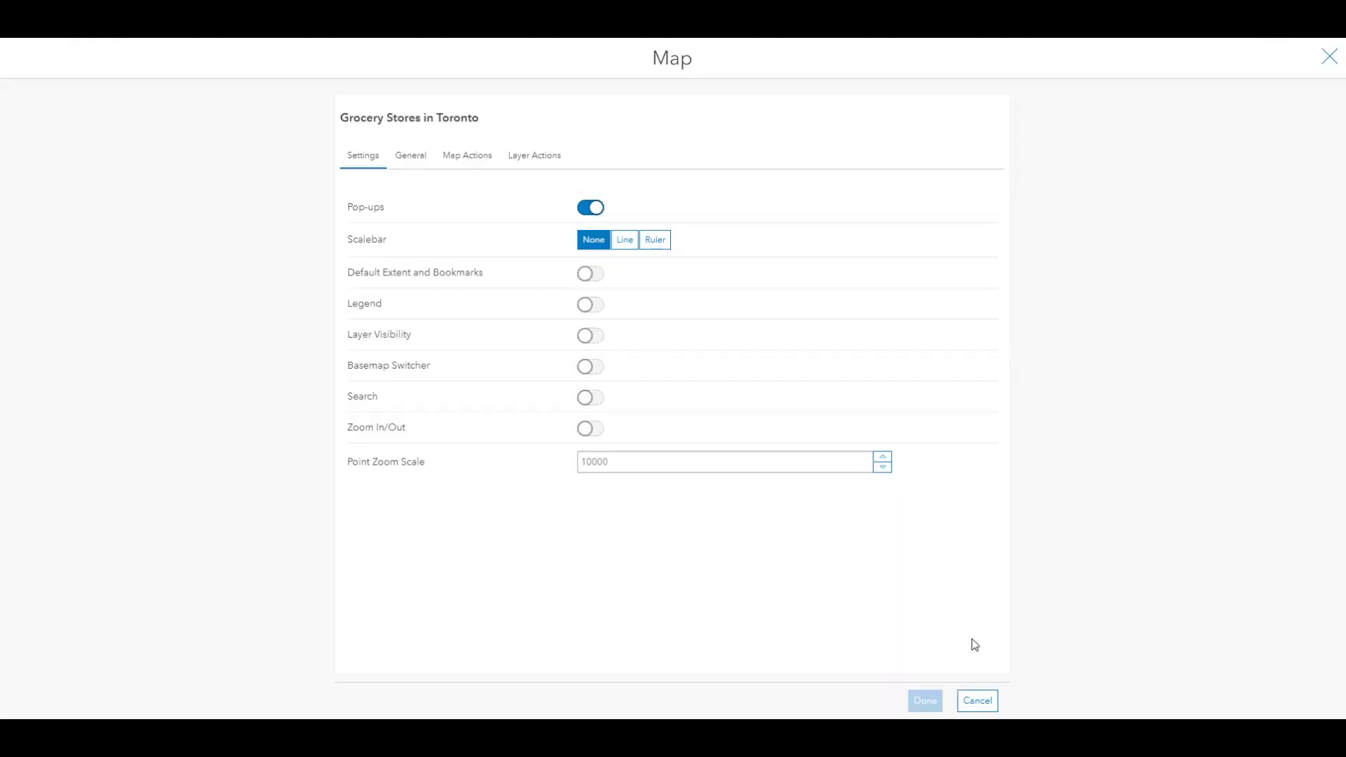
left_click(979, 703)
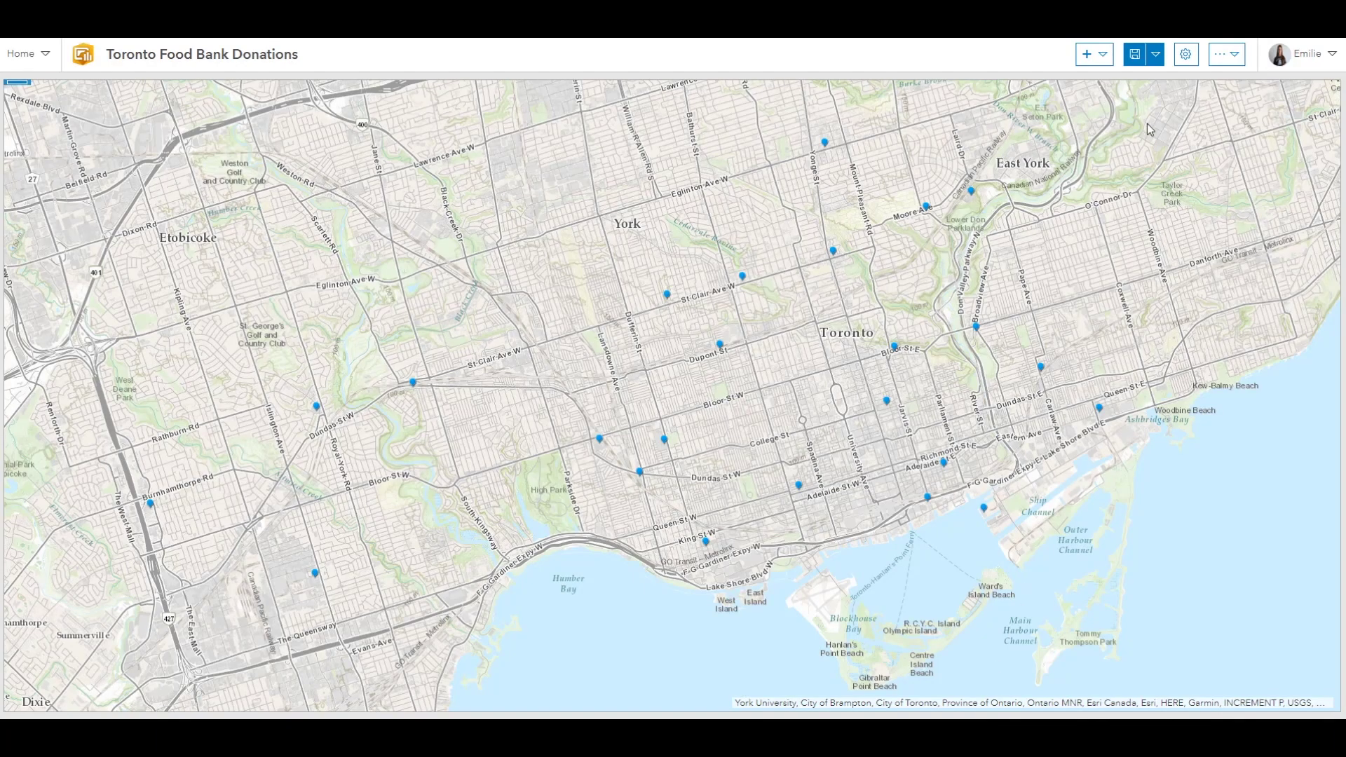
Add a header titled 'Checkout Fundraising Initiative in Toronto'.
left_click(1102, 55)
left_click(1111, 79)
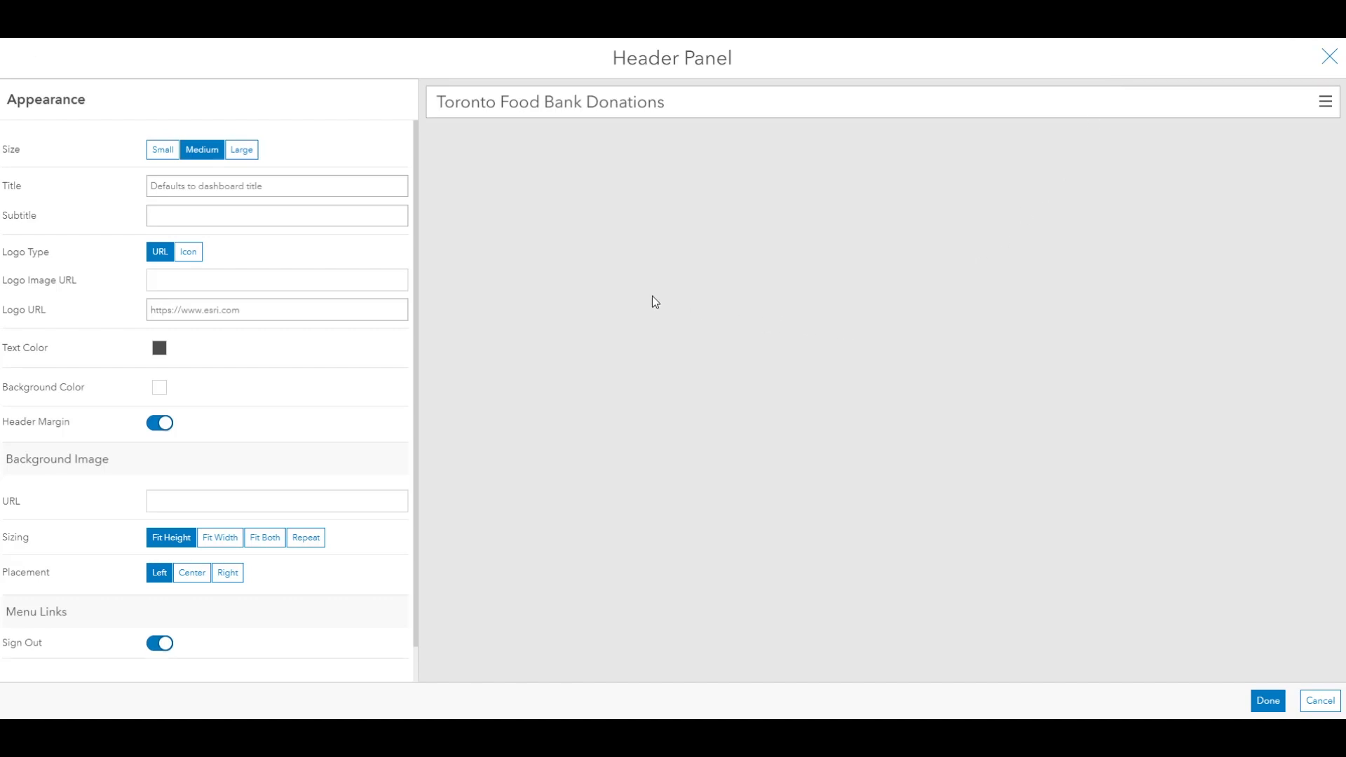
left_click(276, 187)
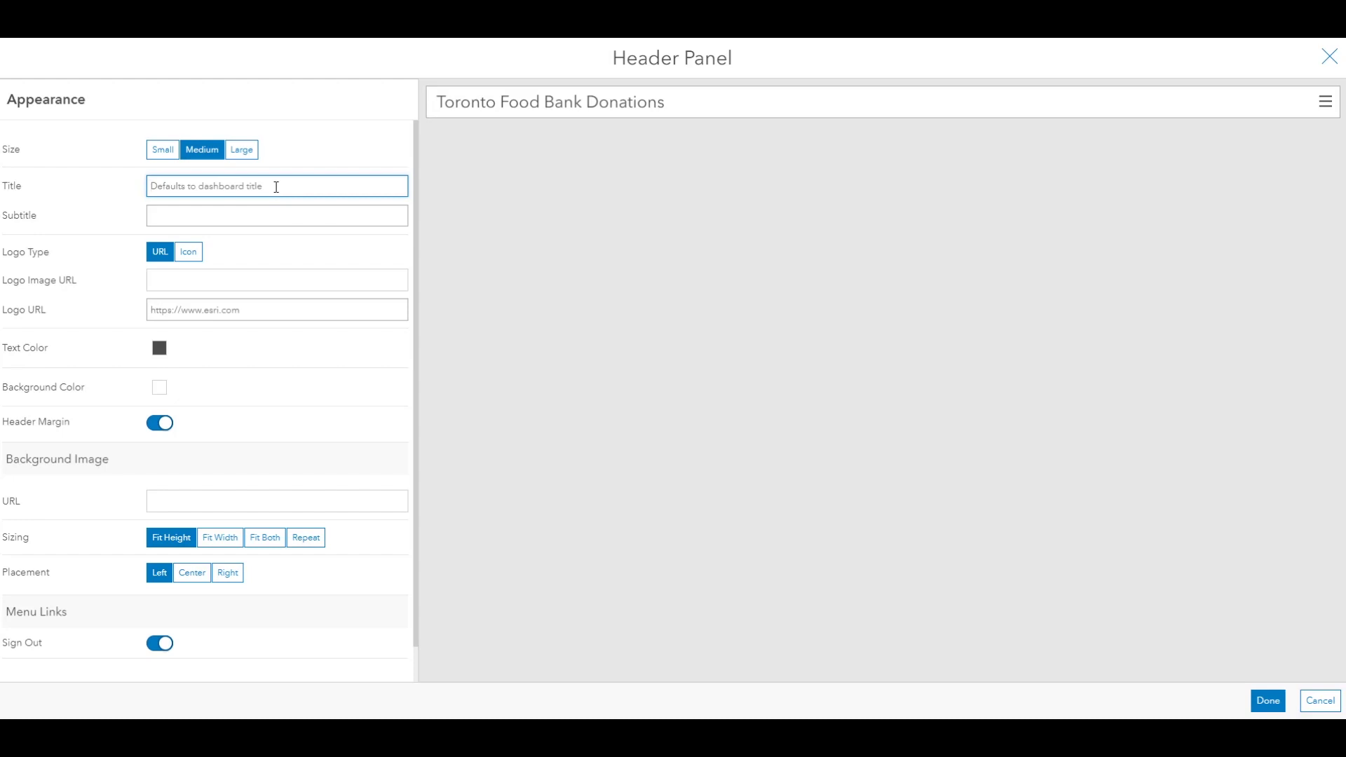
type("Ch")
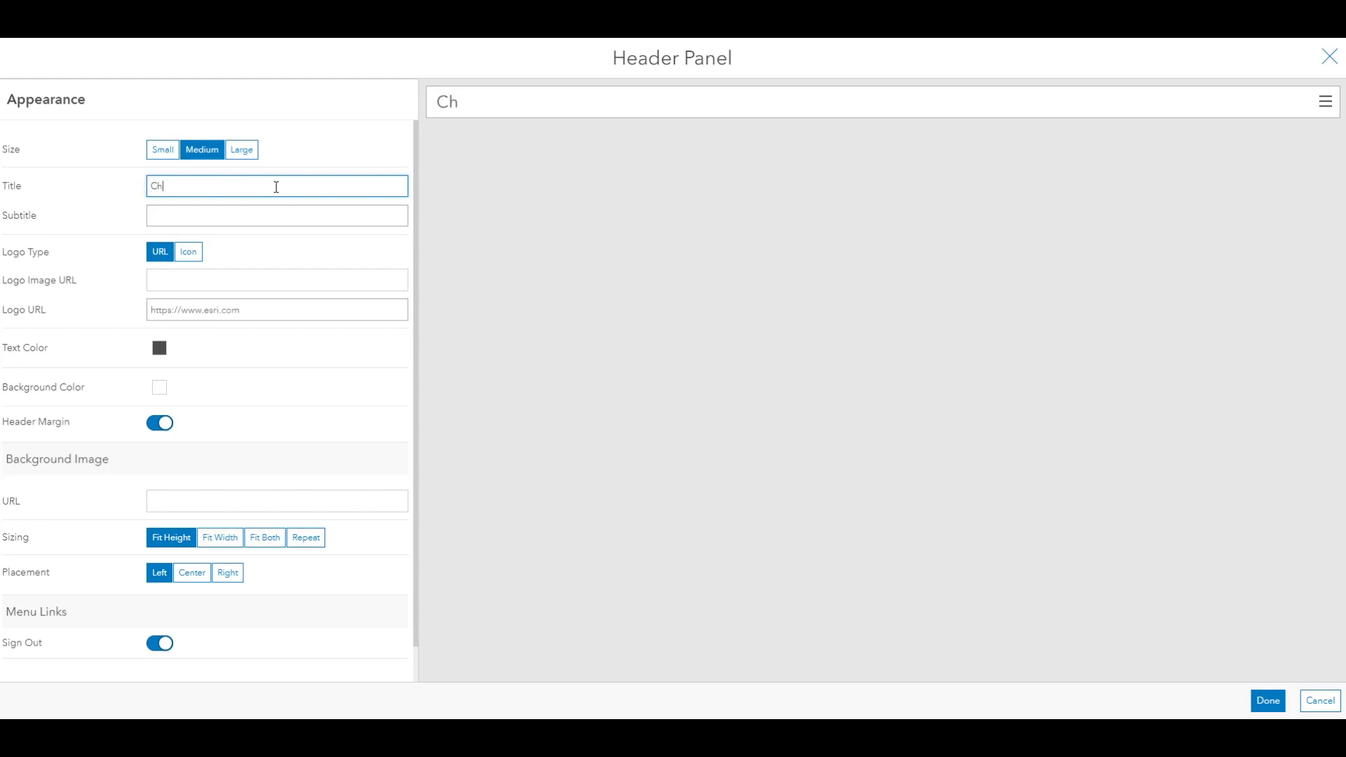
type("eckout Fundr")
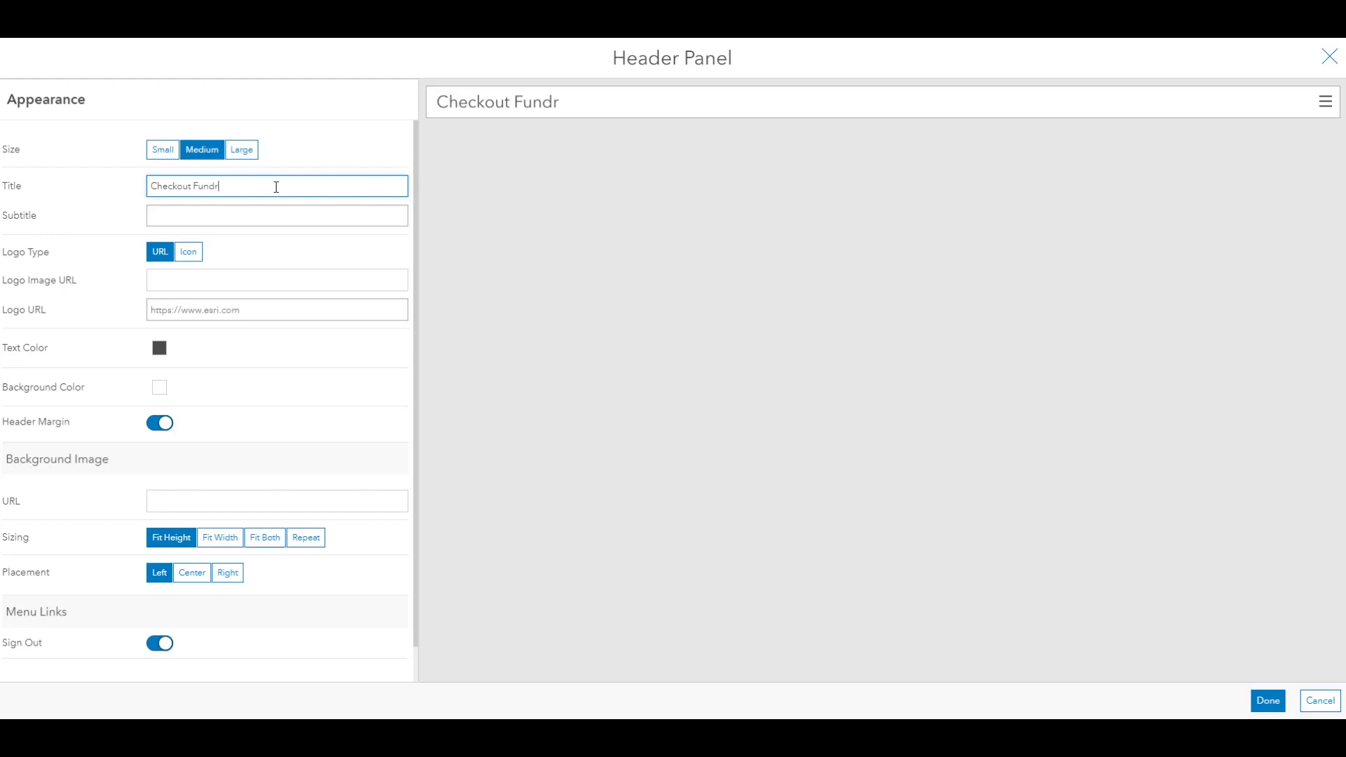
type("aising Initiative")
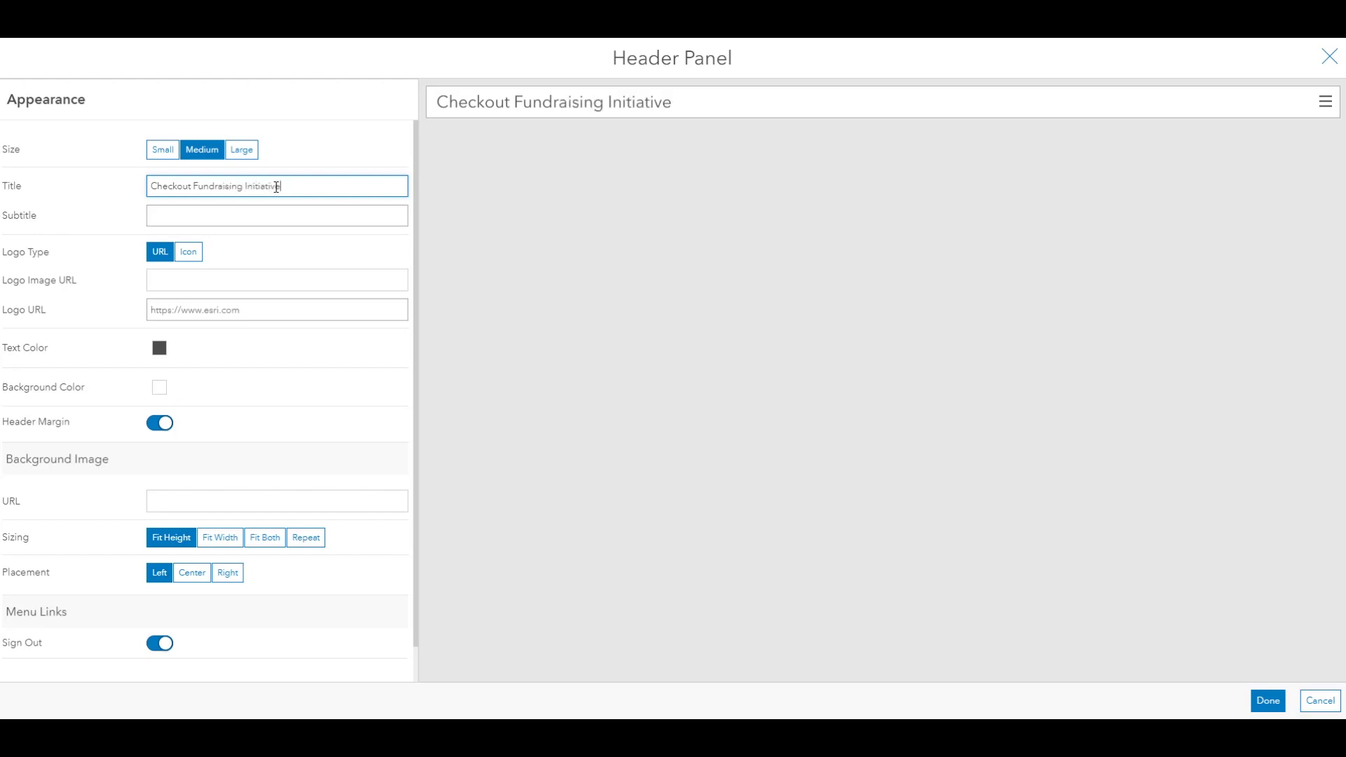
type(" in Toronto")
Give the header a heart icon logo, light-blue #bee8ff background and Large size.
left_click(193, 257)
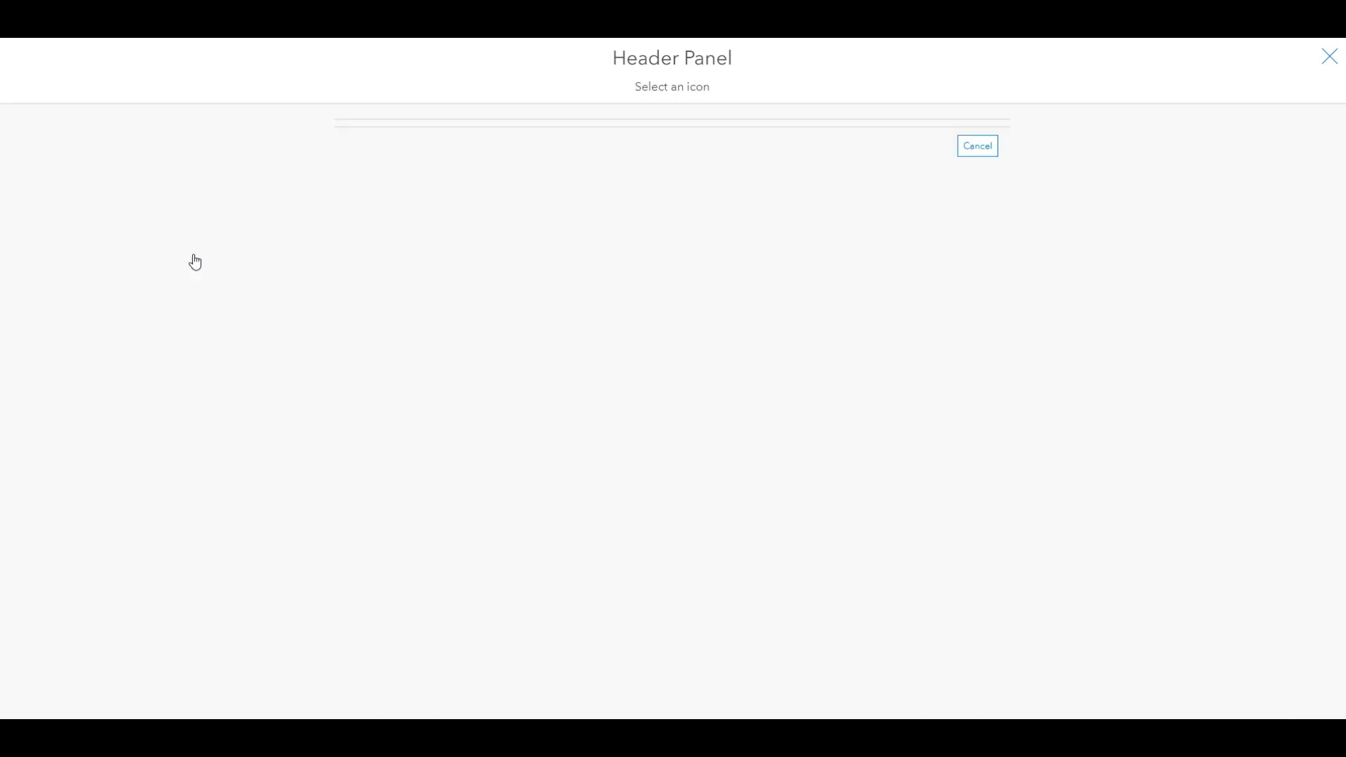
scroll(466, 330, "down", 4)
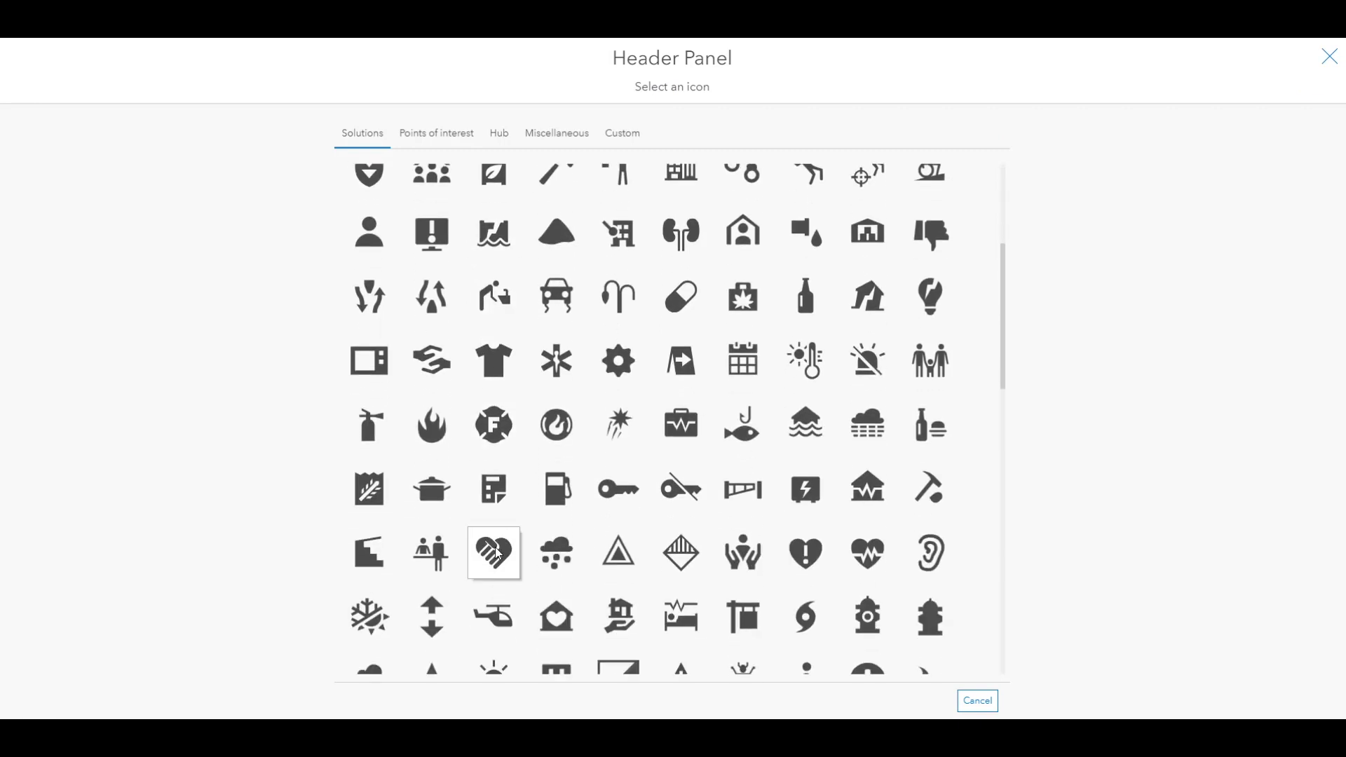
left_click(494, 553)
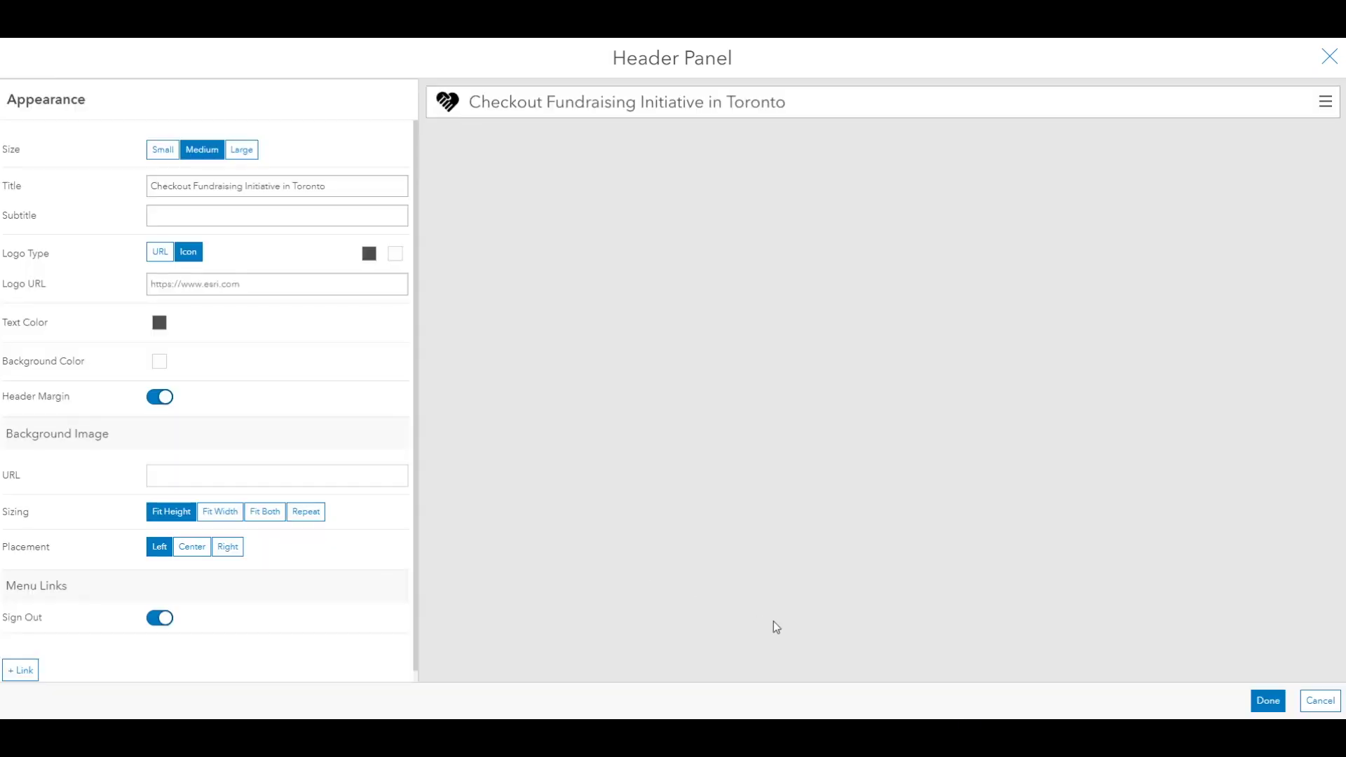
left_click(162, 361)
left_click(252, 385)
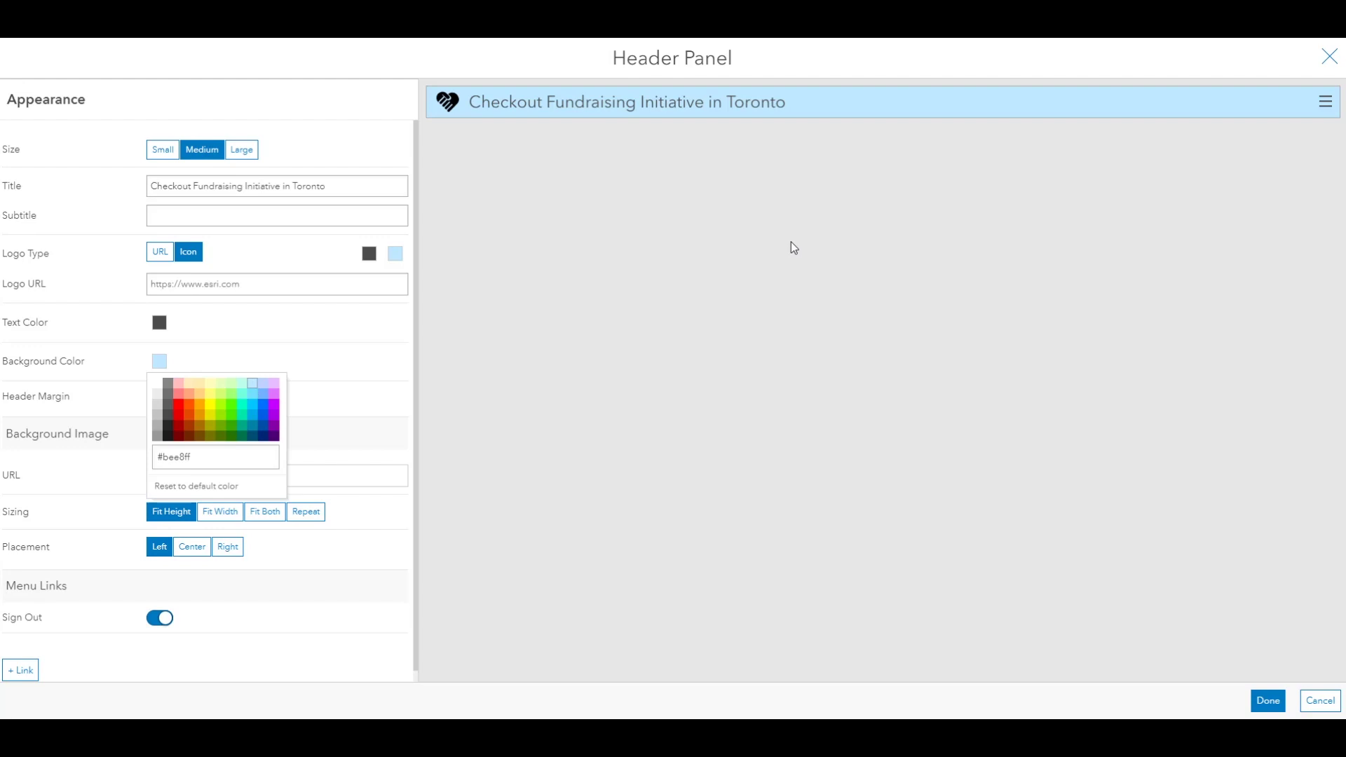
left_click(253, 154)
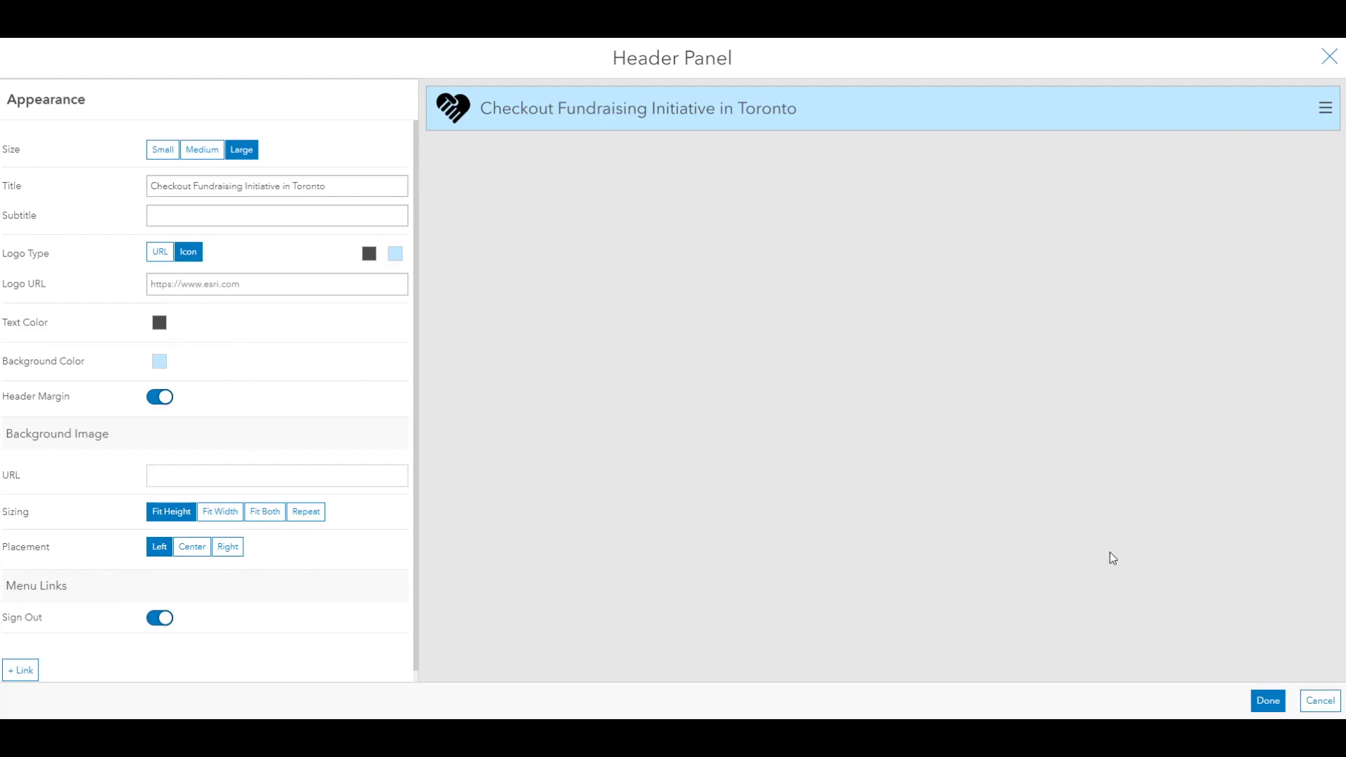
left_click(1269, 701)
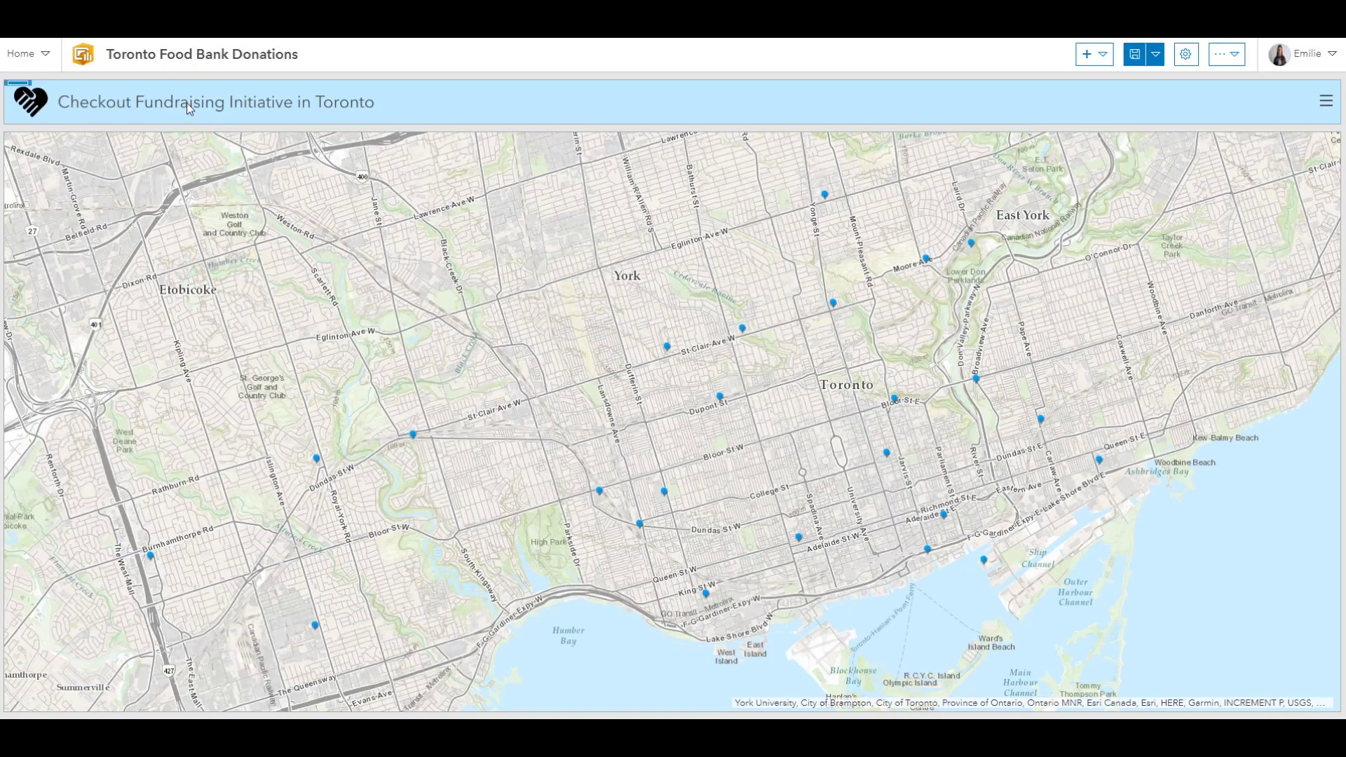
mouse_move(21, 90)
Add an indicator on the Grocery Store layer with top text 'Participating Grocery Stores'.
left_click(1102, 56)
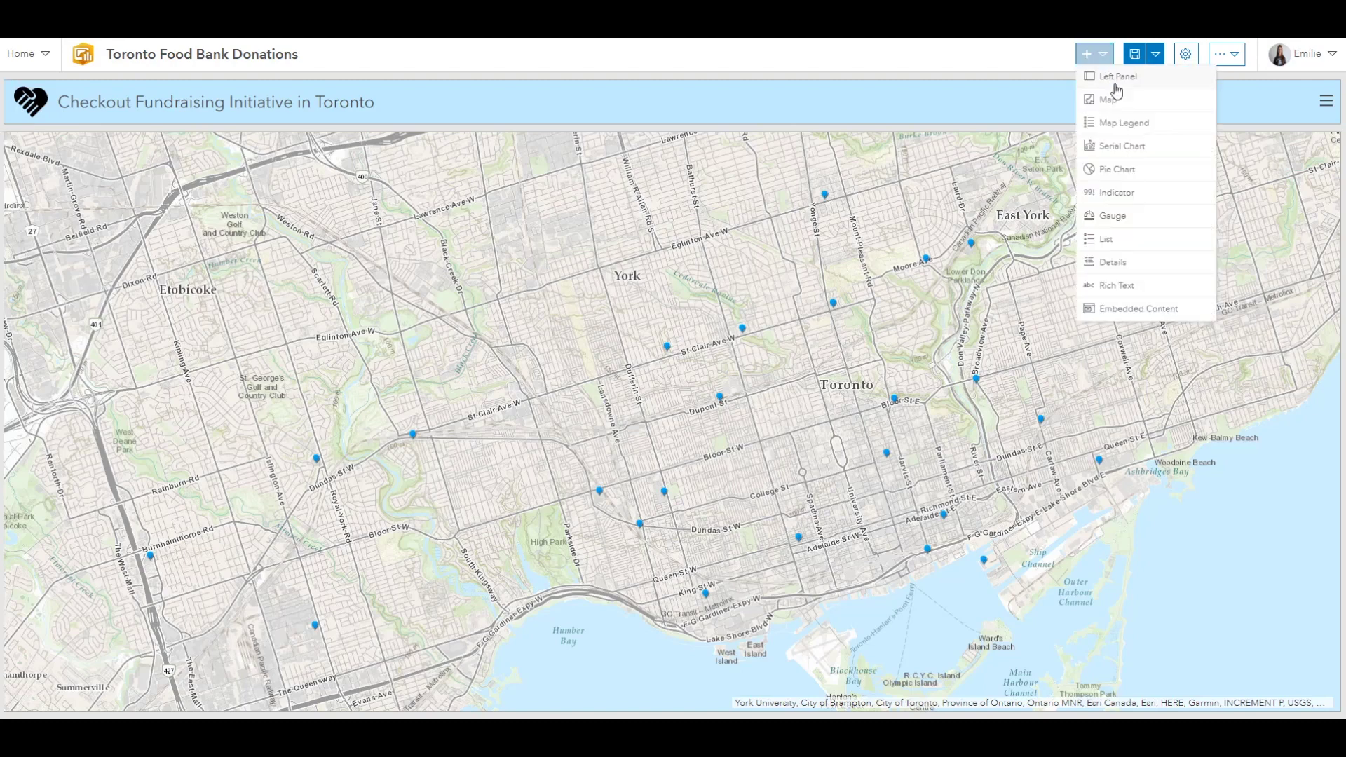
left_click(1118, 193)
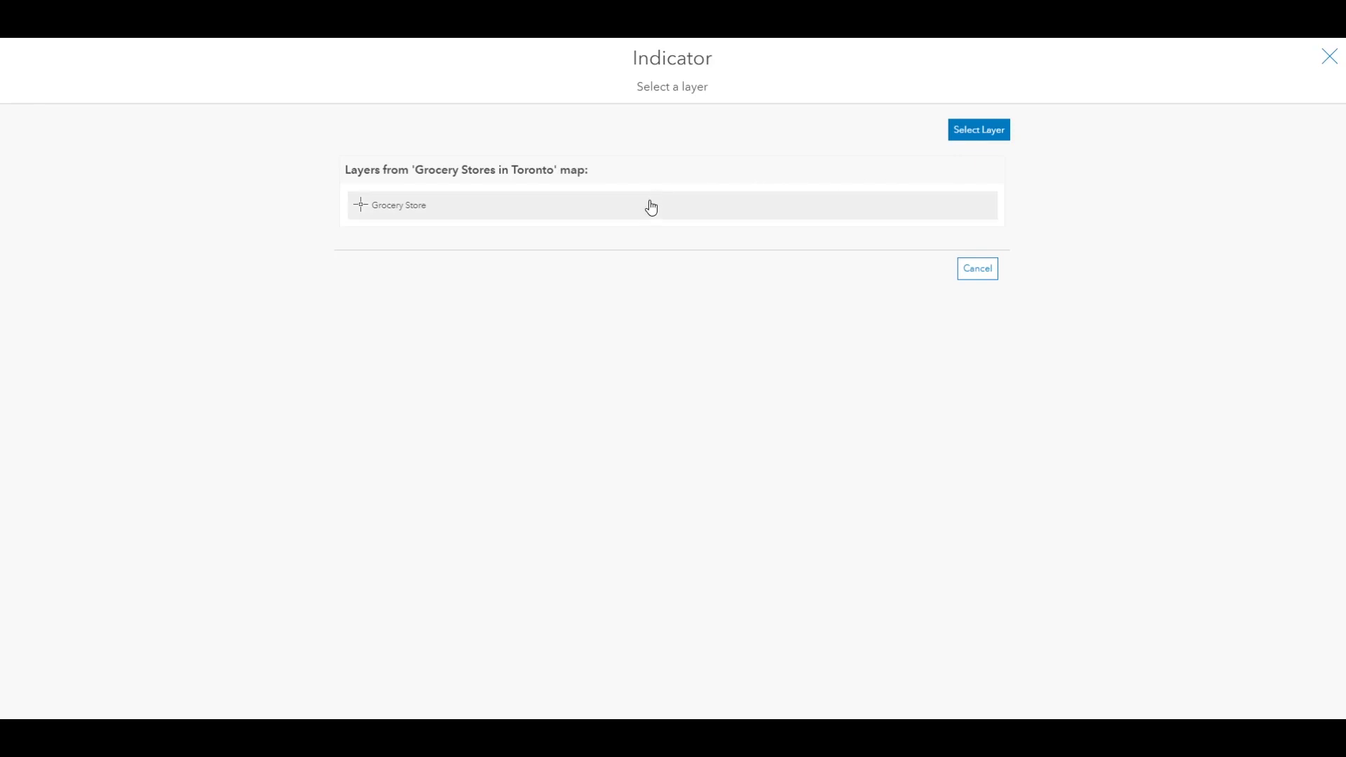
left_click(624, 211)
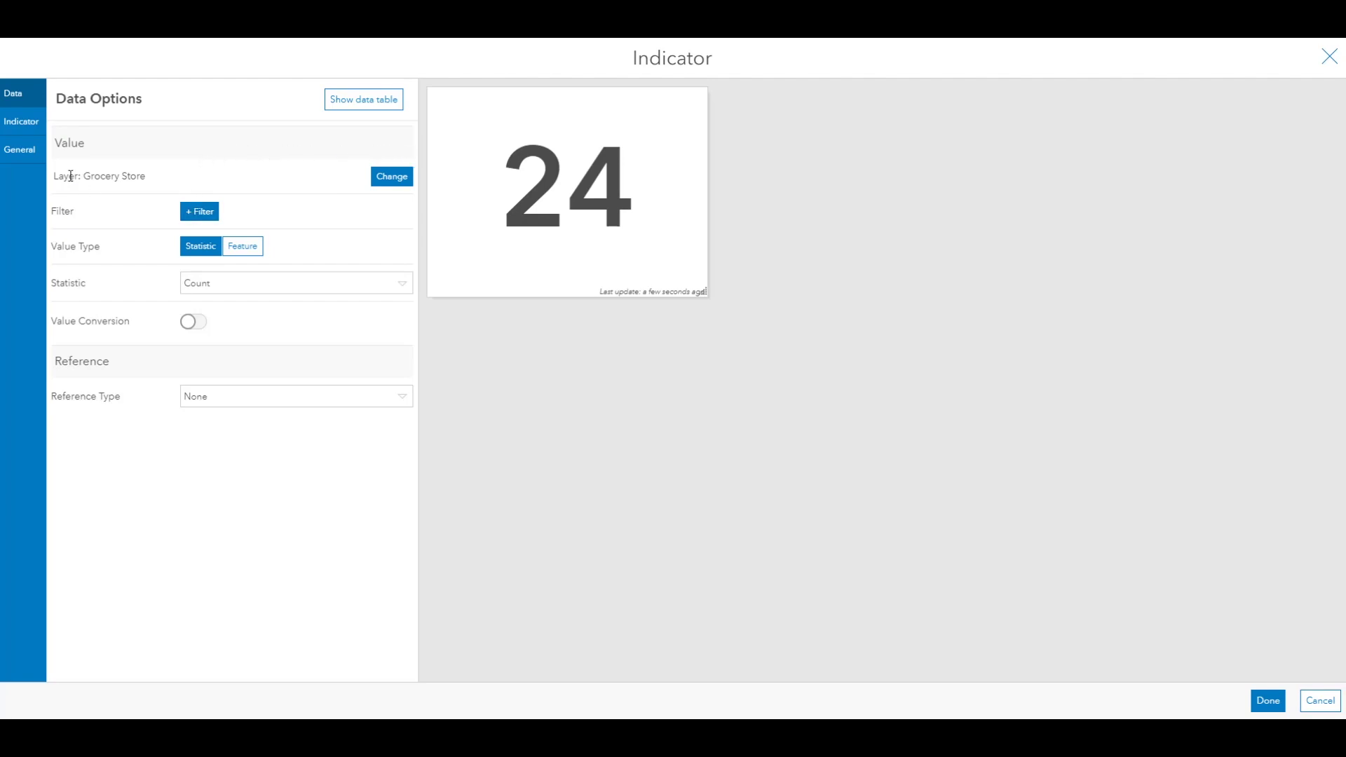
left_click(21, 149)
left_click(23, 129)
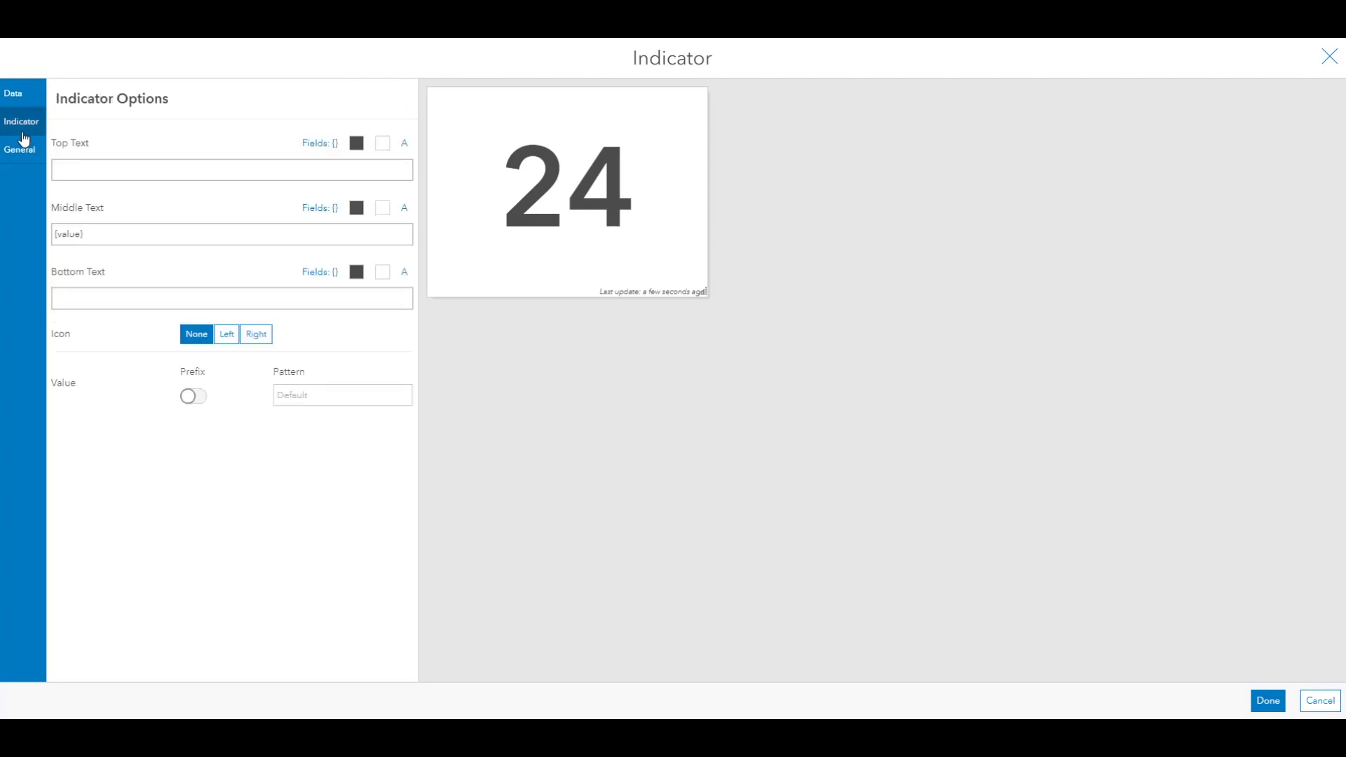
left_click(90, 163)
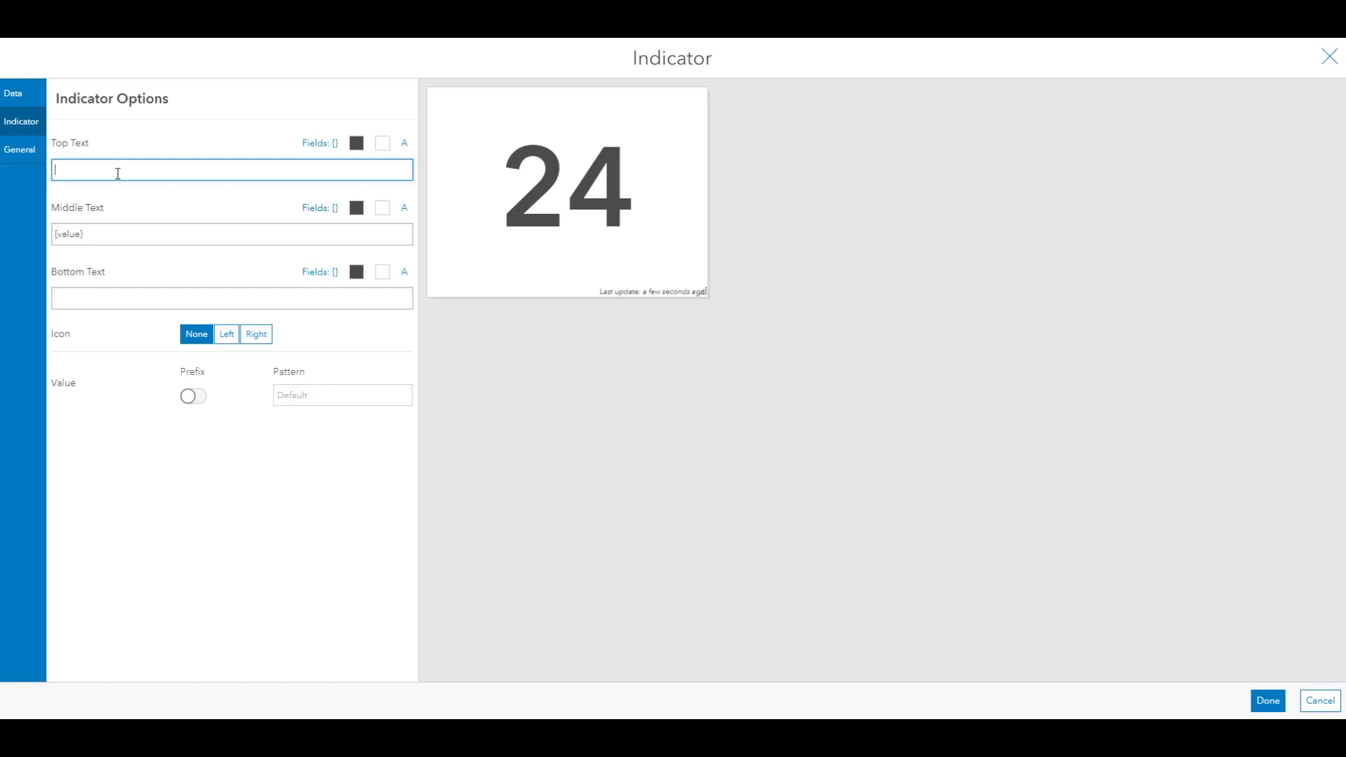
type("Part")
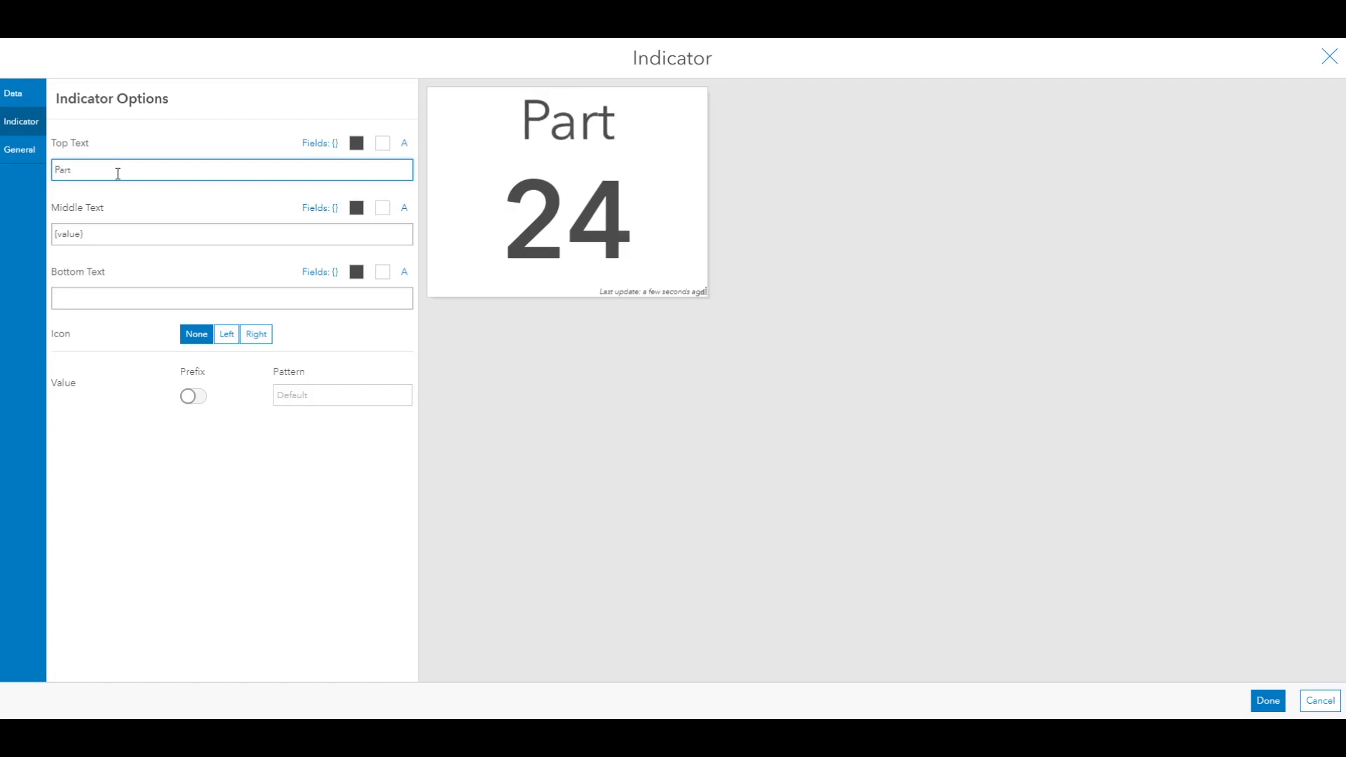
type("icipa")
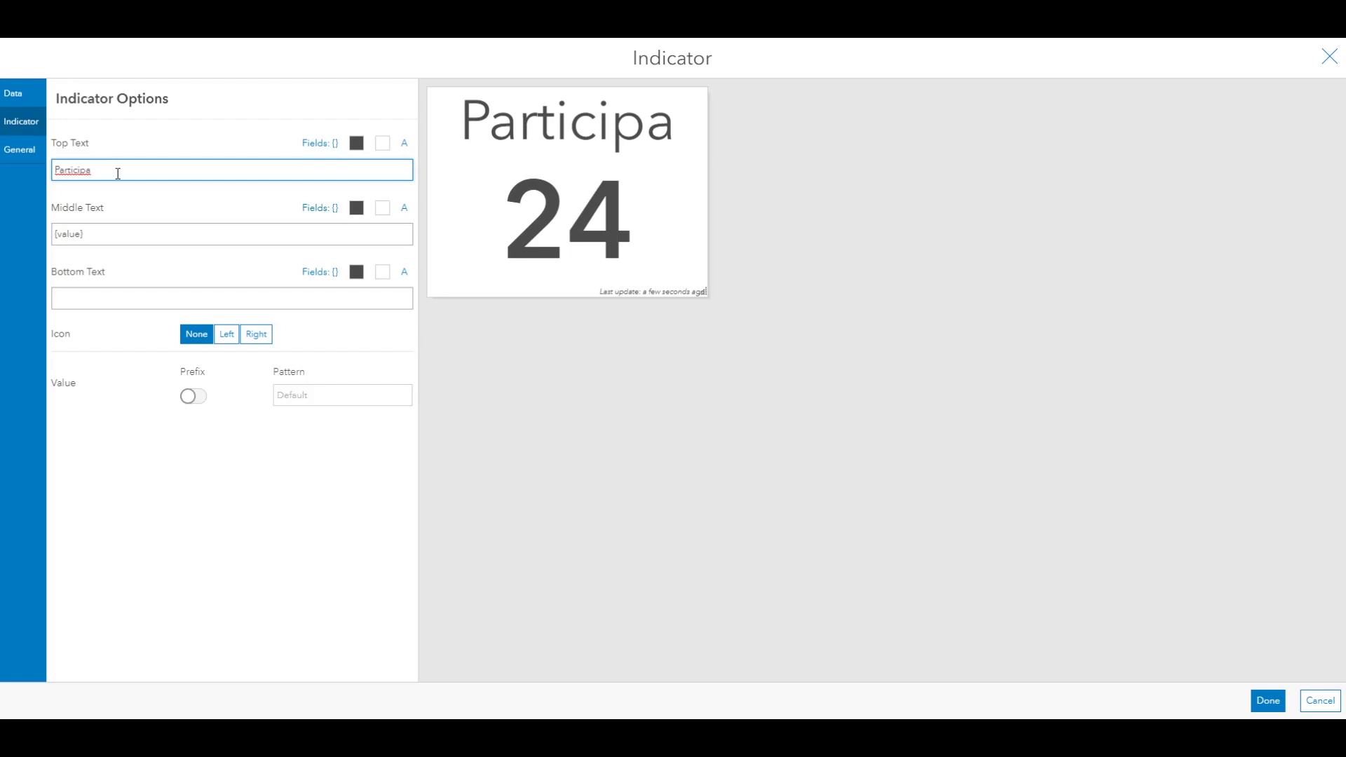
type("ting G")
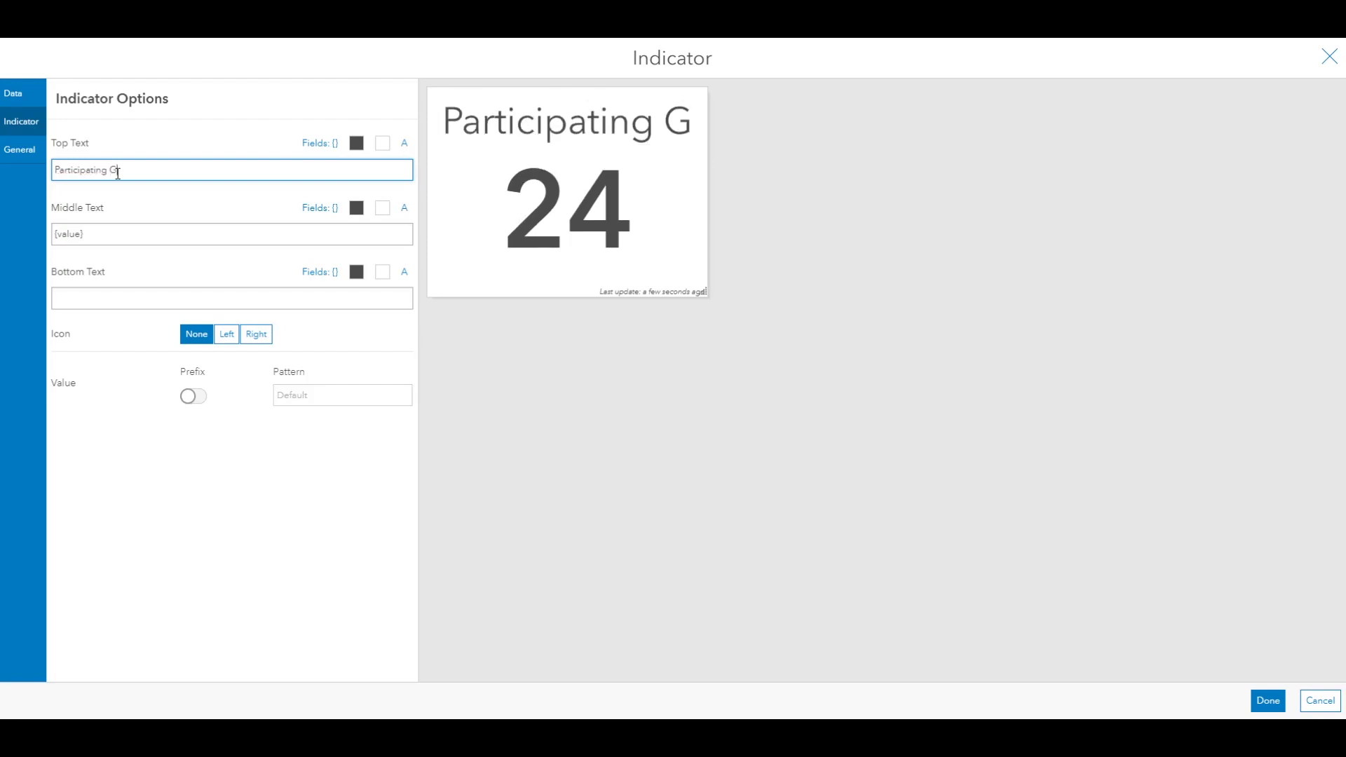
type("rocery Stores")
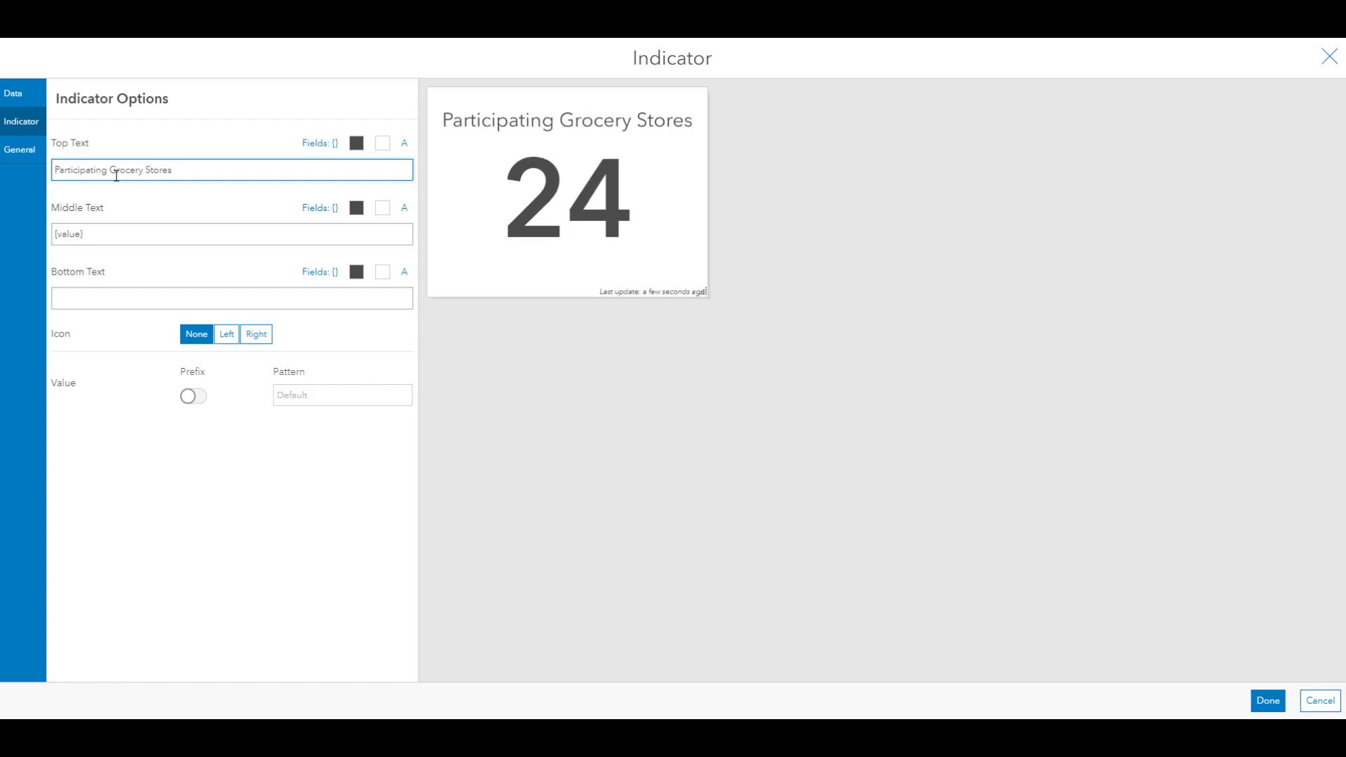
Give the indicator a light-blue #bee8ff background and confirm it.
left_click(21, 151)
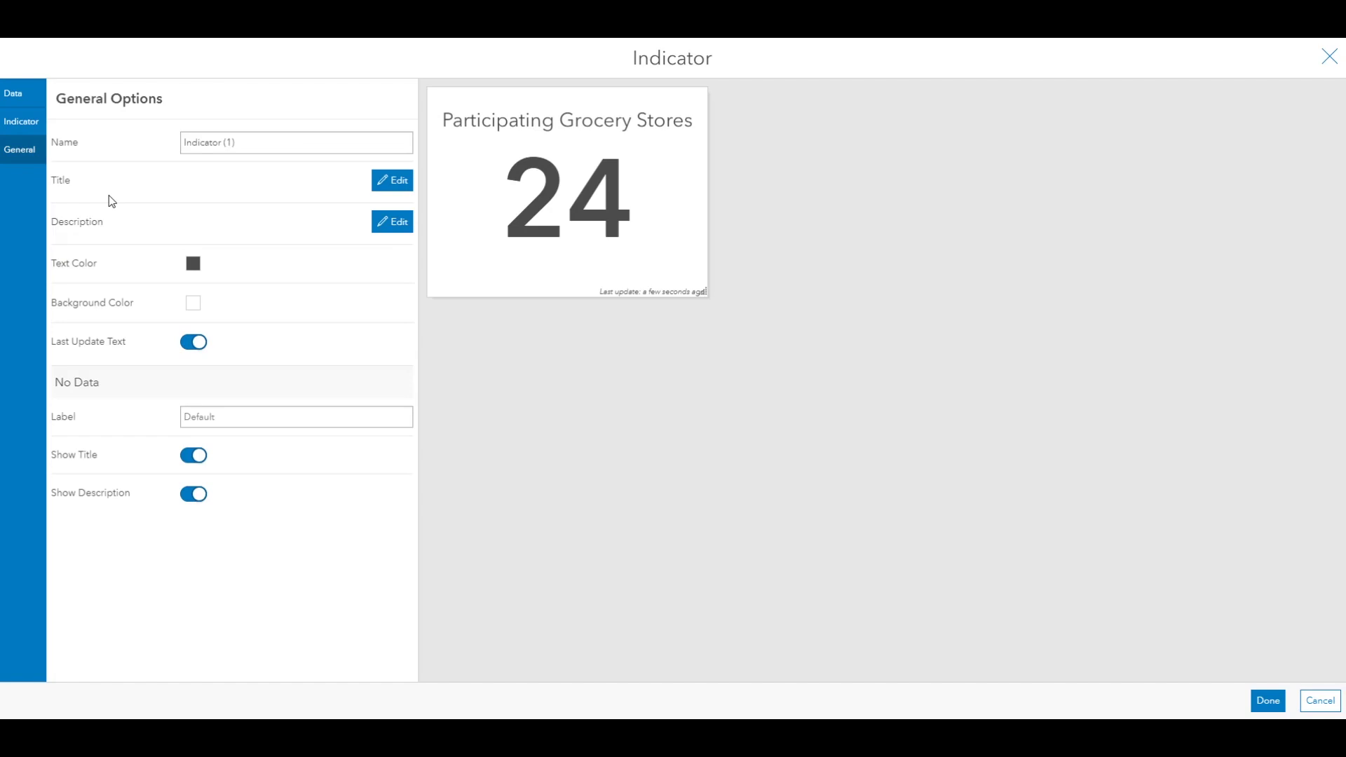
left_click(193, 303)
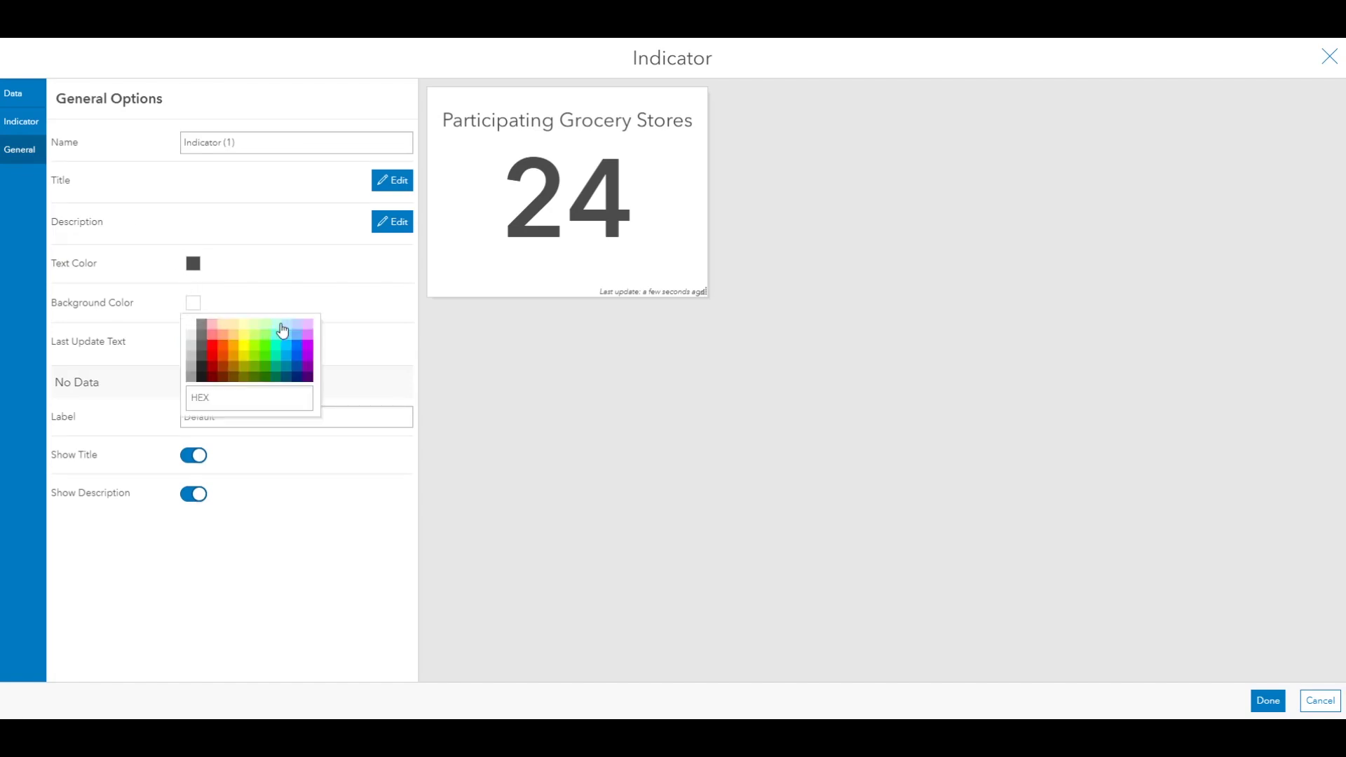
left_click(286, 325)
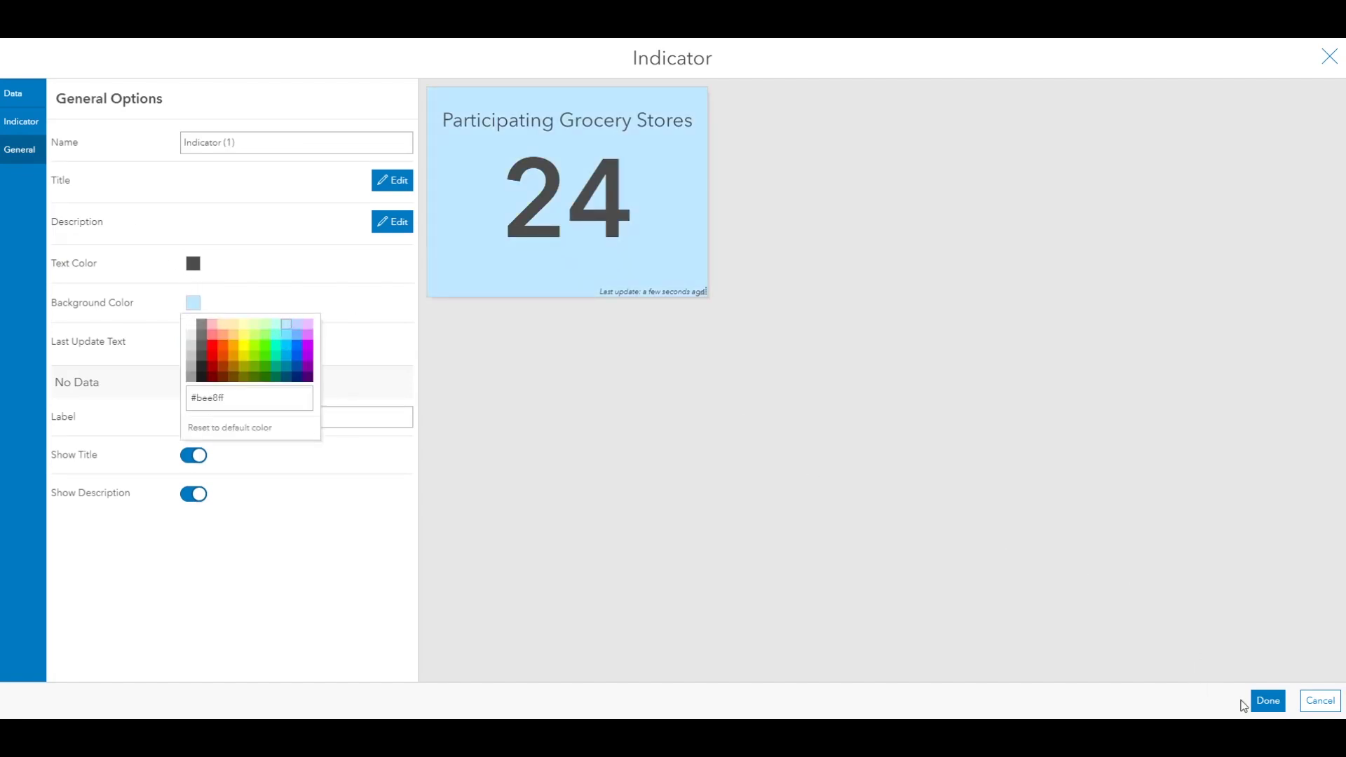
left_click(1268, 700)
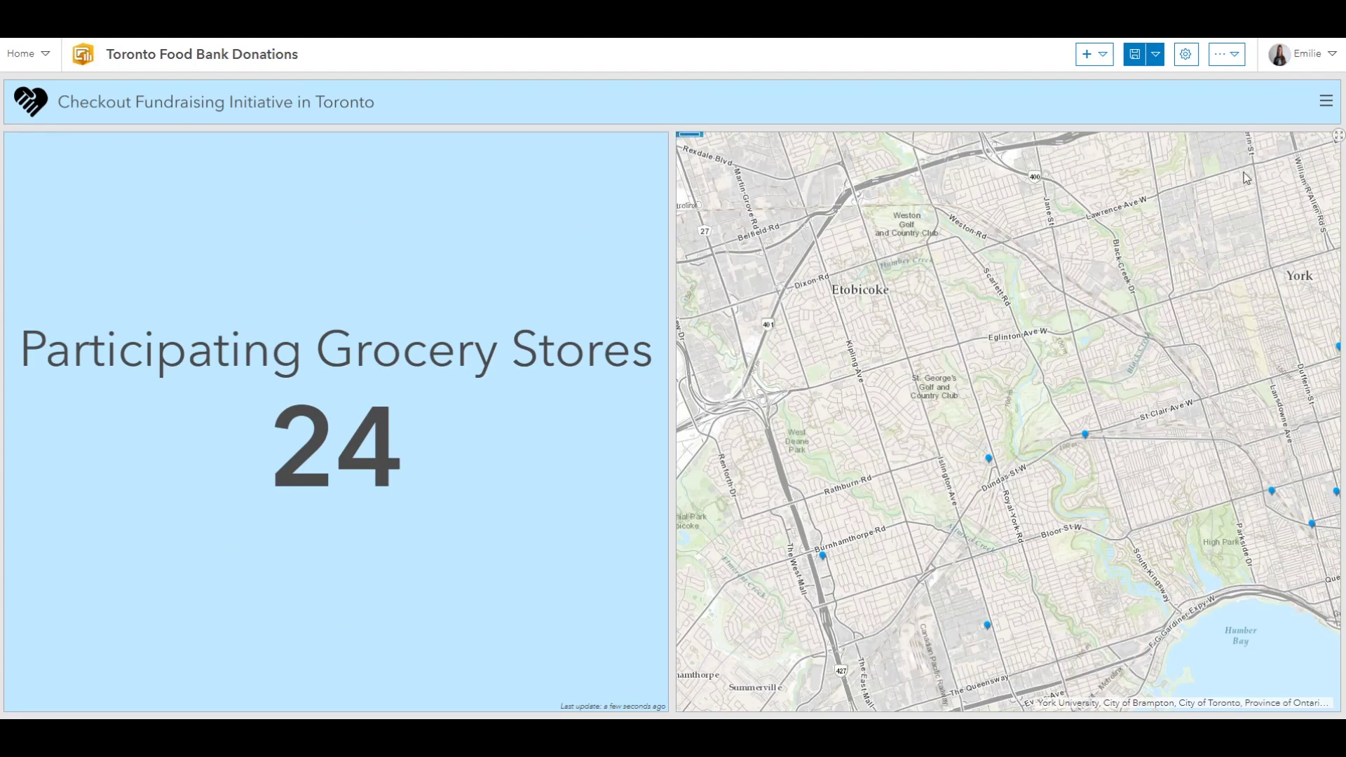
Add a list element built from the Grocery Store layer.
left_click(1100, 53)
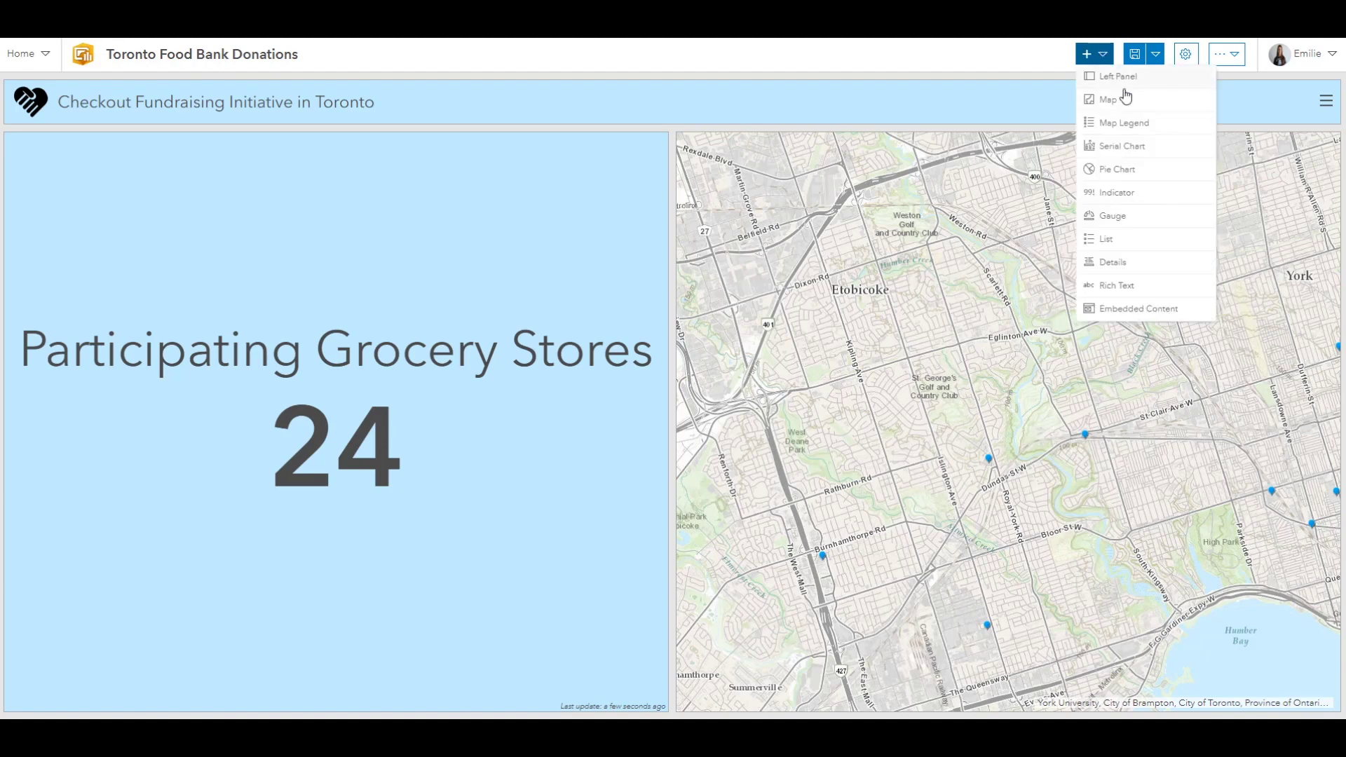
left_click(1130, 246)
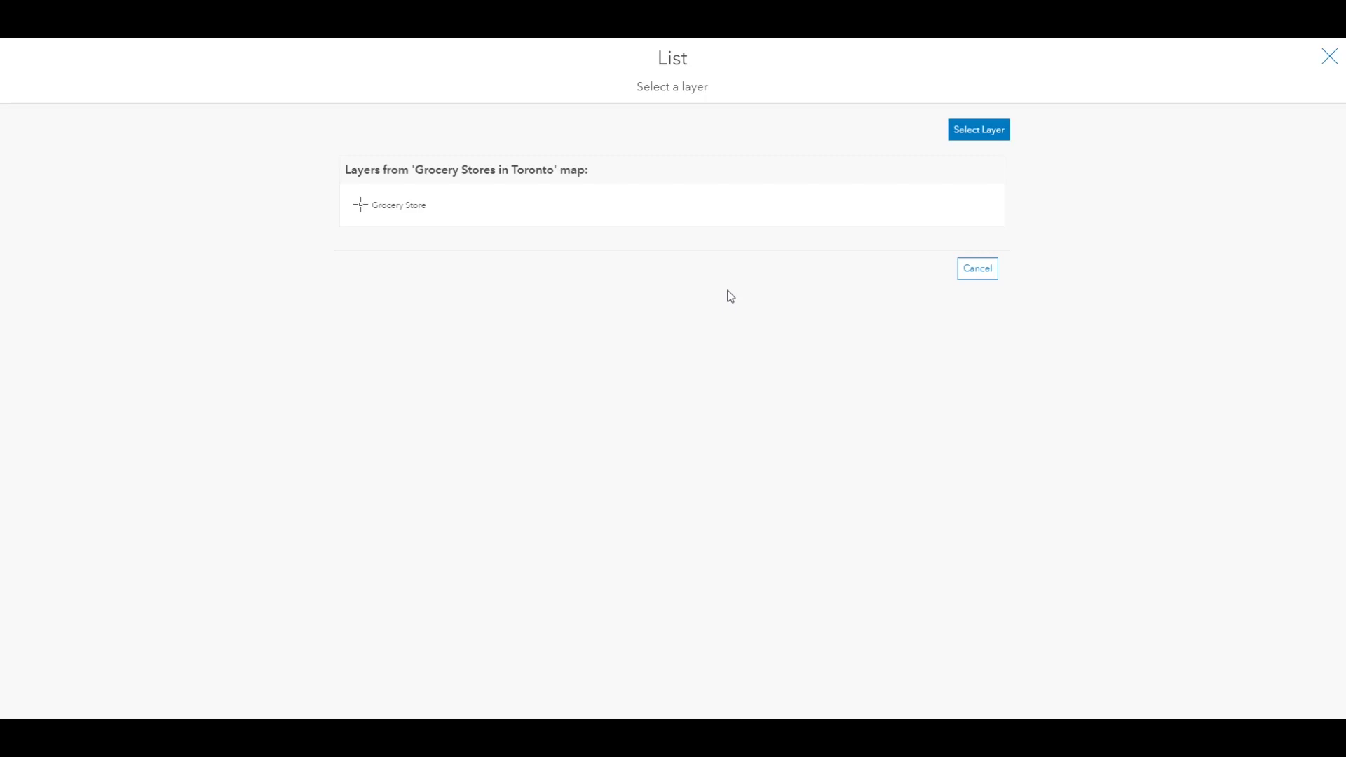
left_click(592, 215)
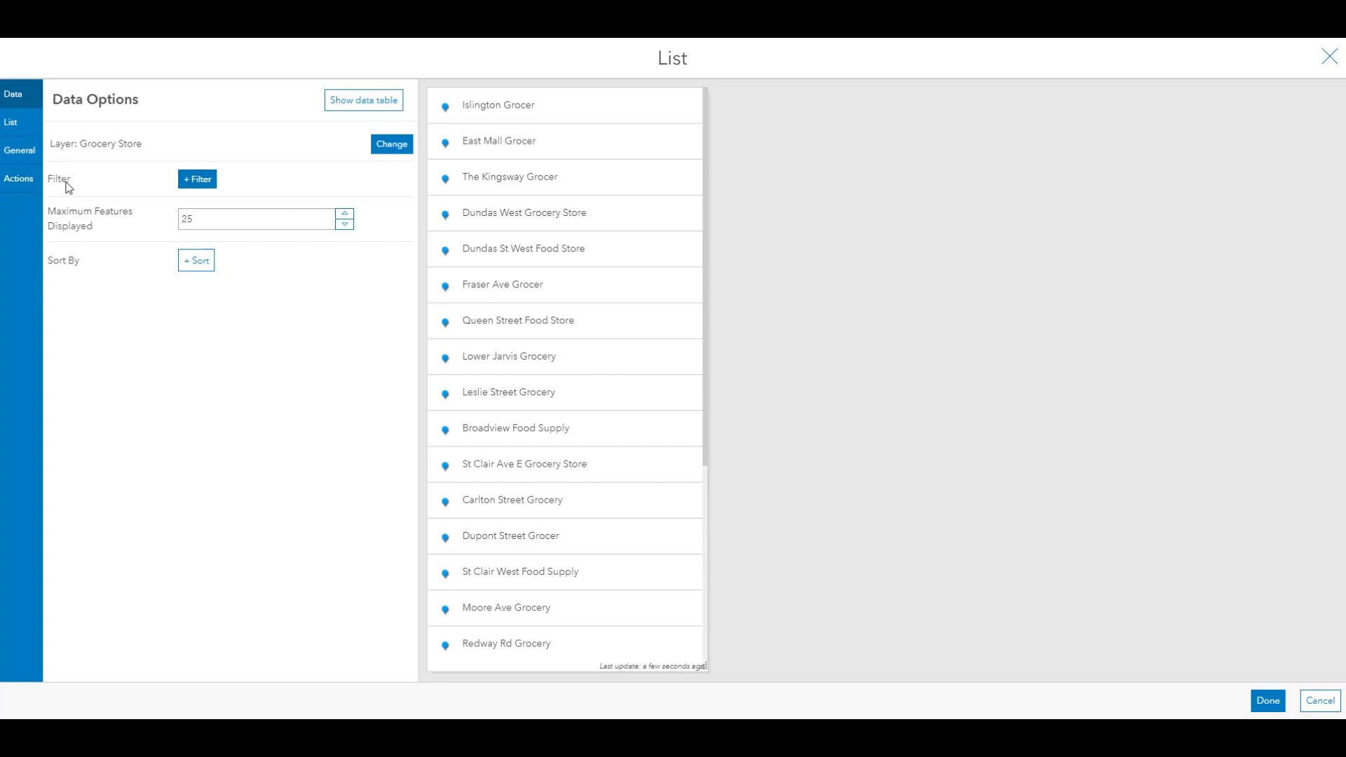
Give the list a Zoom action targeting Map (1) and finish it.
left_click(24, 190)
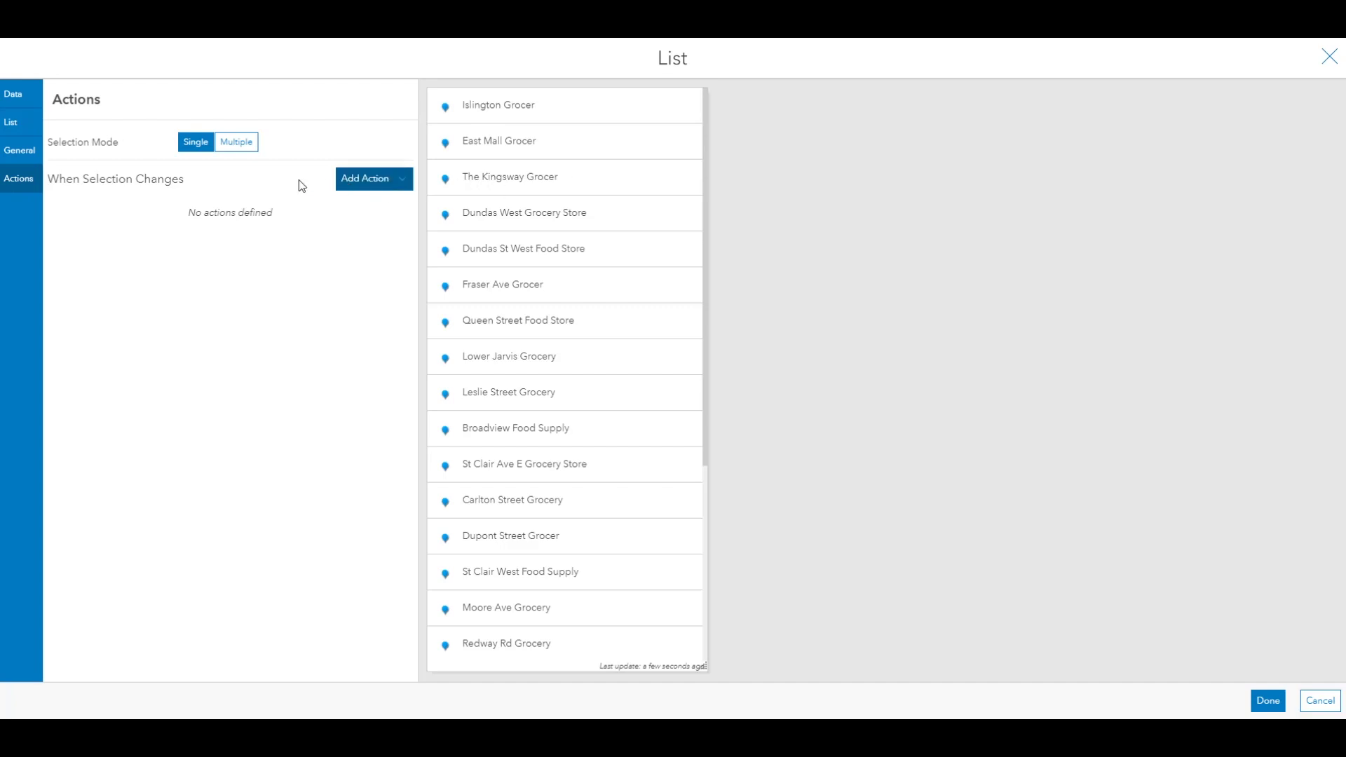
left_click(358, 181)
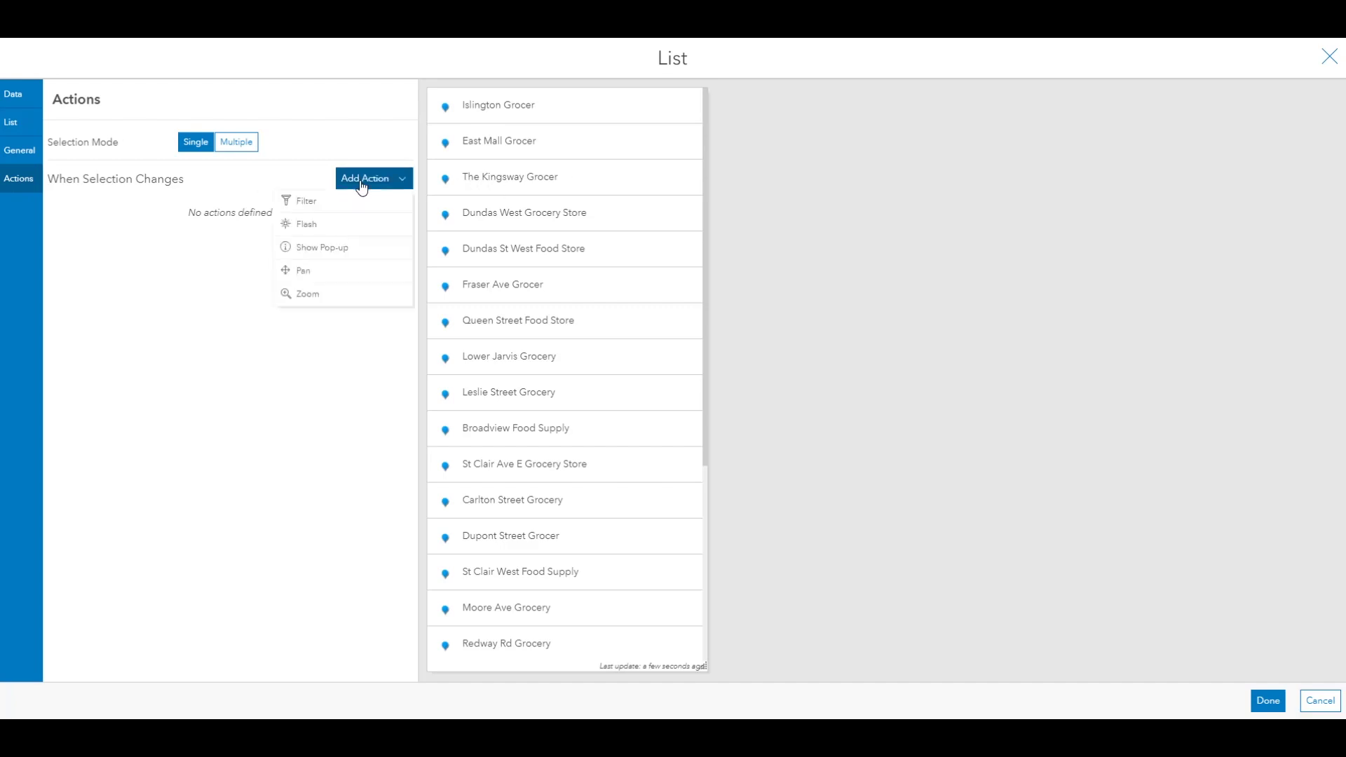
left_click(333, 295)
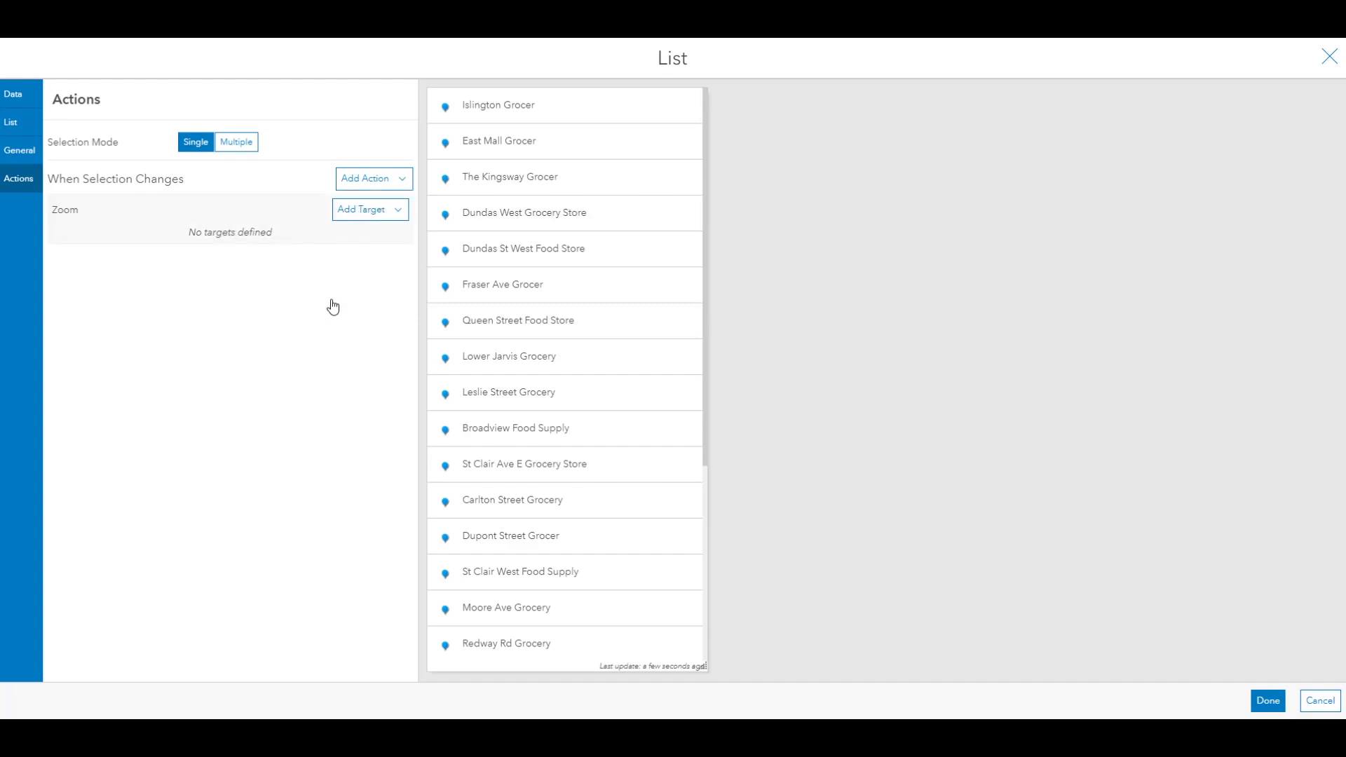
left_click(354, 217)
left_click(352, 239)
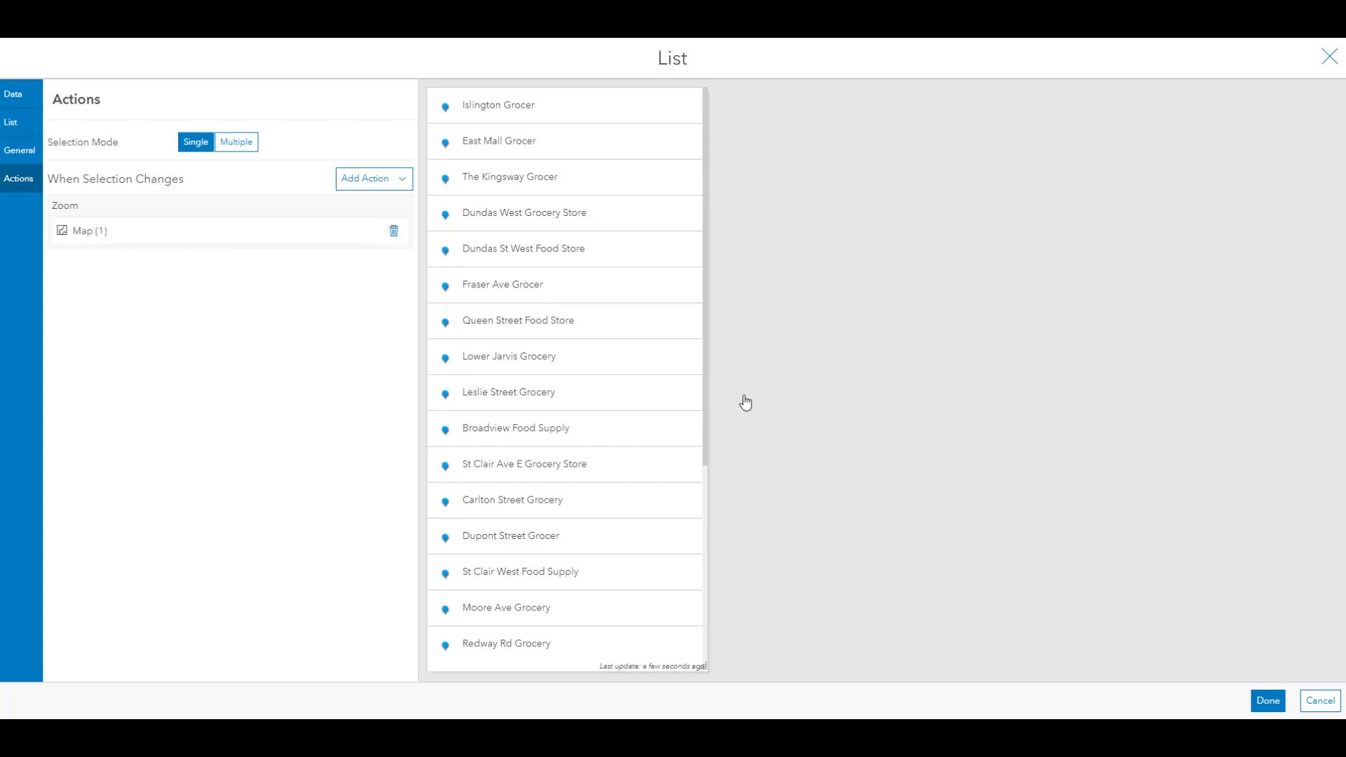
left_click(1265, 700)
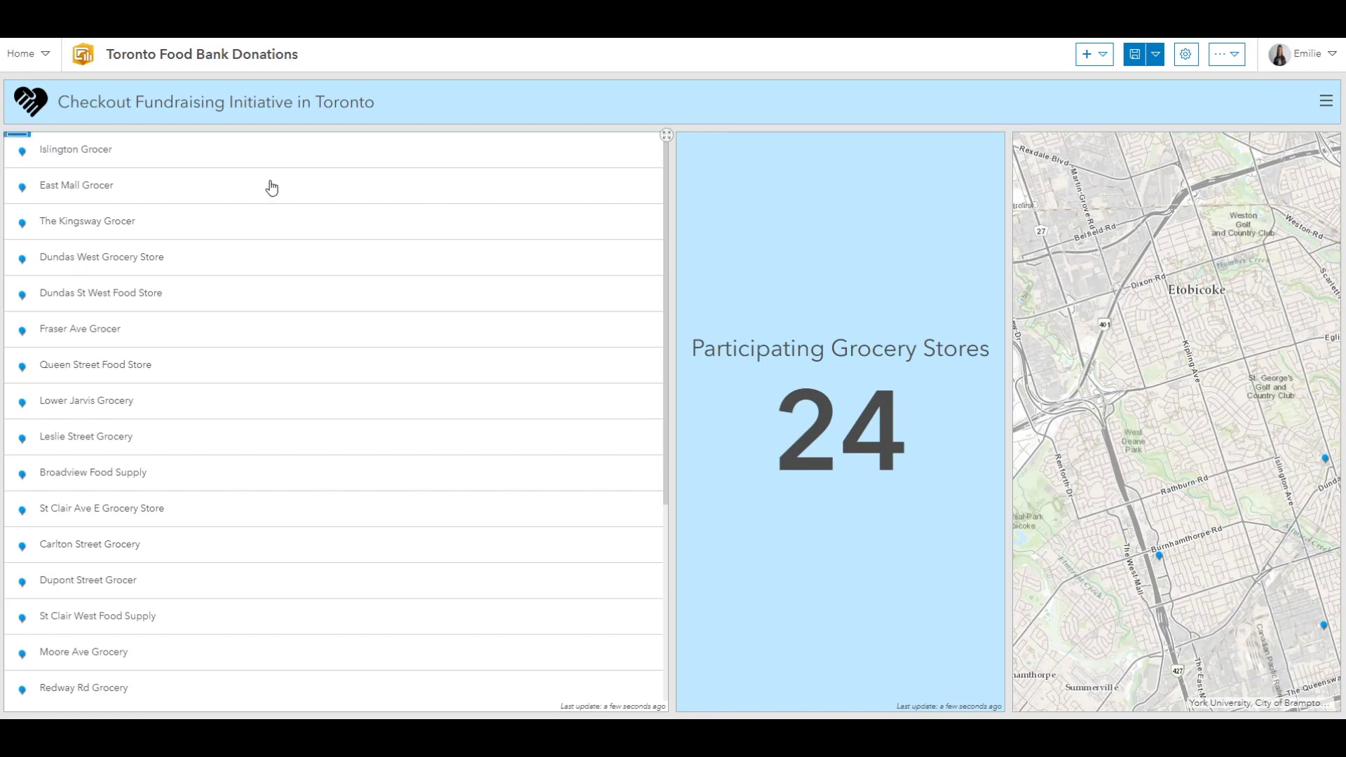
Select Islington Grocer, Dundas West Grocery Store, then Dundas St West Food Store to test zooming.
left_click(80, 156)
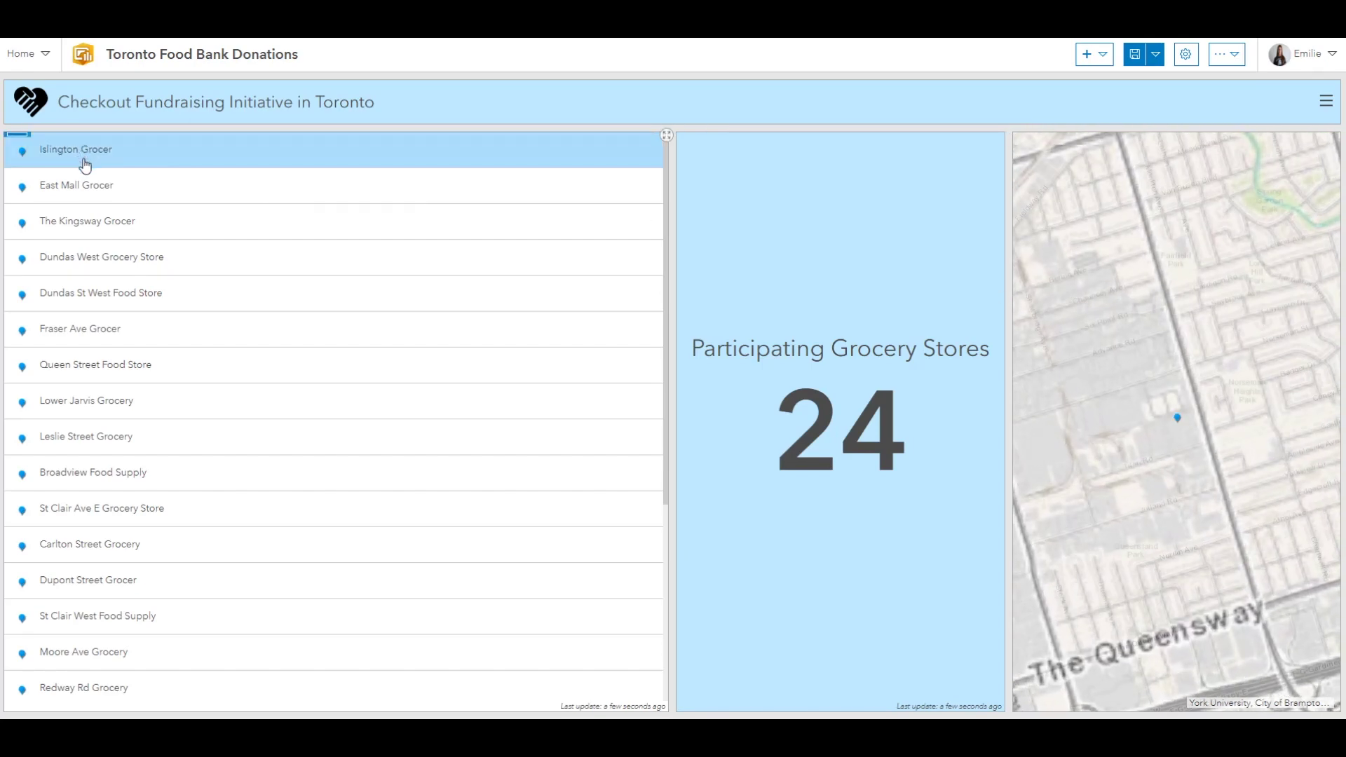
left_click(128, 266)
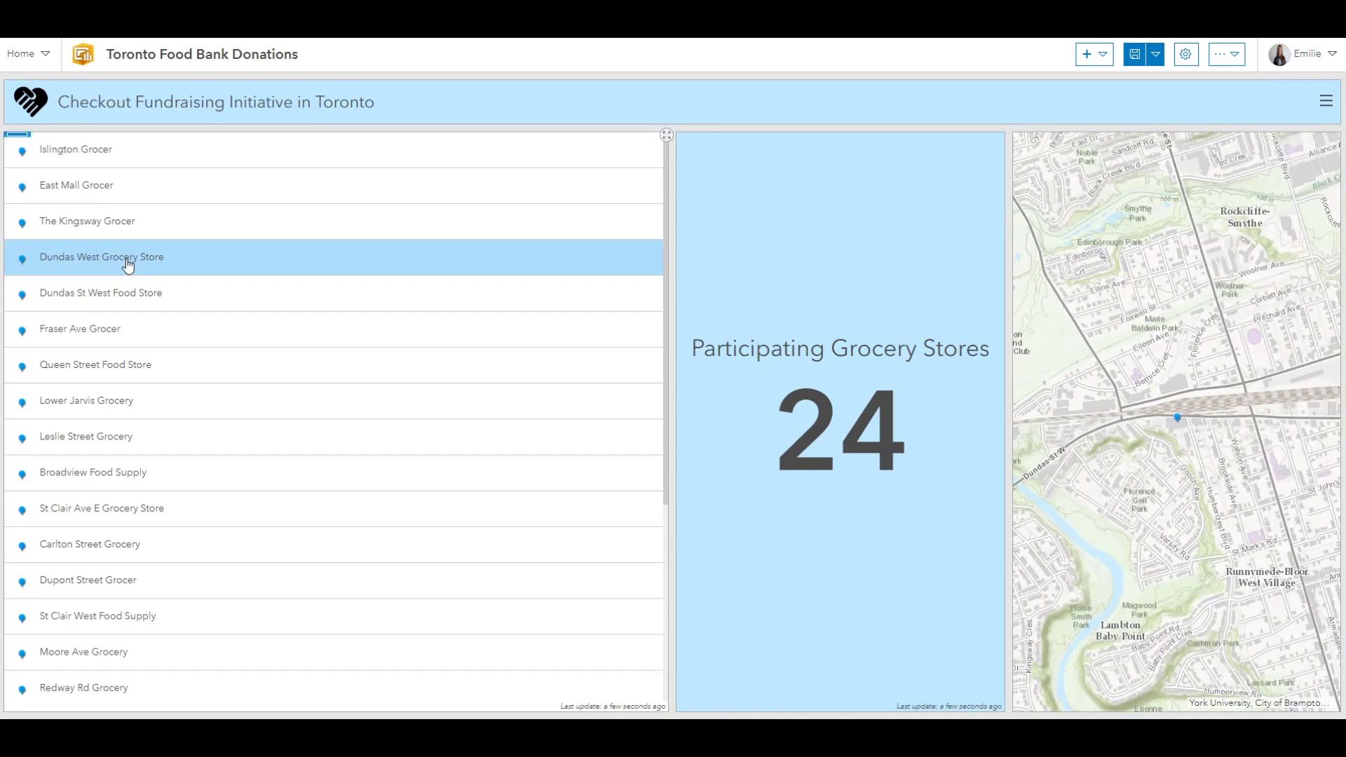
left_click(127, 302)
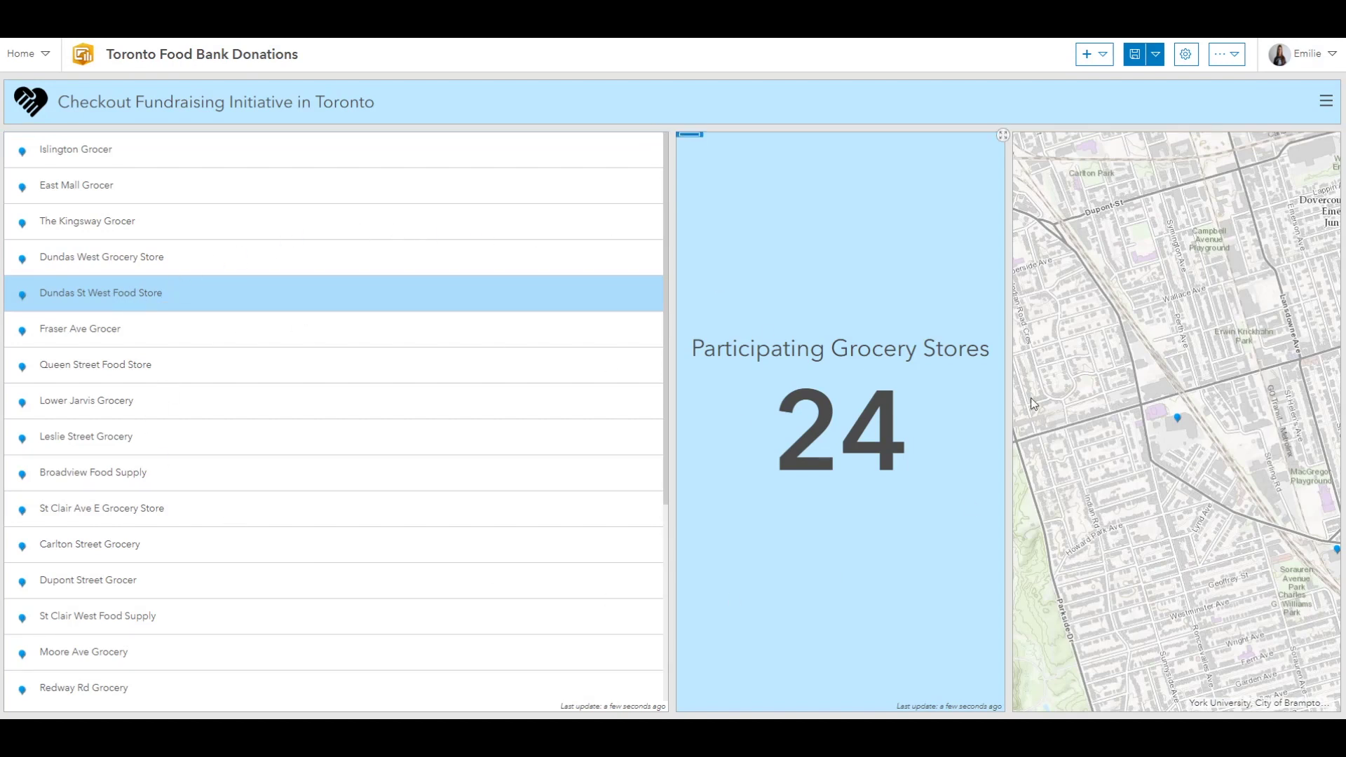
Dock the store list as a column along the map's right edge.
mouse_move(690, 140)
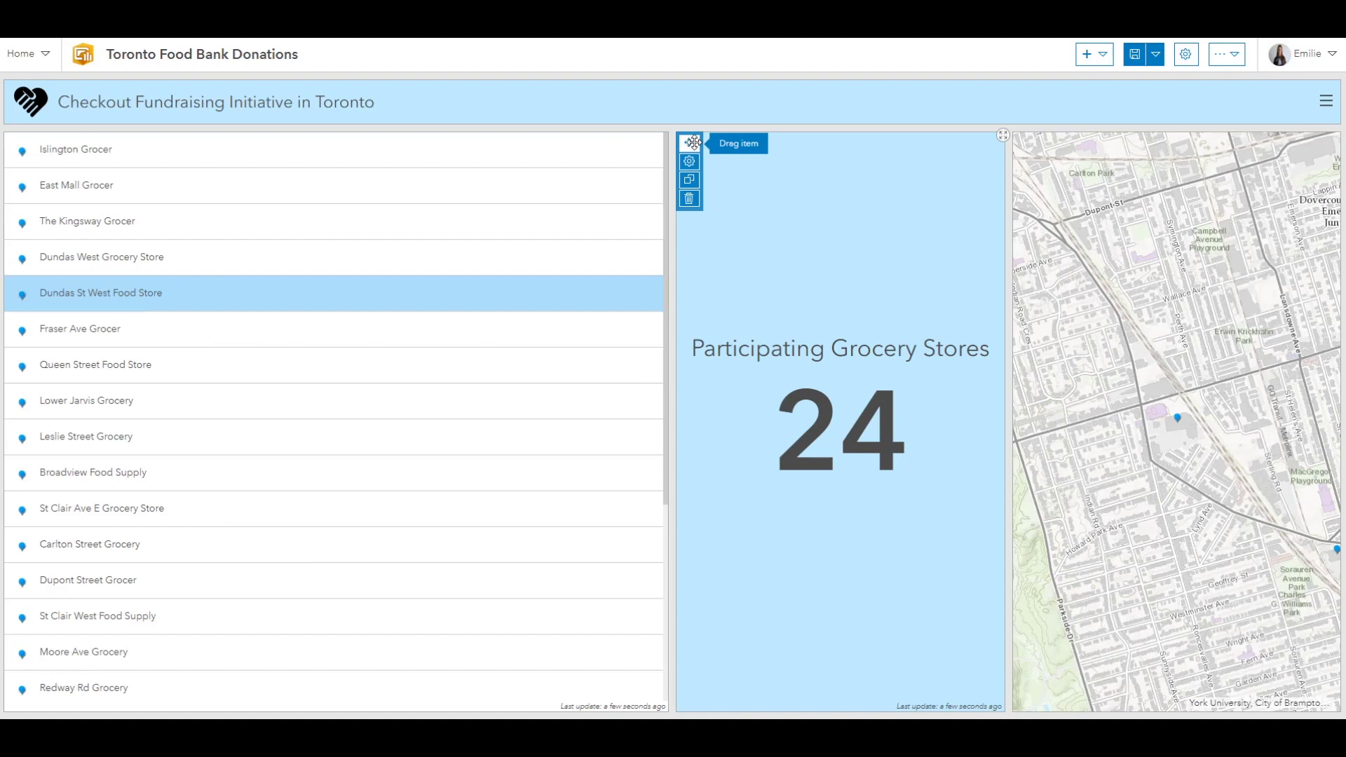
mouse_move(693, 143)
left_mouse_down()
mouse_move(718, 172)
mouse_move(701, 144)
left_mouse_up()
mouse_move(23, 135)
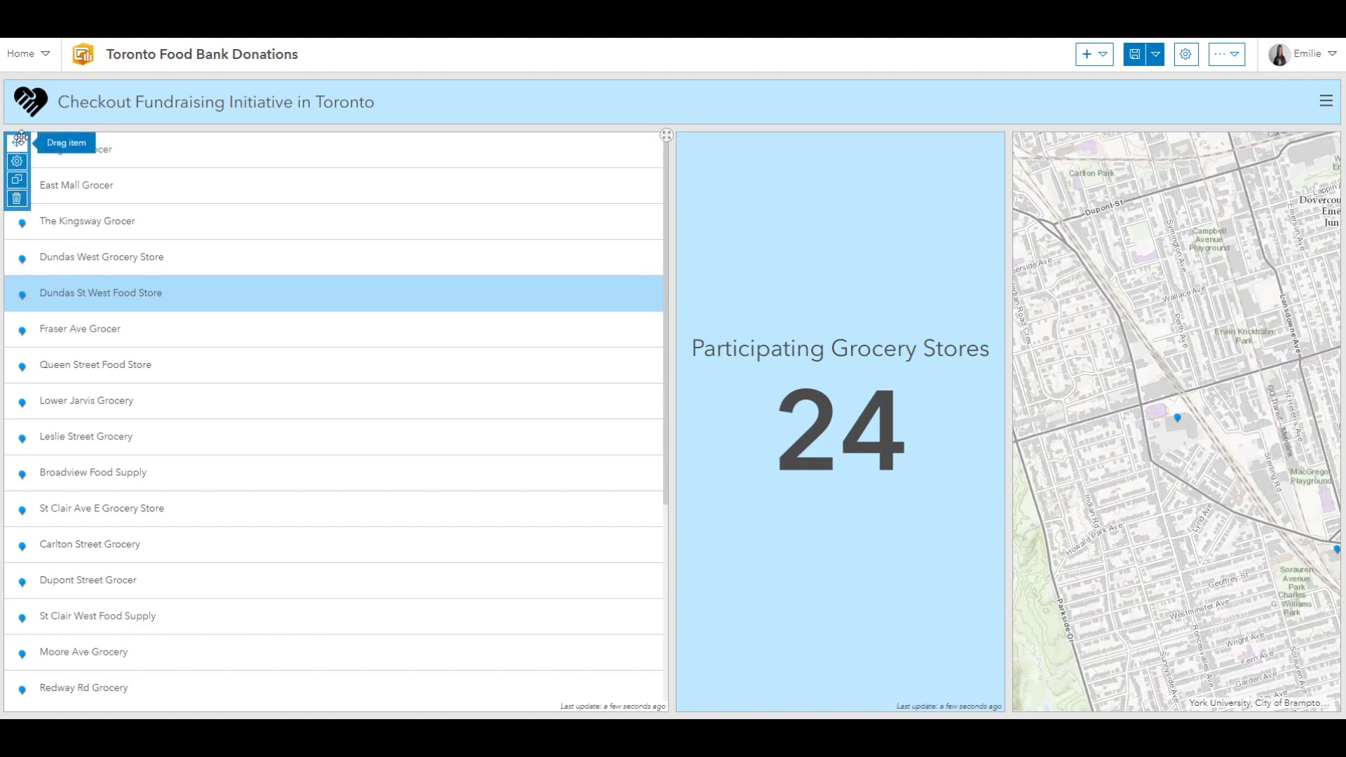
left_click_drag(23, 135, 1340, 459)
left_click_drag(1342, 408, 1341, 422)
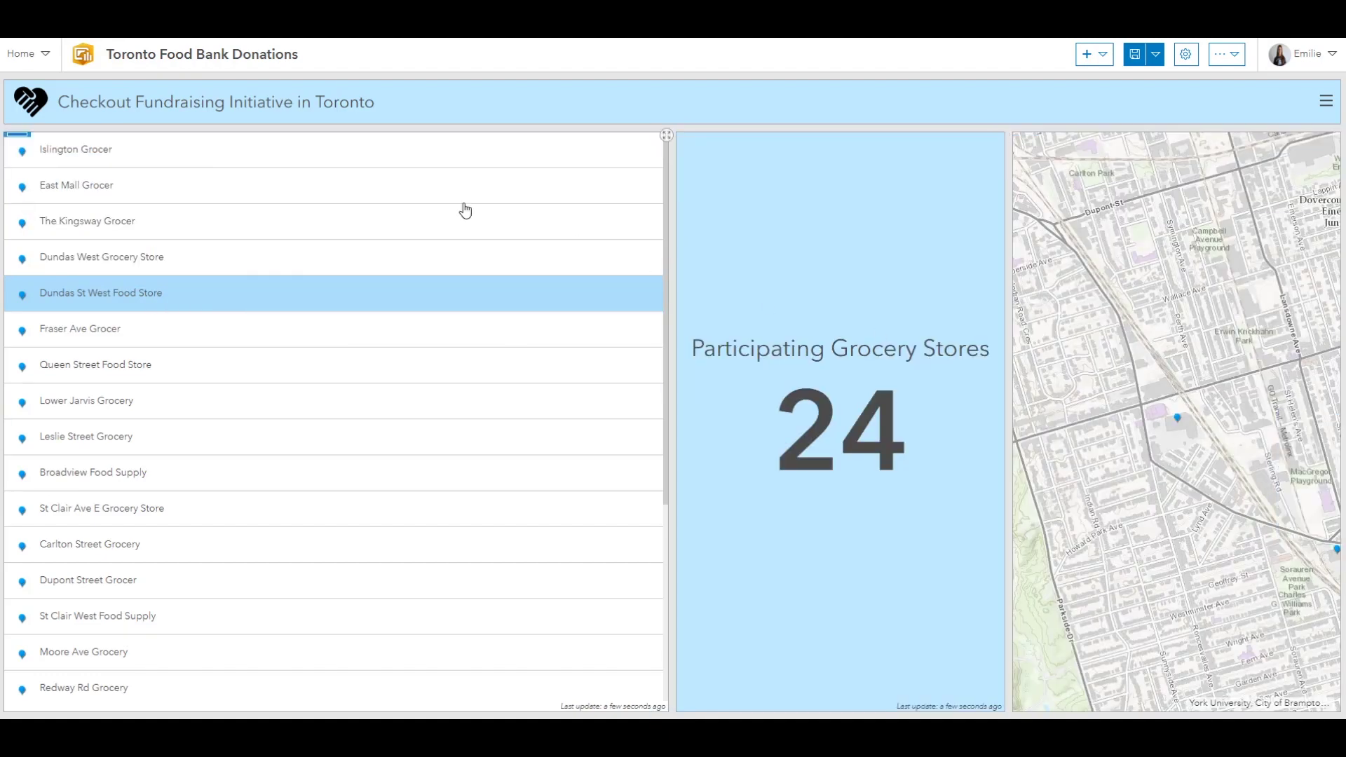
mouse_move(48, 154)
left_click_drag(47, 155, 1341, 420)
Place the indicator under the list, widen the map and make the list taller.
mouse_move(19, 141)
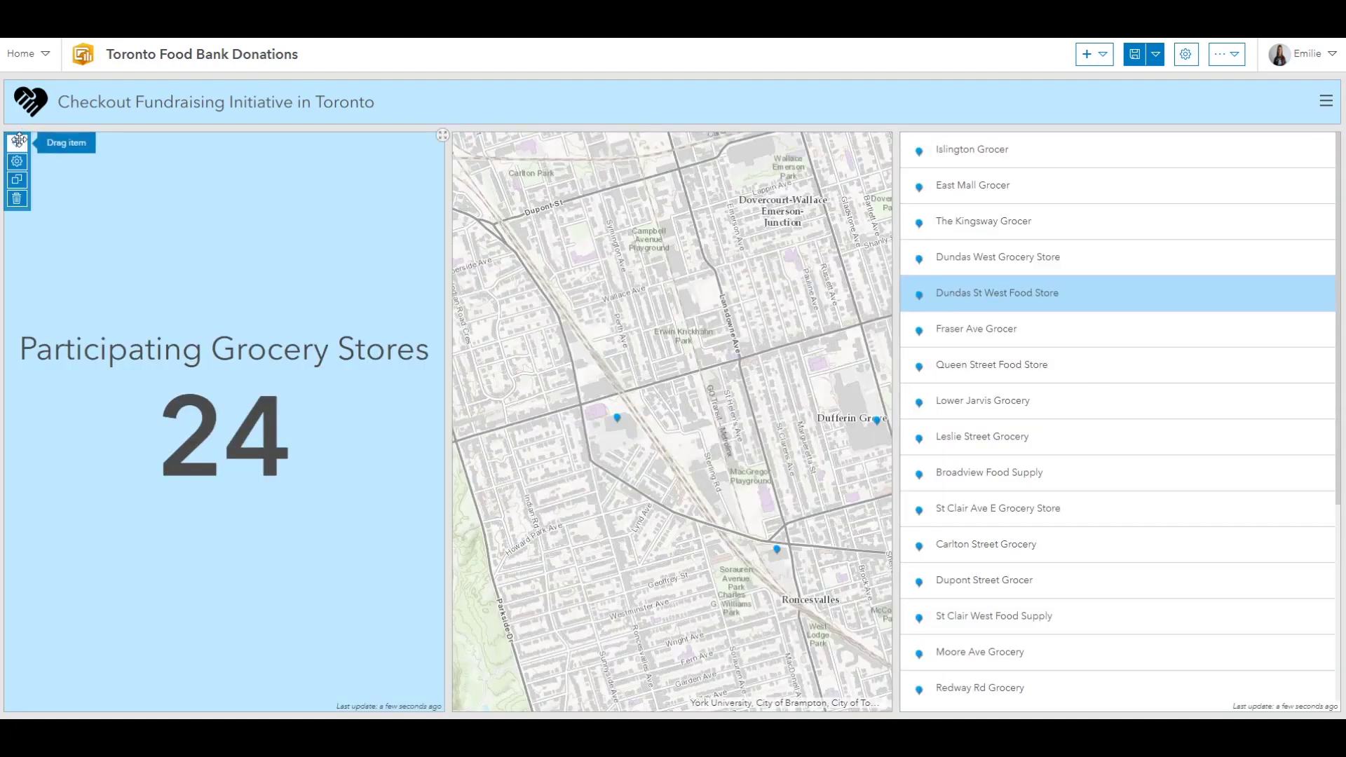
left_click_drag(19, 140, 1126, 687)
left_click_drag(669, 396, 1093, 405)
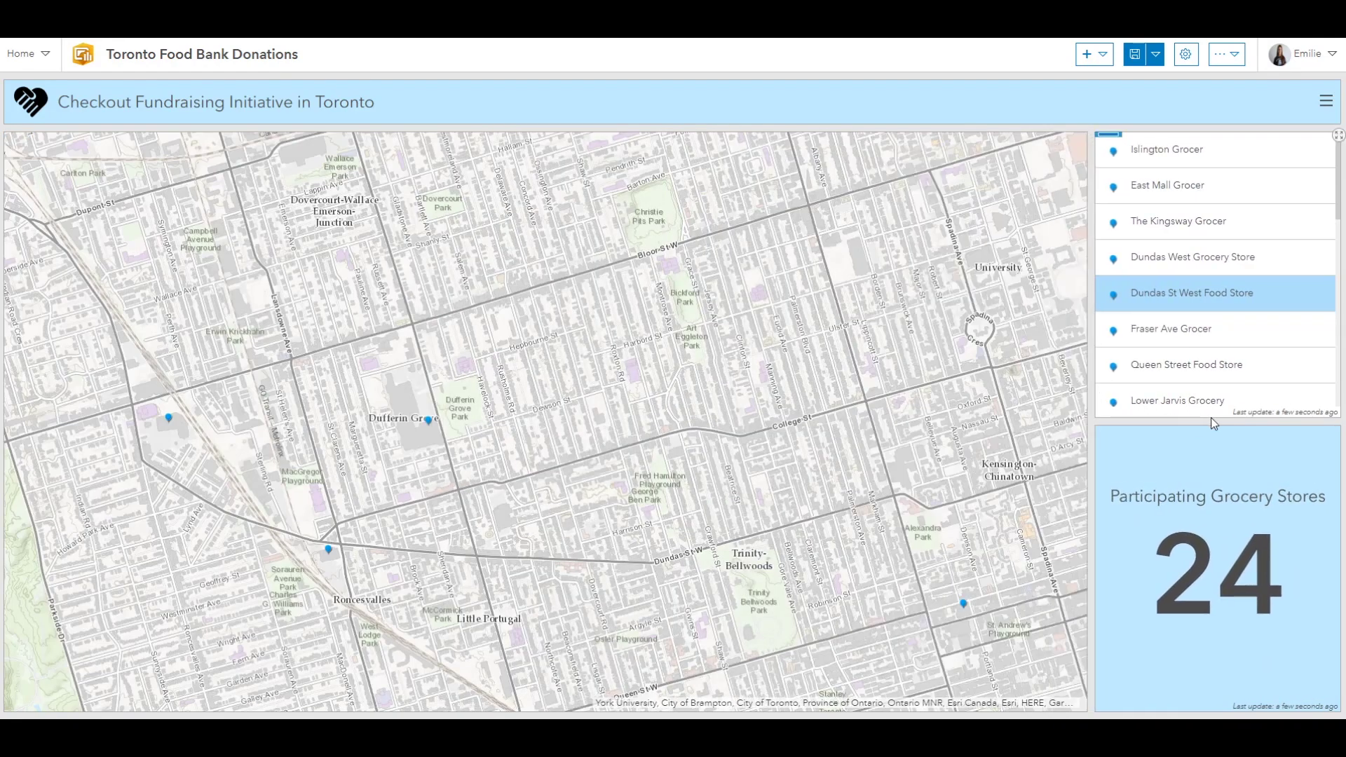
left_click_drag(1214, 420, 1198, 543)
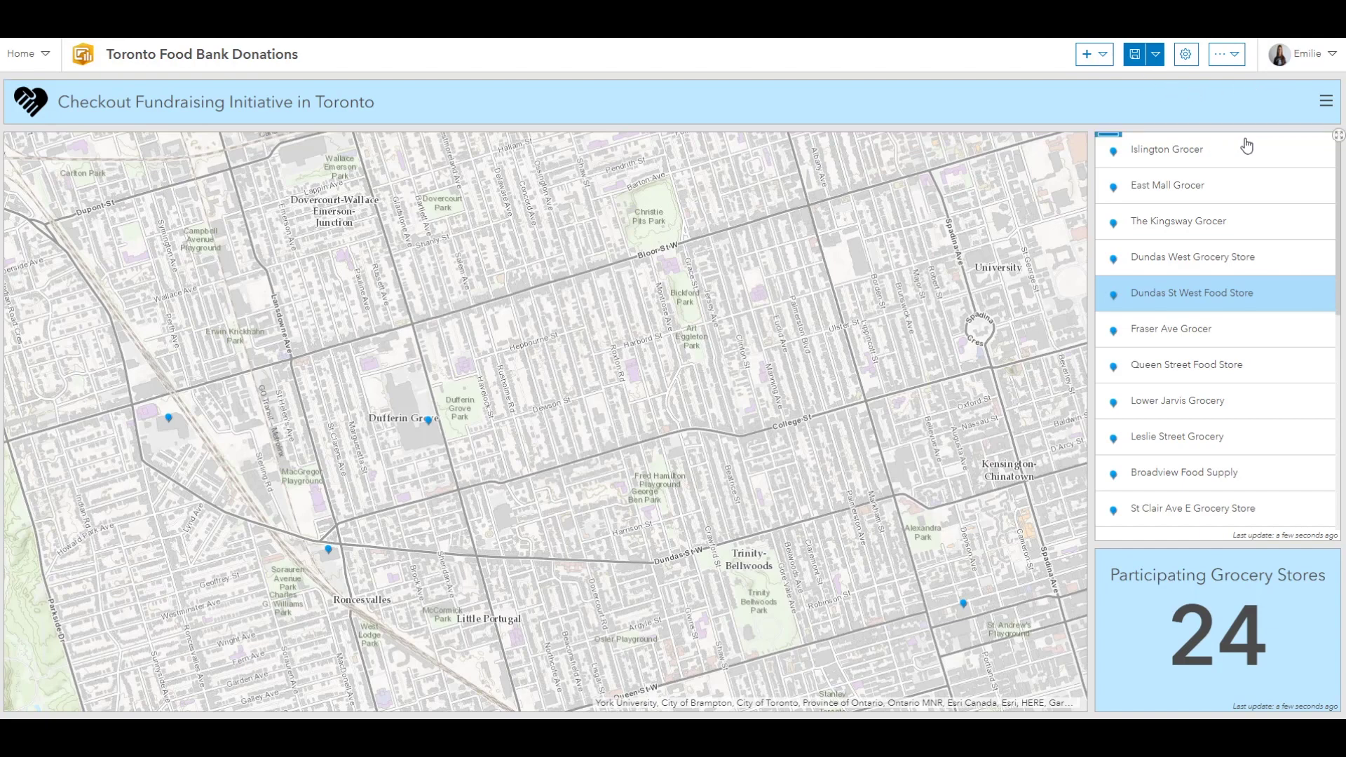
Add a serial chart using the Grocery Store layer as its data.
left_click(1110, 60)
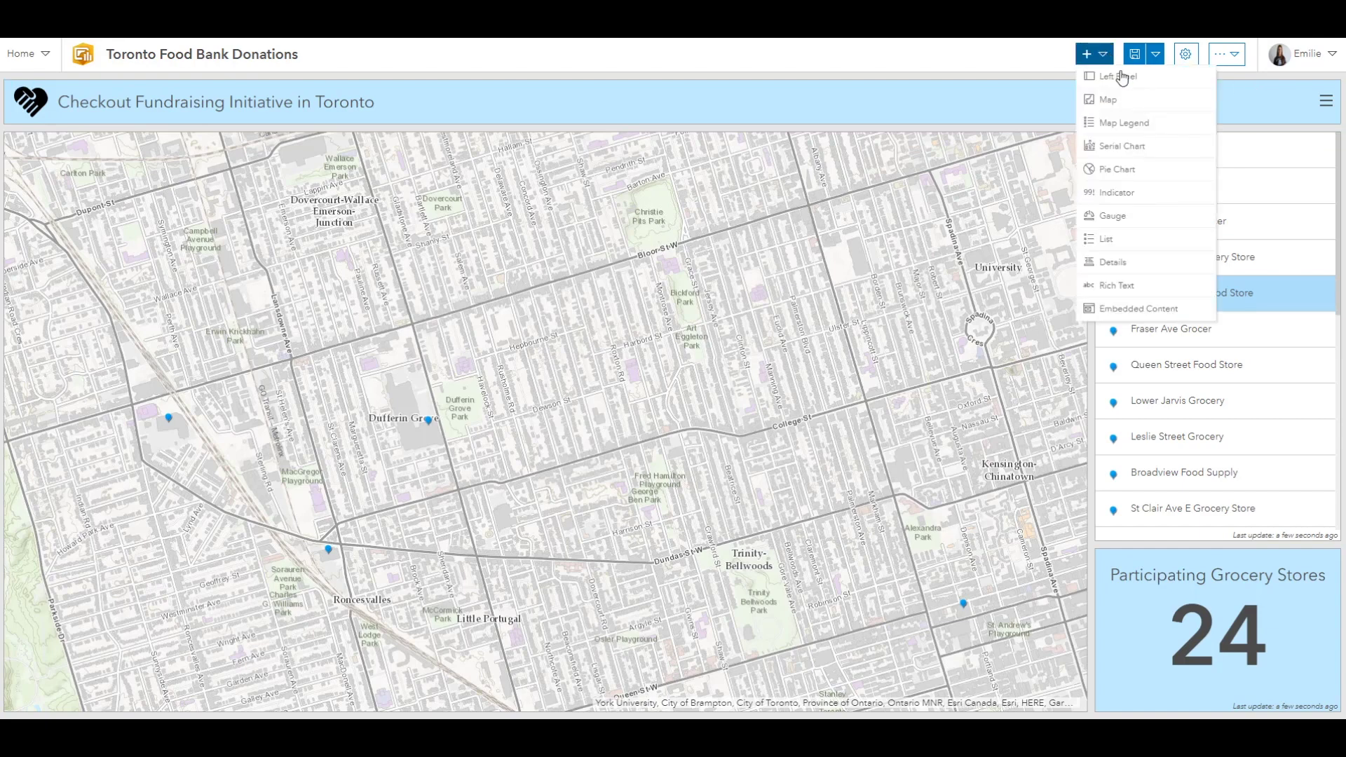
left_click(1136, 159)
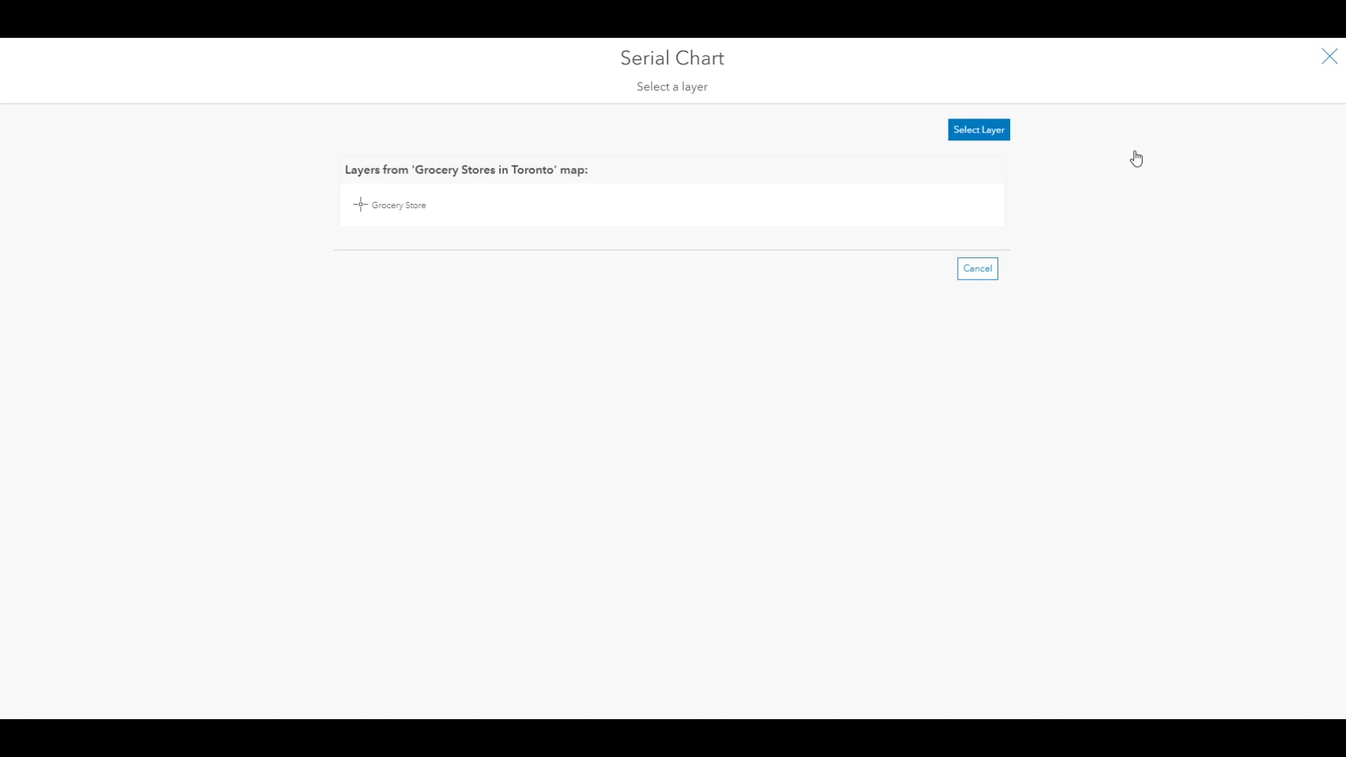
left_click(519, 213)
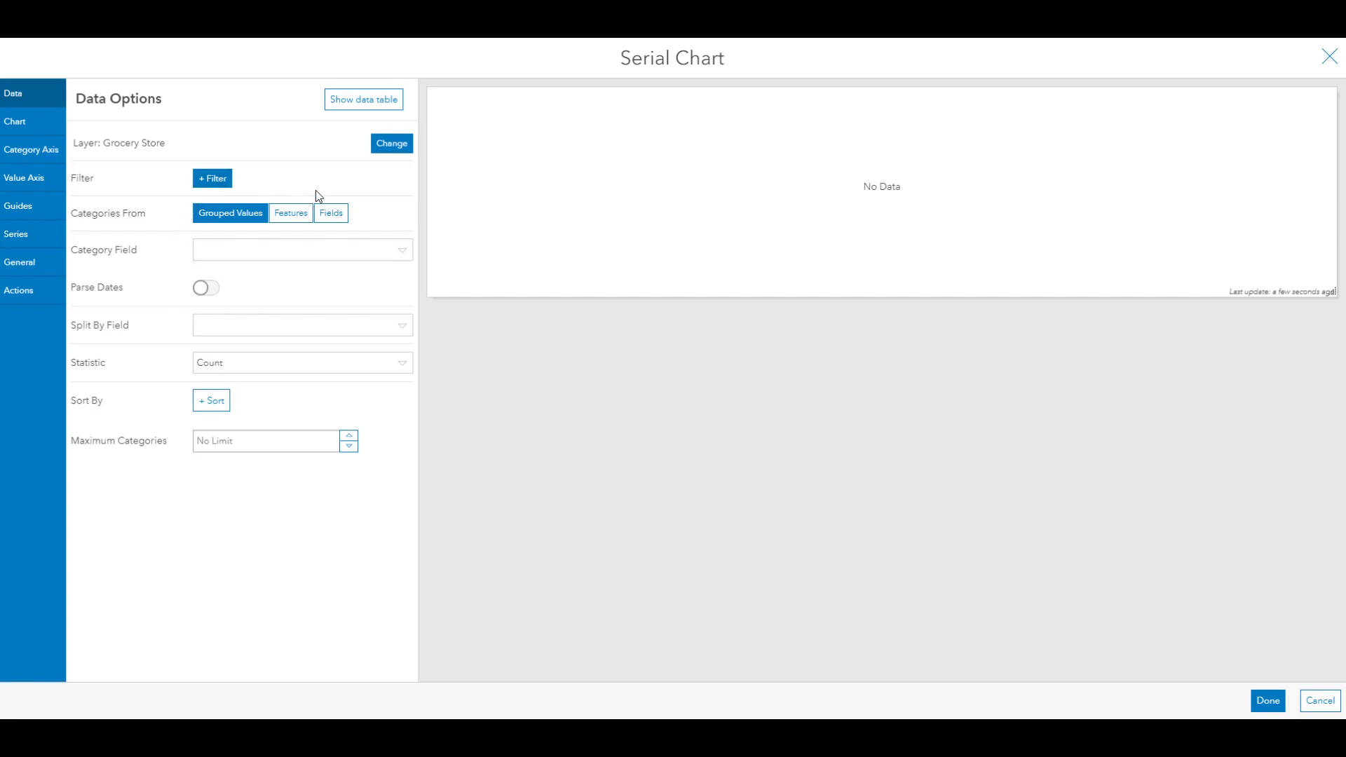
Take categories from fields and set the first five to January through May.
left_click(360, 114)
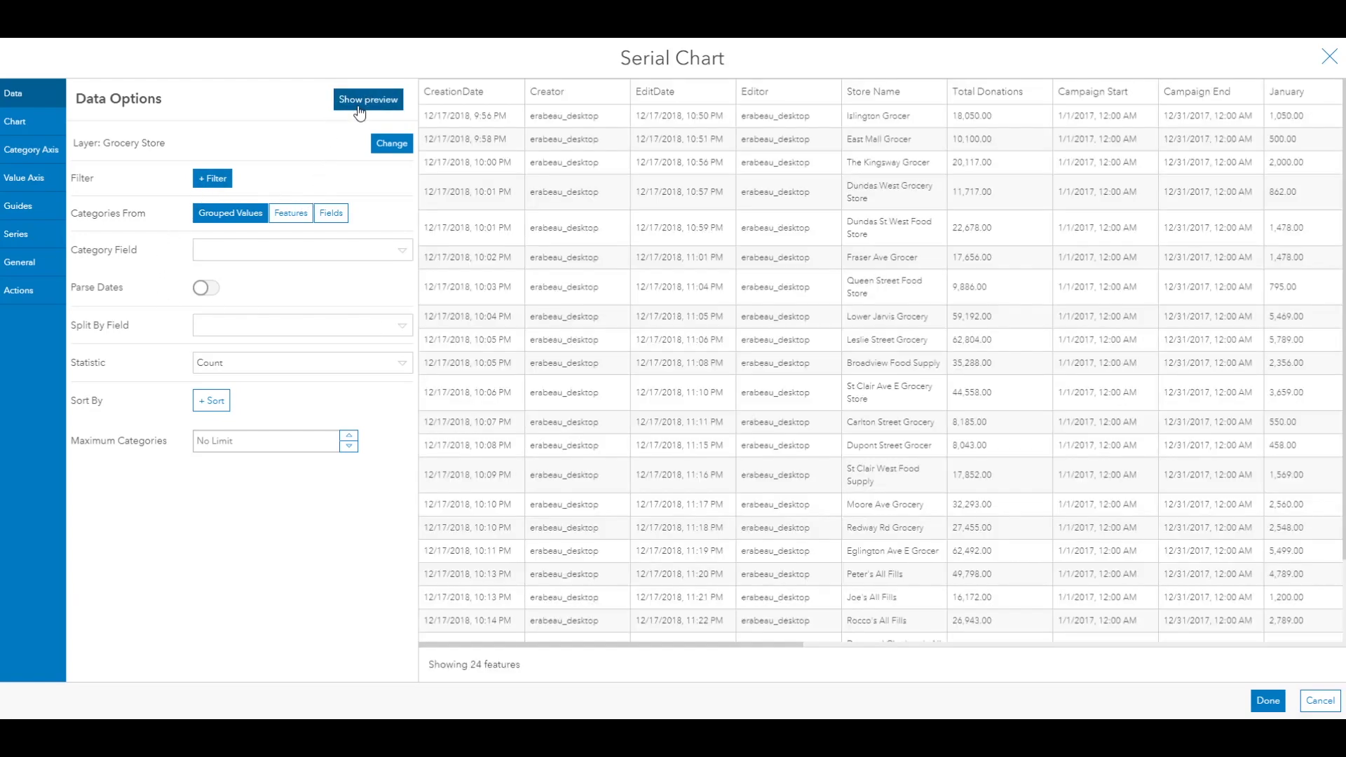
left_click_drag(685, 646, 442, 599)
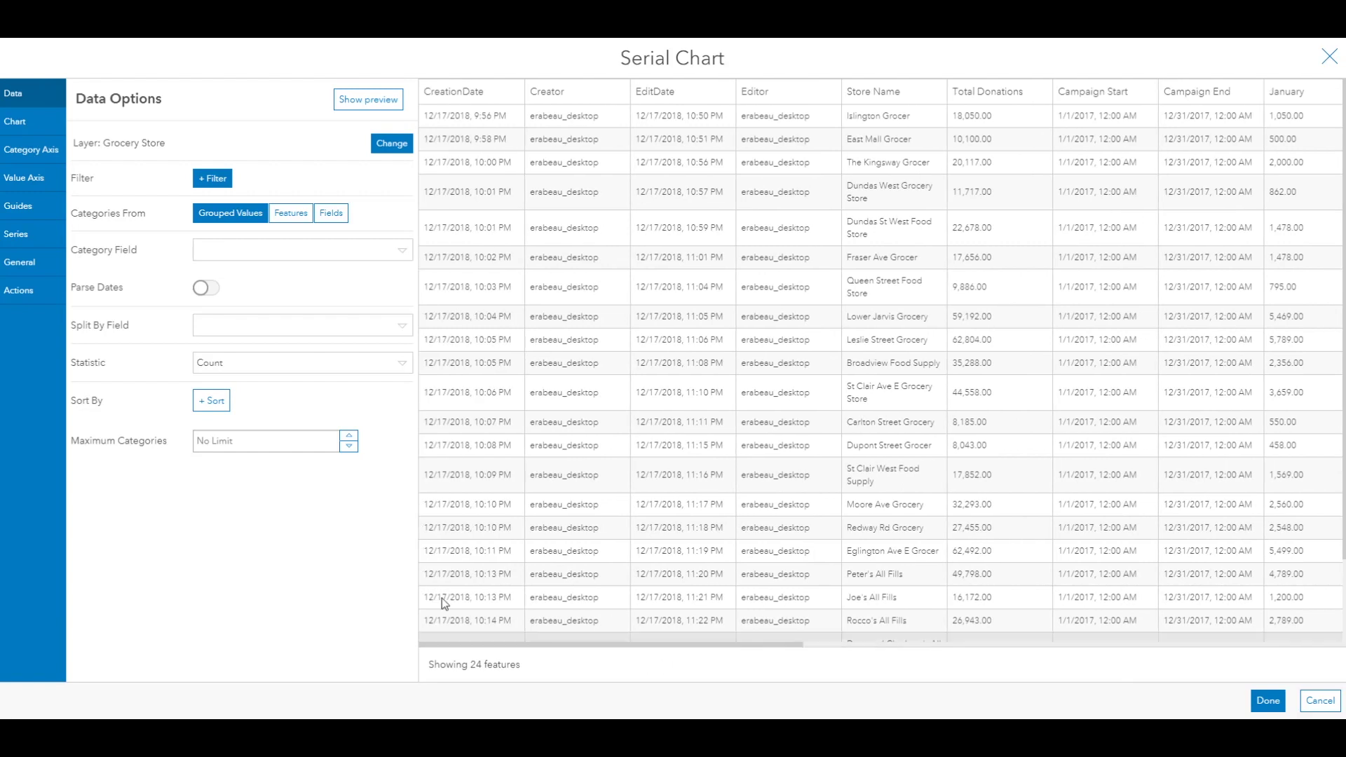
left_click(332, 215)
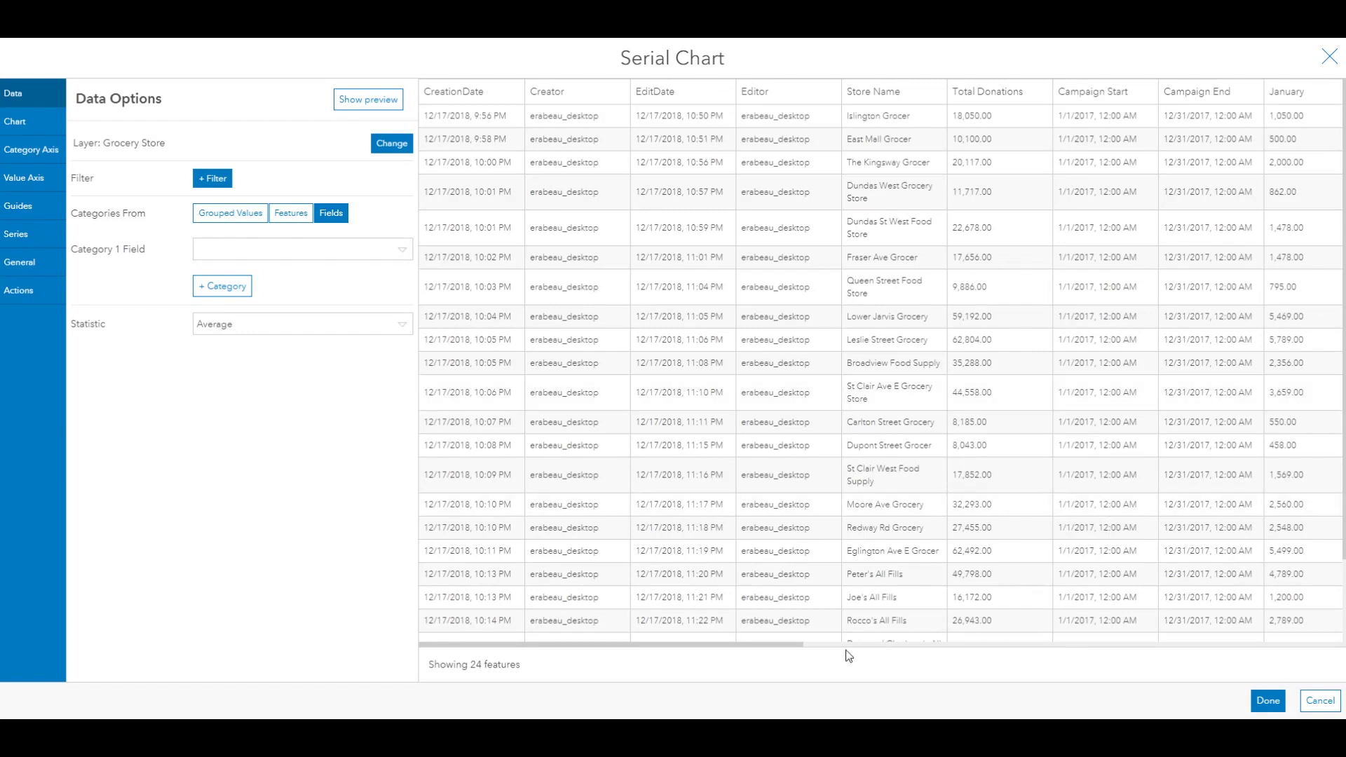
left_click_drag(789, 643, 913, 376)
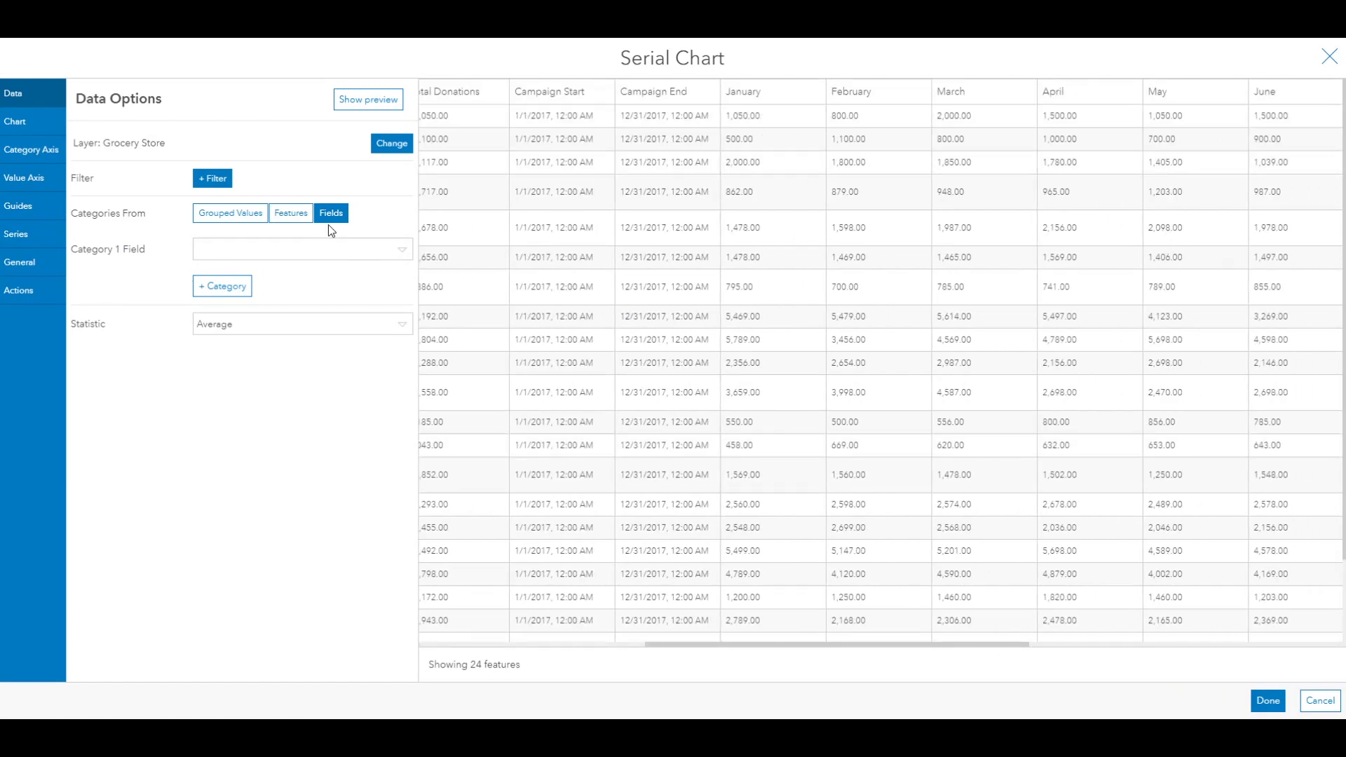
left_click(338, 245)
left_click(276, 294)
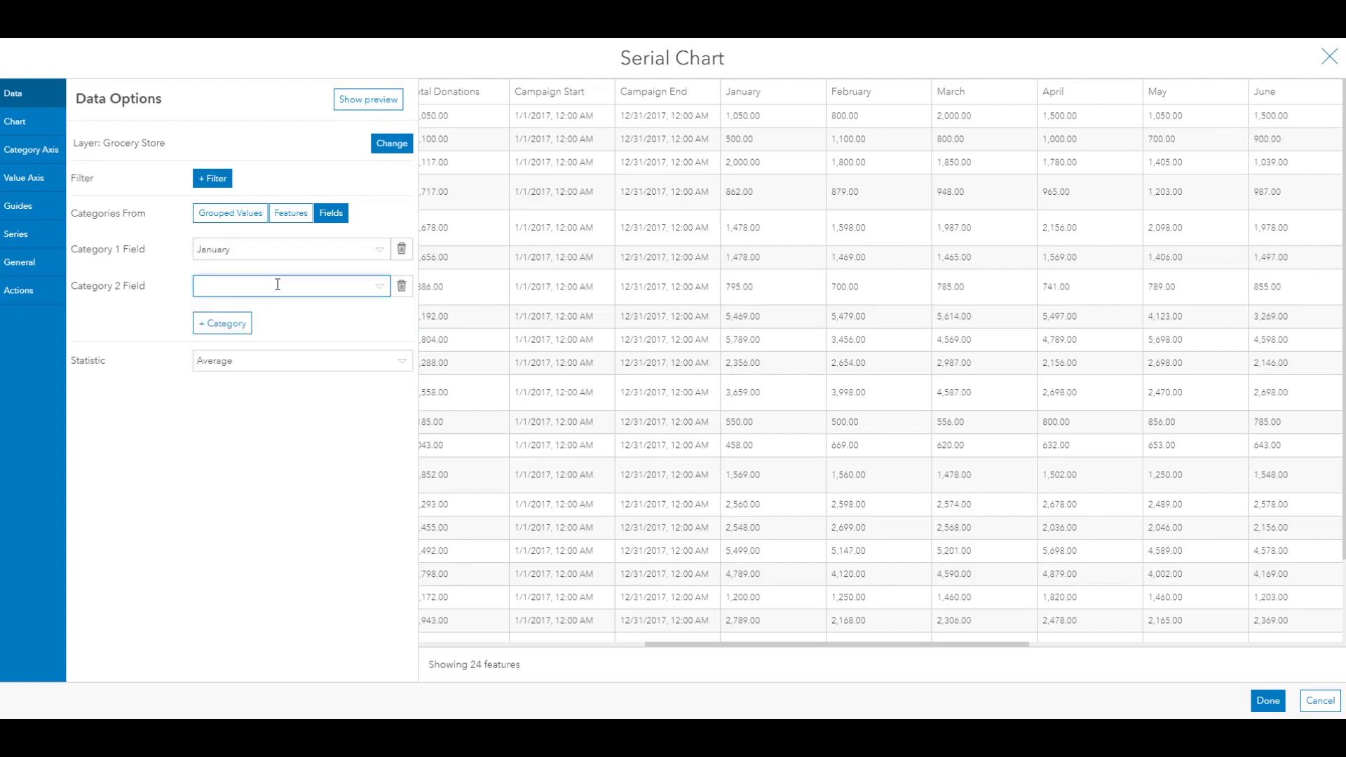
left_click(375, 288)
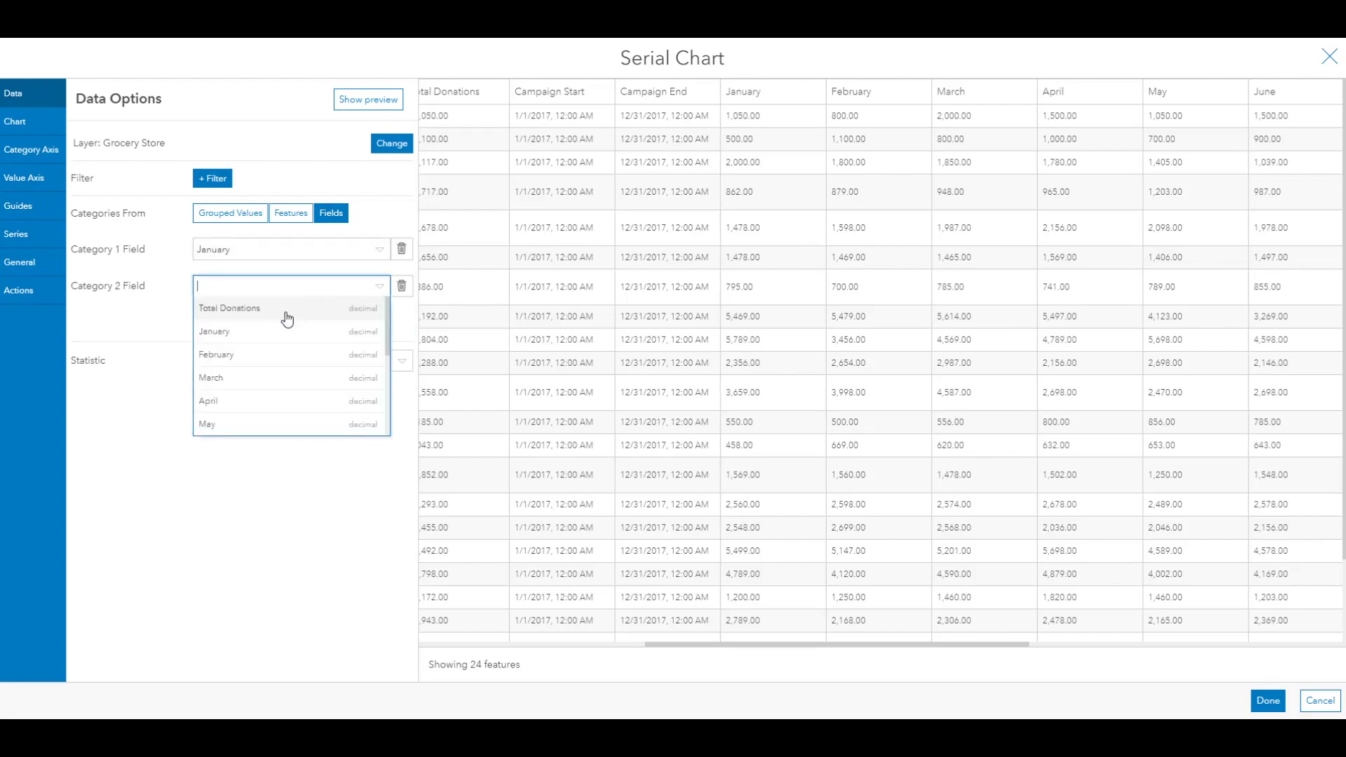
left_click(251, 357)
left_click(382, 323)
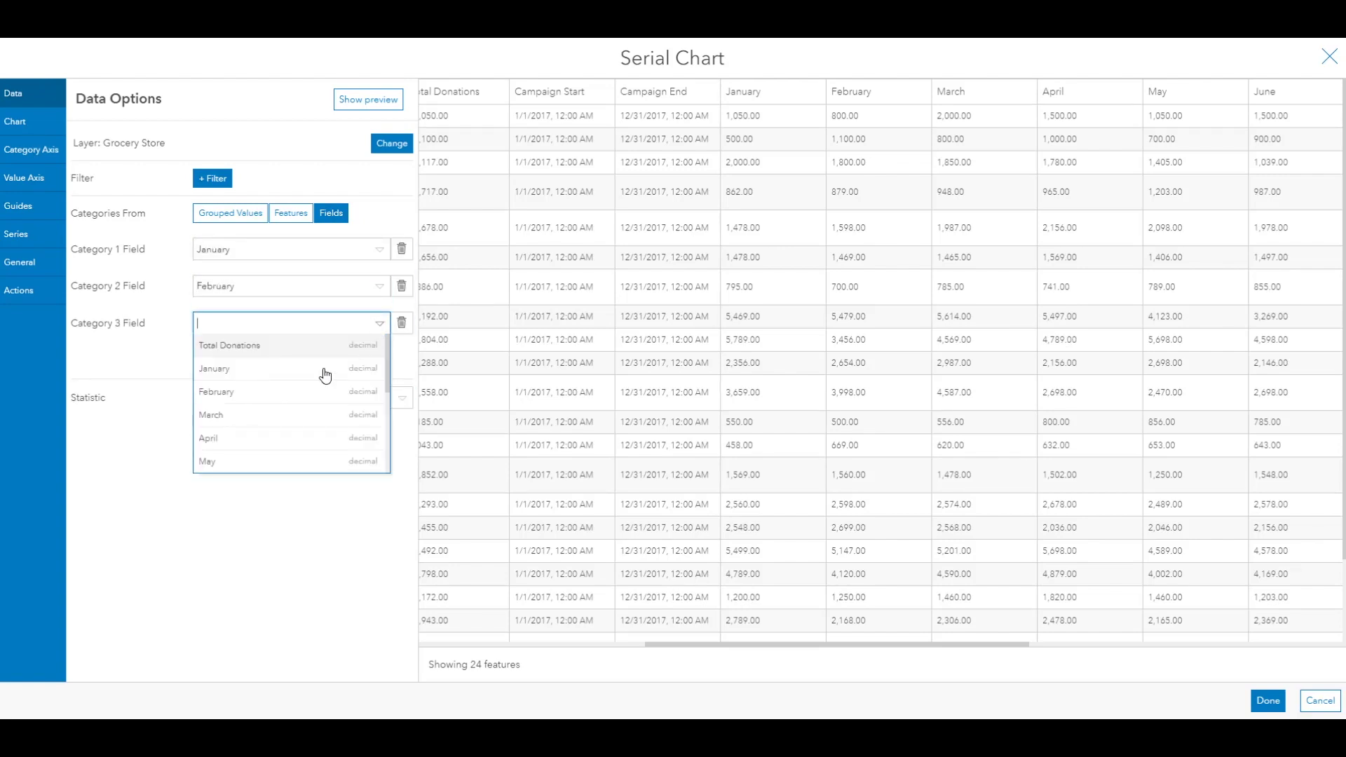
left_click(263, 409)
left_click(375, 361)
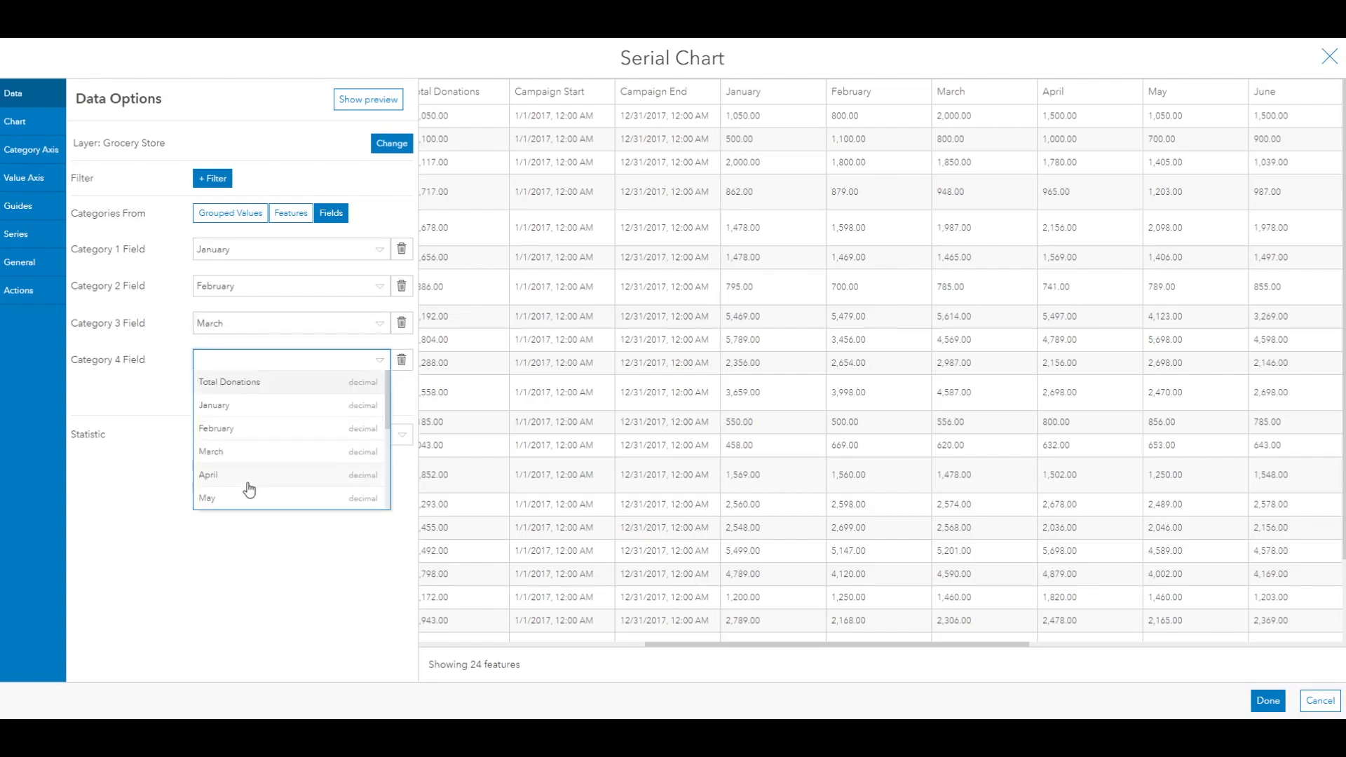
left_click(247, 477)
left_click(369, 397)
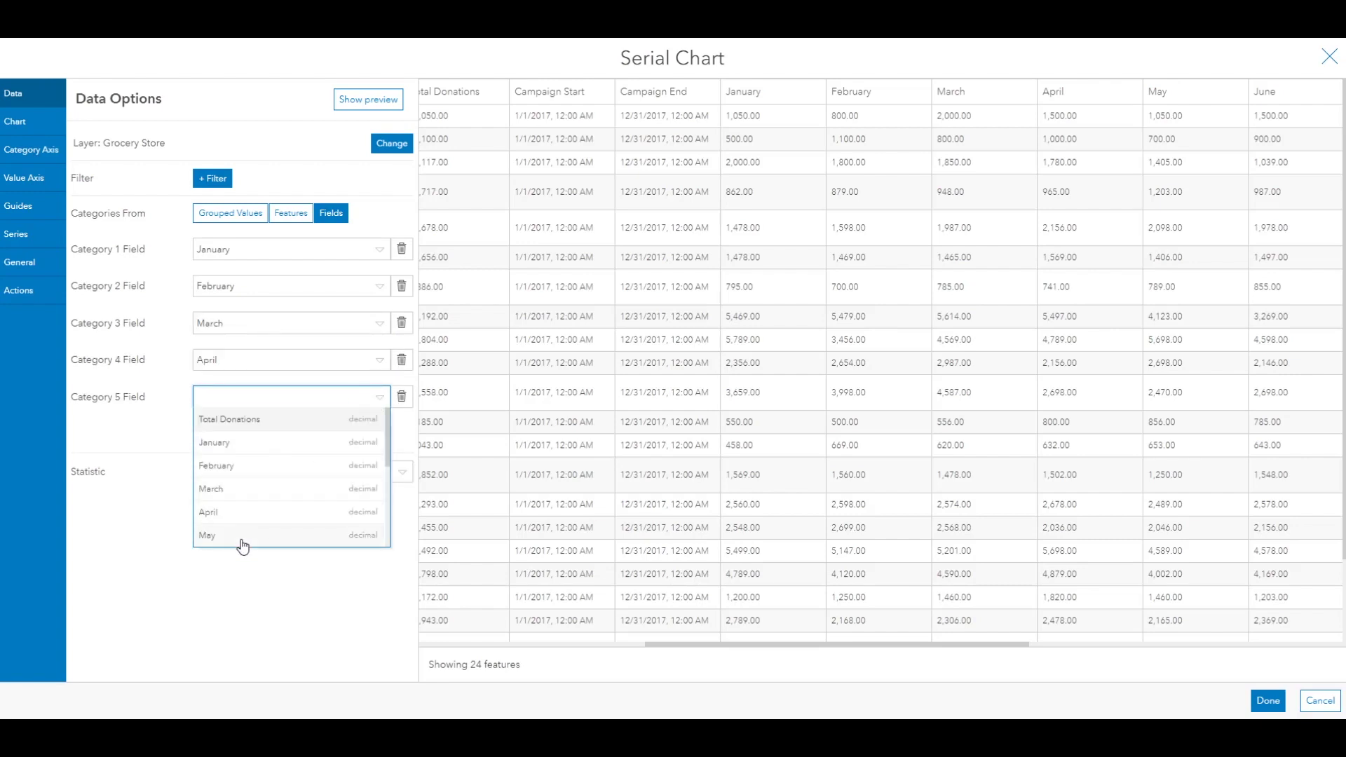
left_click(247, 537)
Add June through December as category fields and preview the monthly bar chart.
left_click(377, 434)
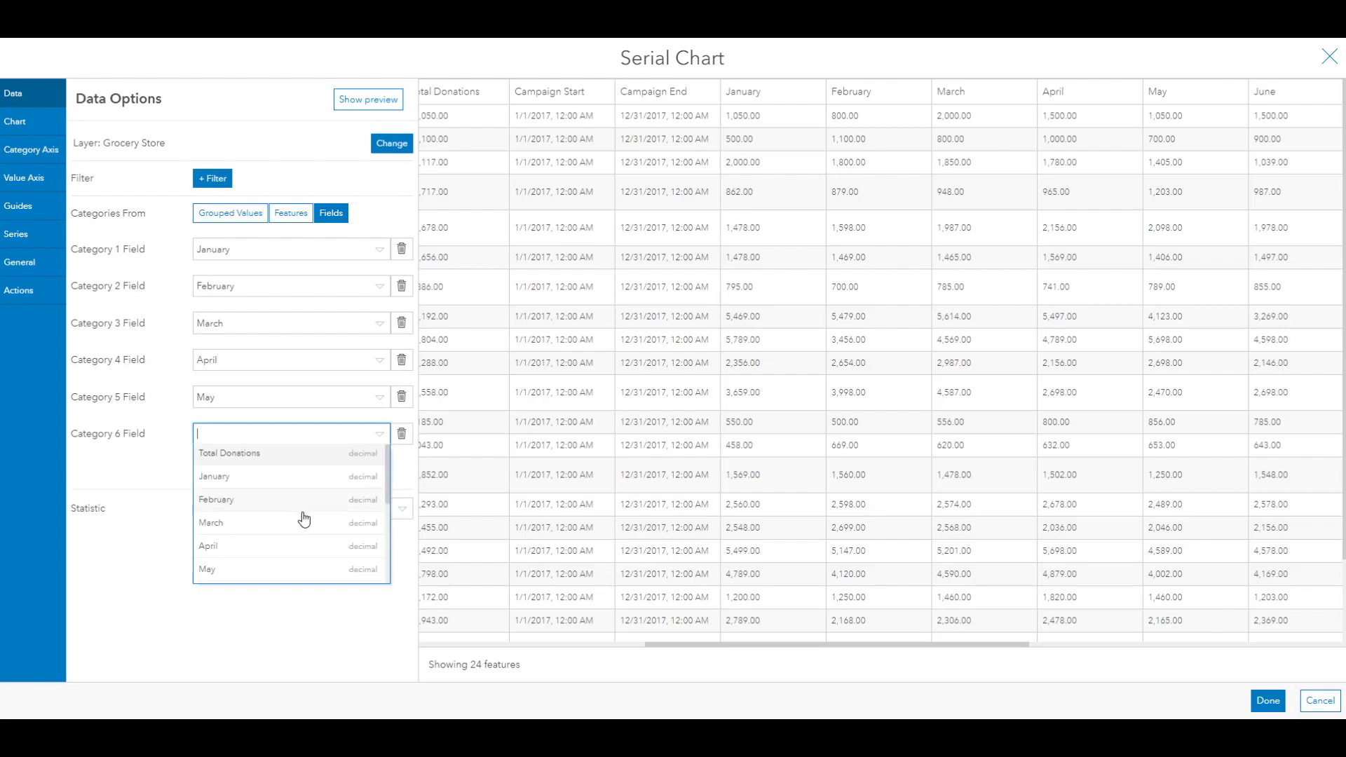
scroll(280, 517, "down", 3)
left_click(244, 457)
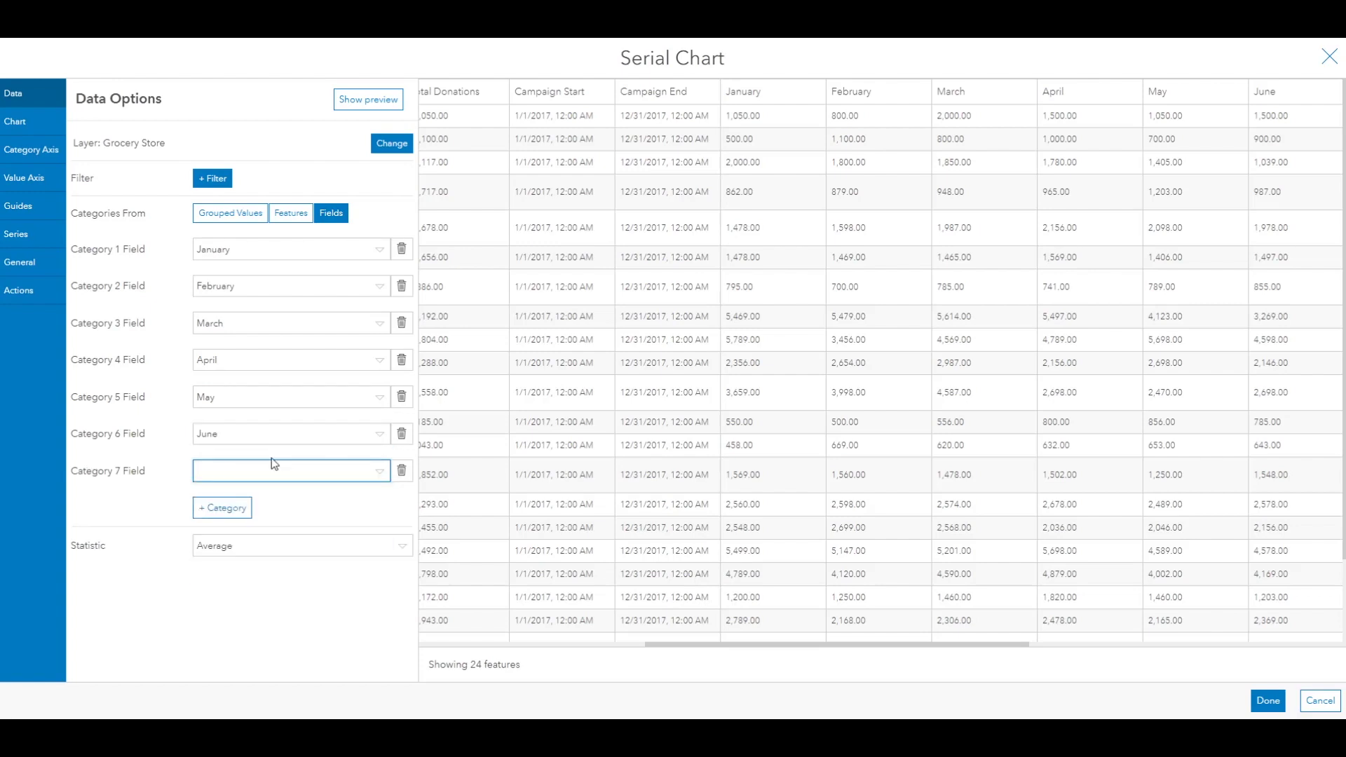
left_click(368, 463)
left_click(251, 516)
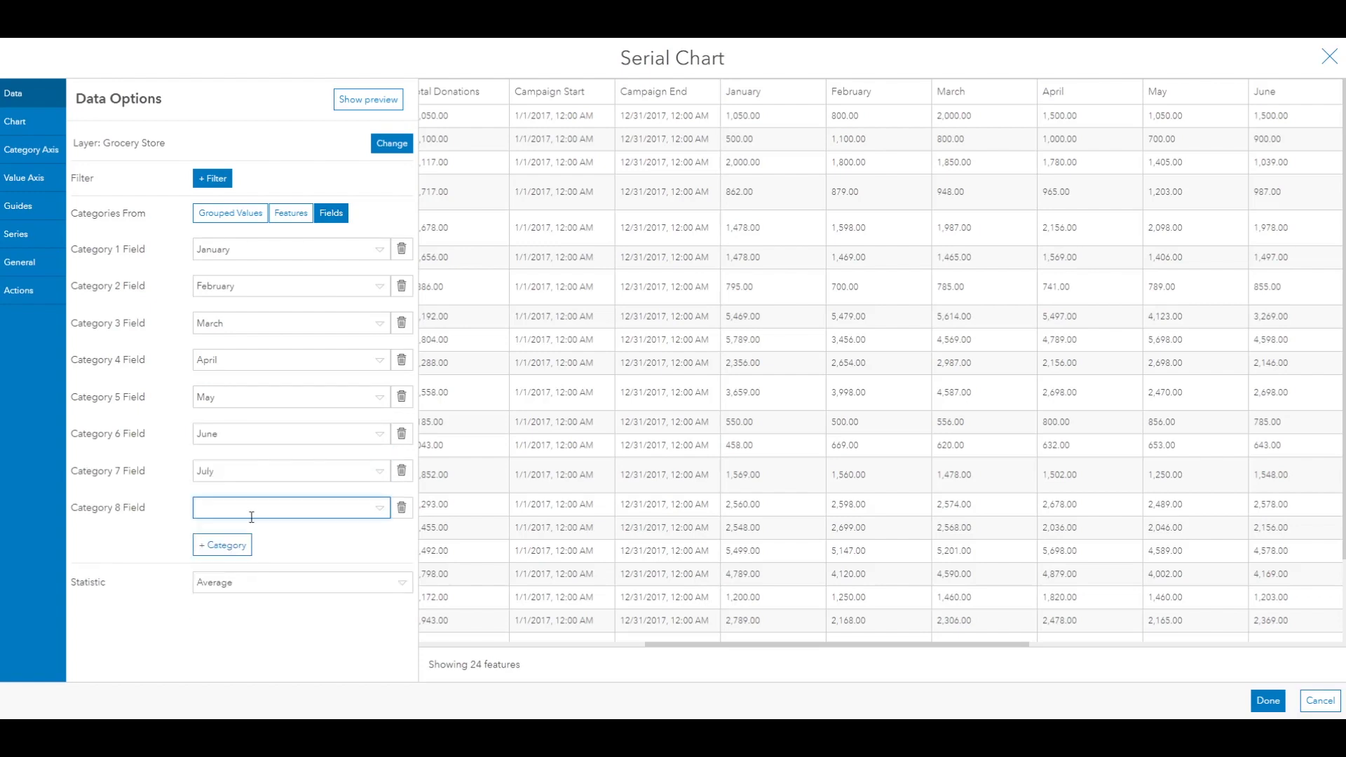
left_click(370, 501)
left_click(239, 576)
left_click(377, 547)
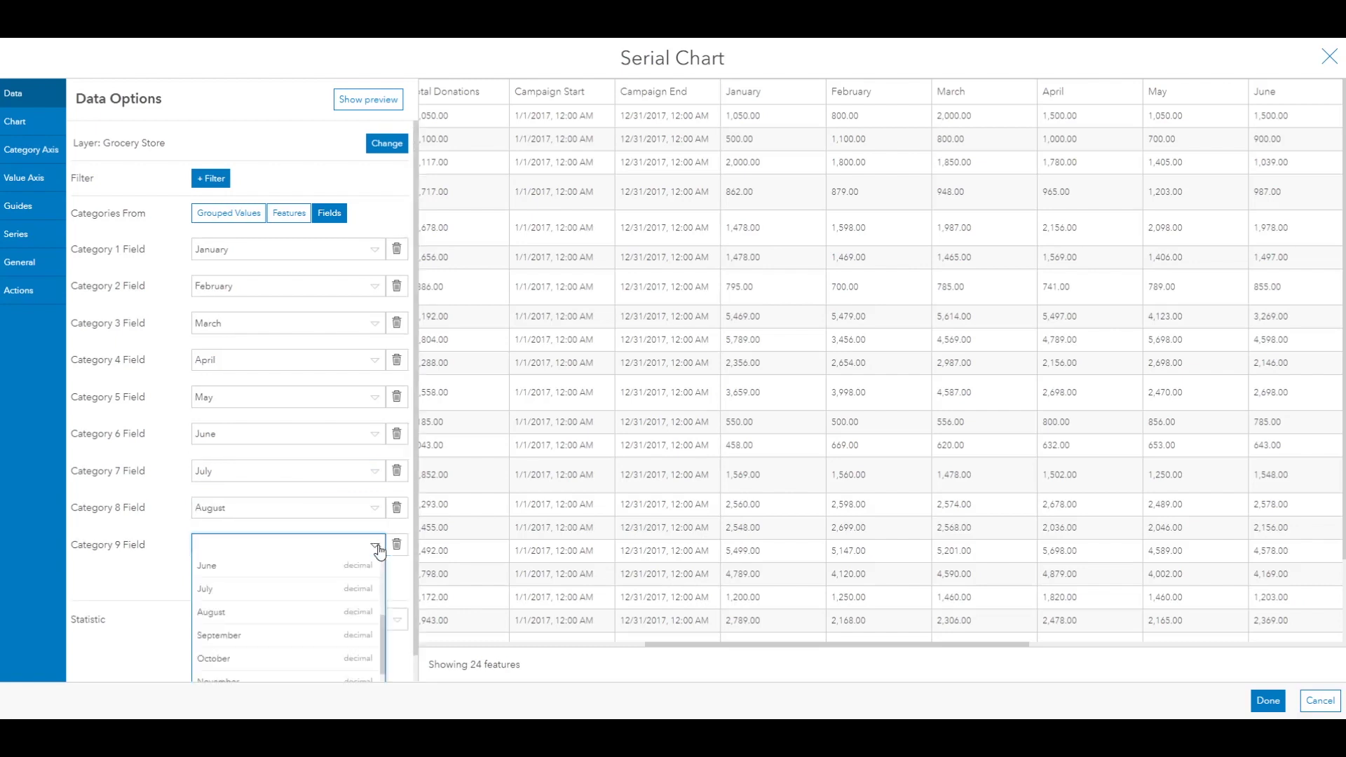
left_click(263, 607)
left_click(377, 584)
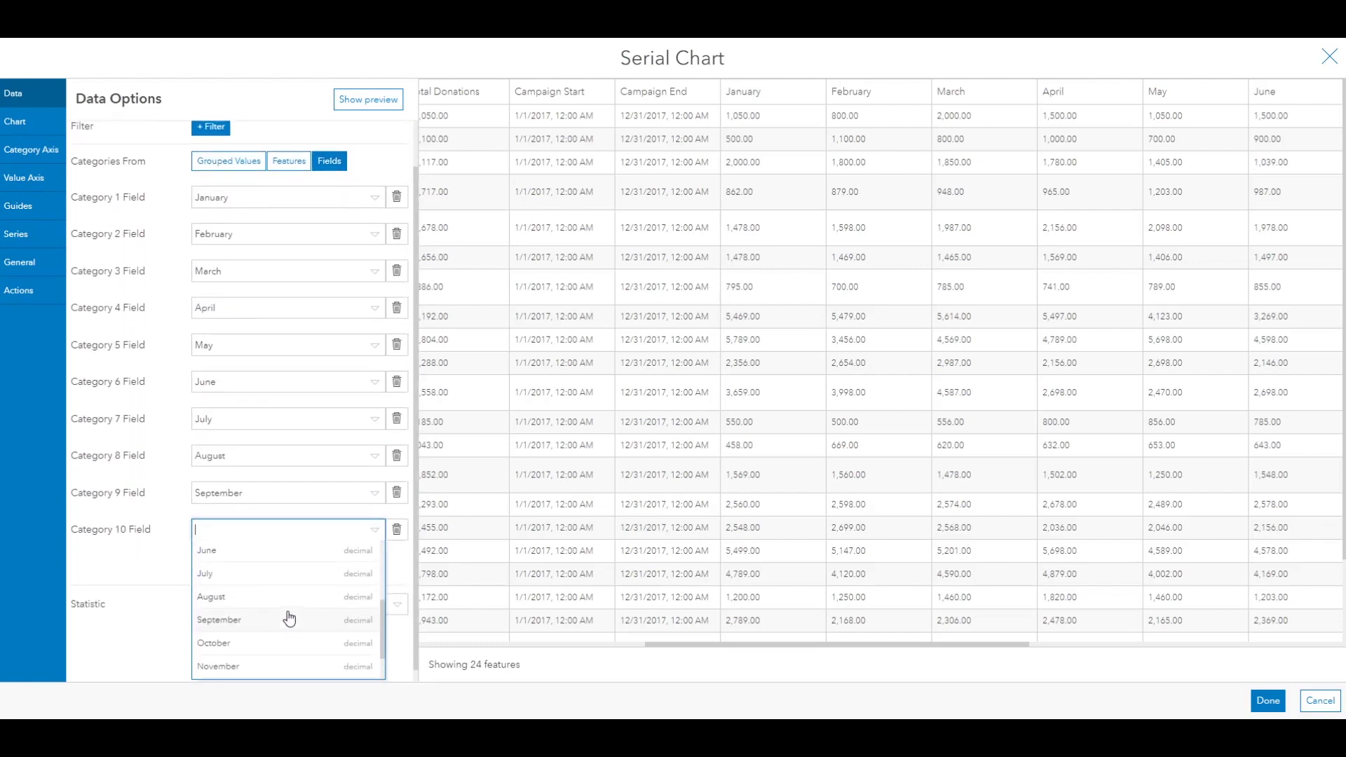
left_click(261, 630)
left_click(357, 587)
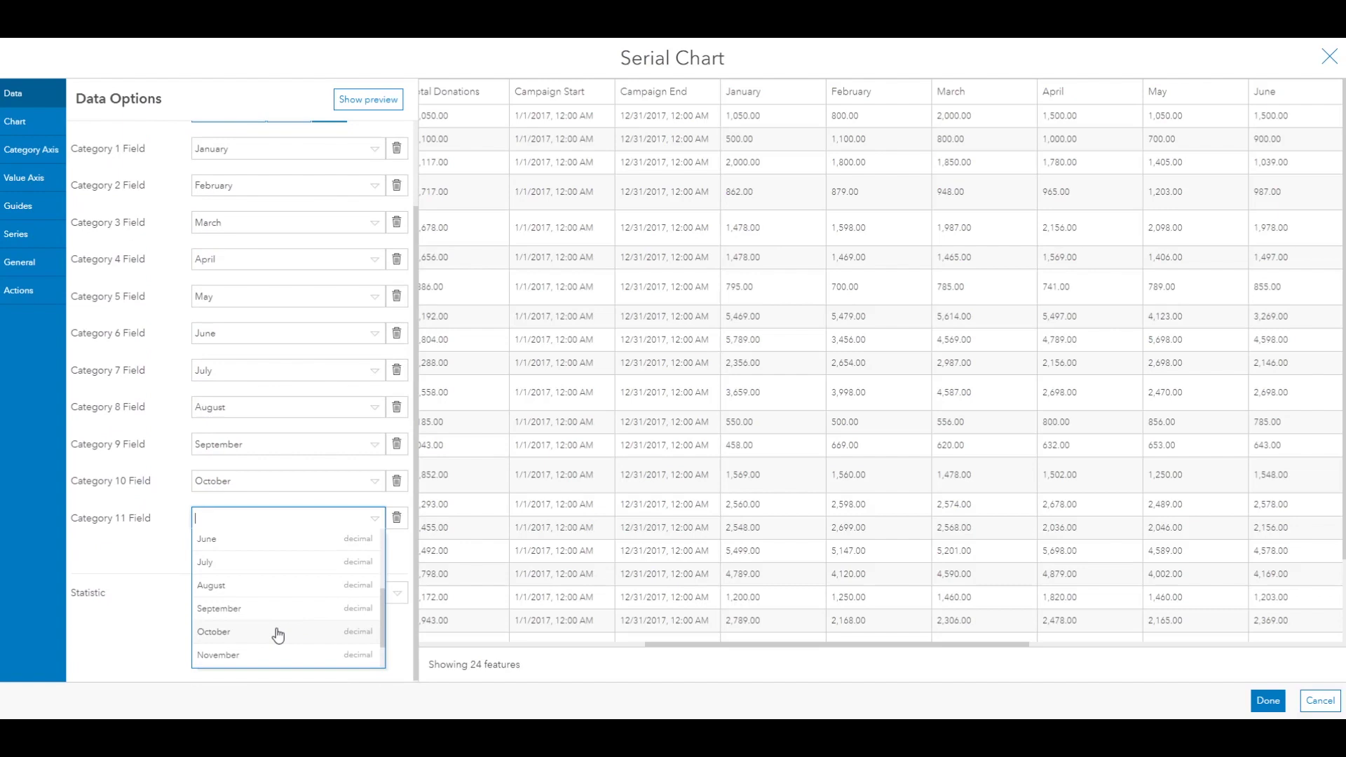
left_click(267, 649)
left_click(377, 594)
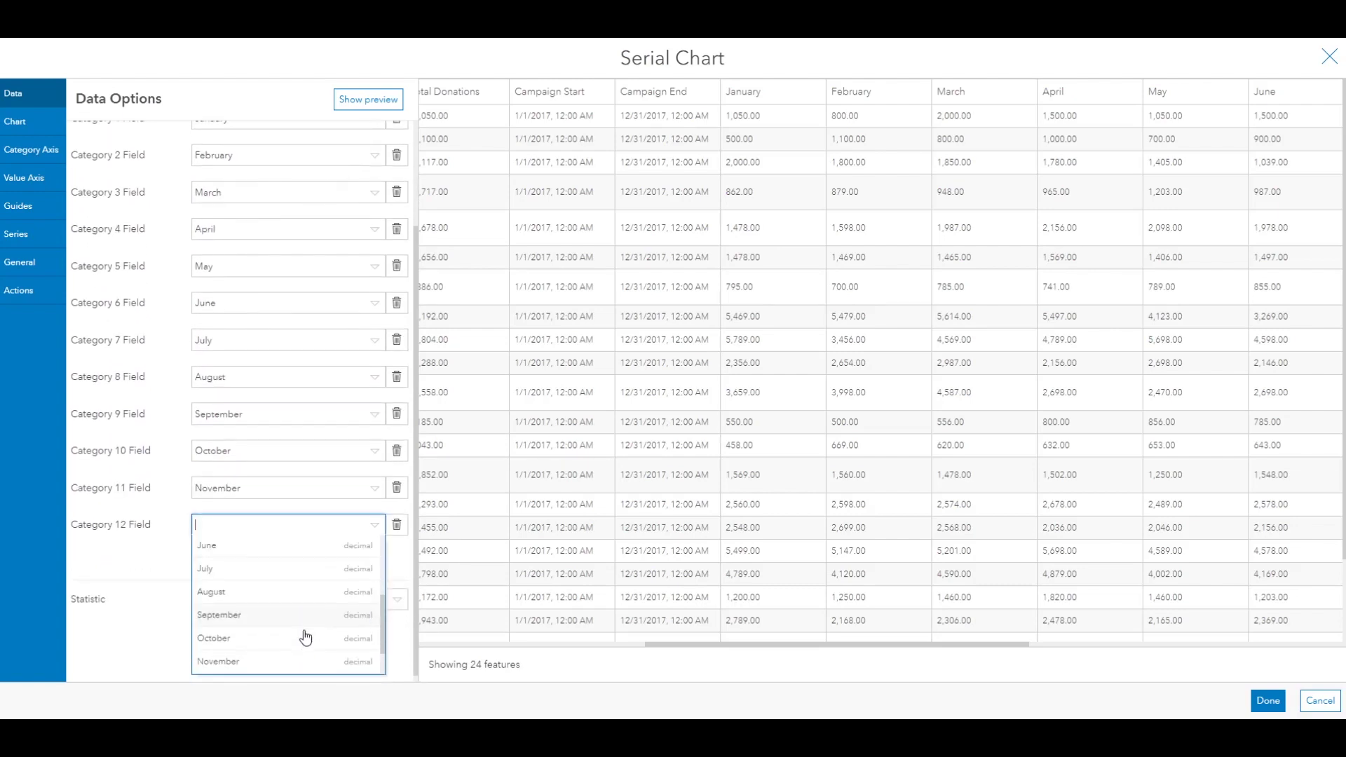
left_click(288, 635)
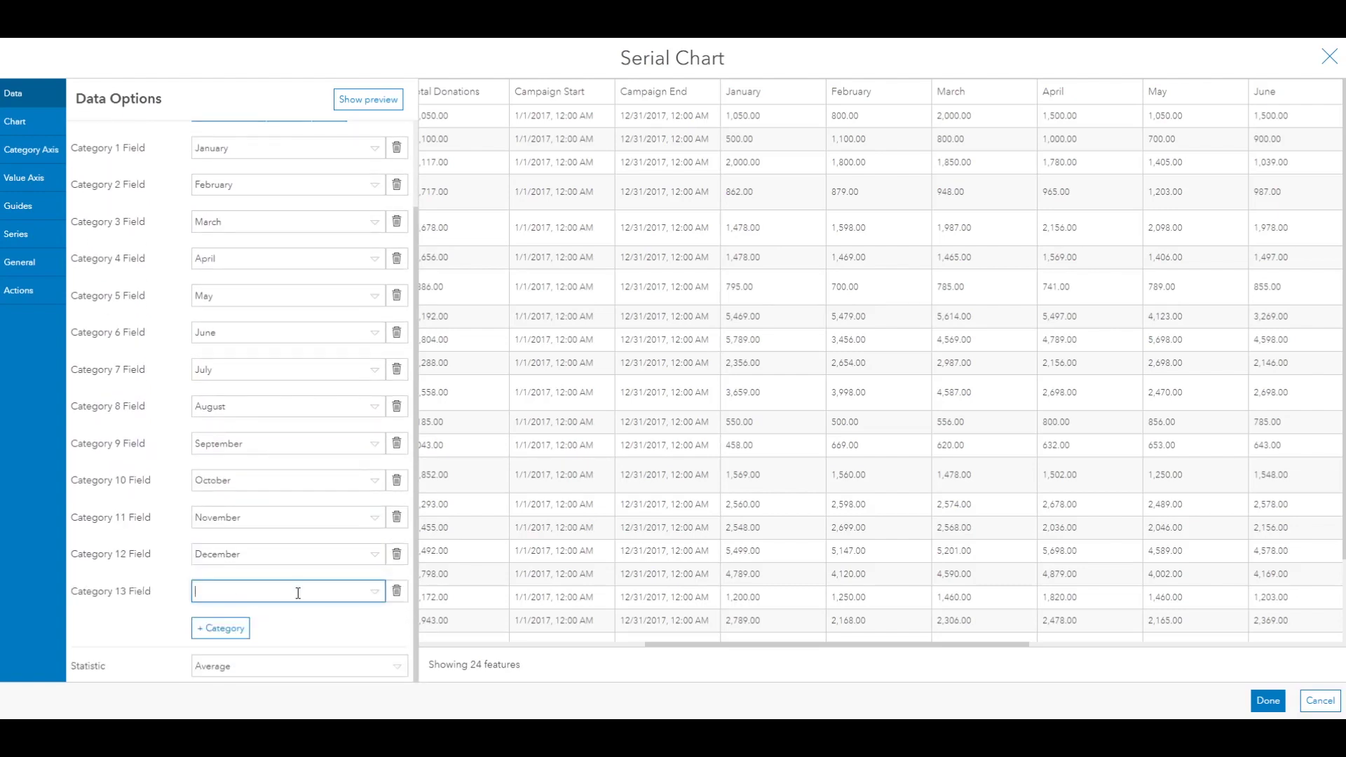
left_click(370, 100)
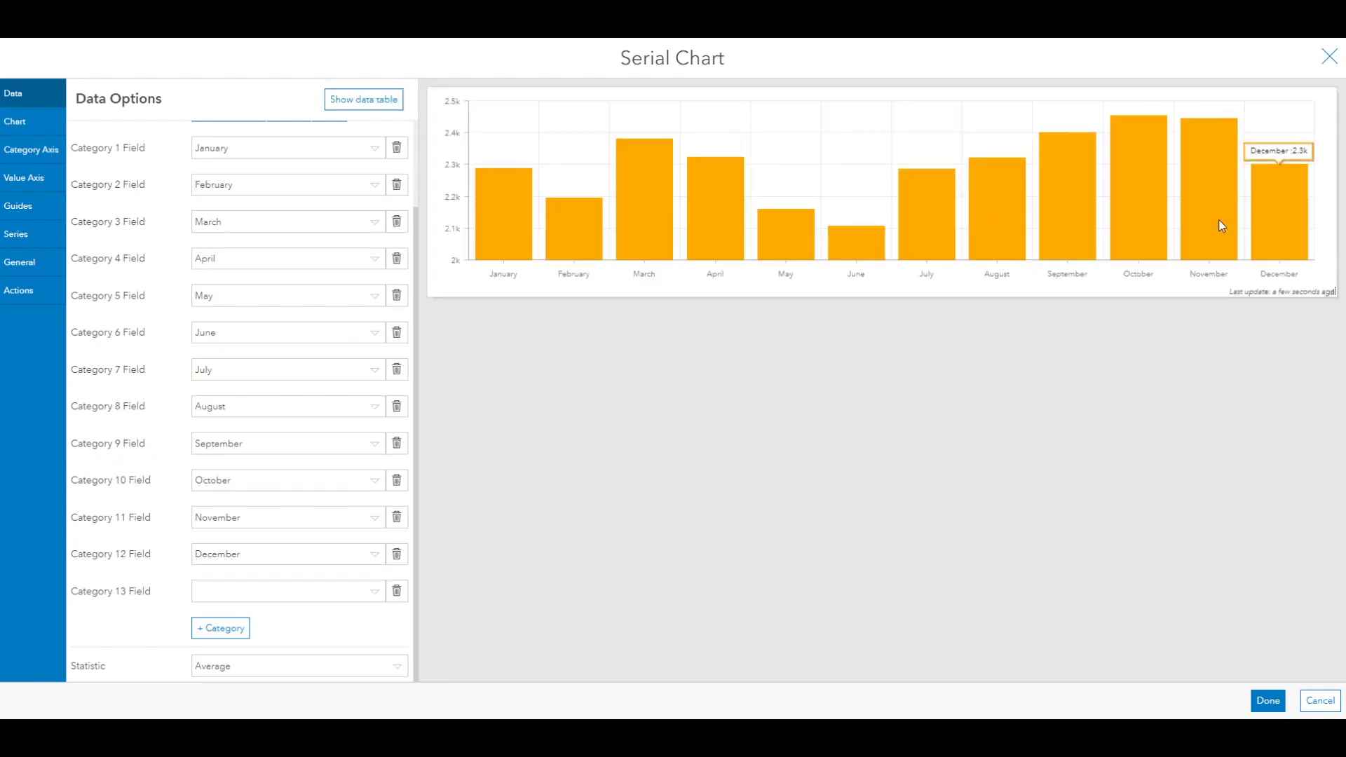
Enter 'Months' as the Category Axis title and 'Amount' as the Value Axis title.
left_click(31, 150)
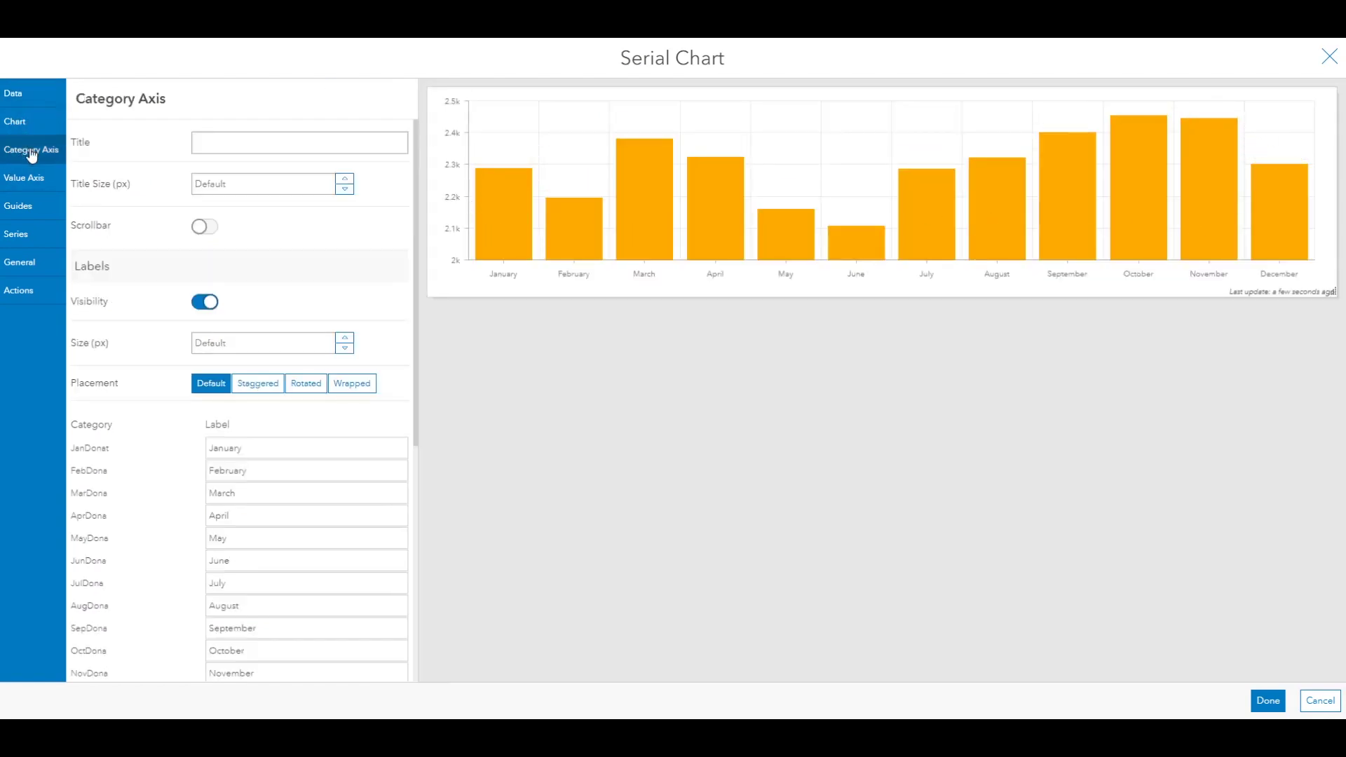
left_click(223, 146)
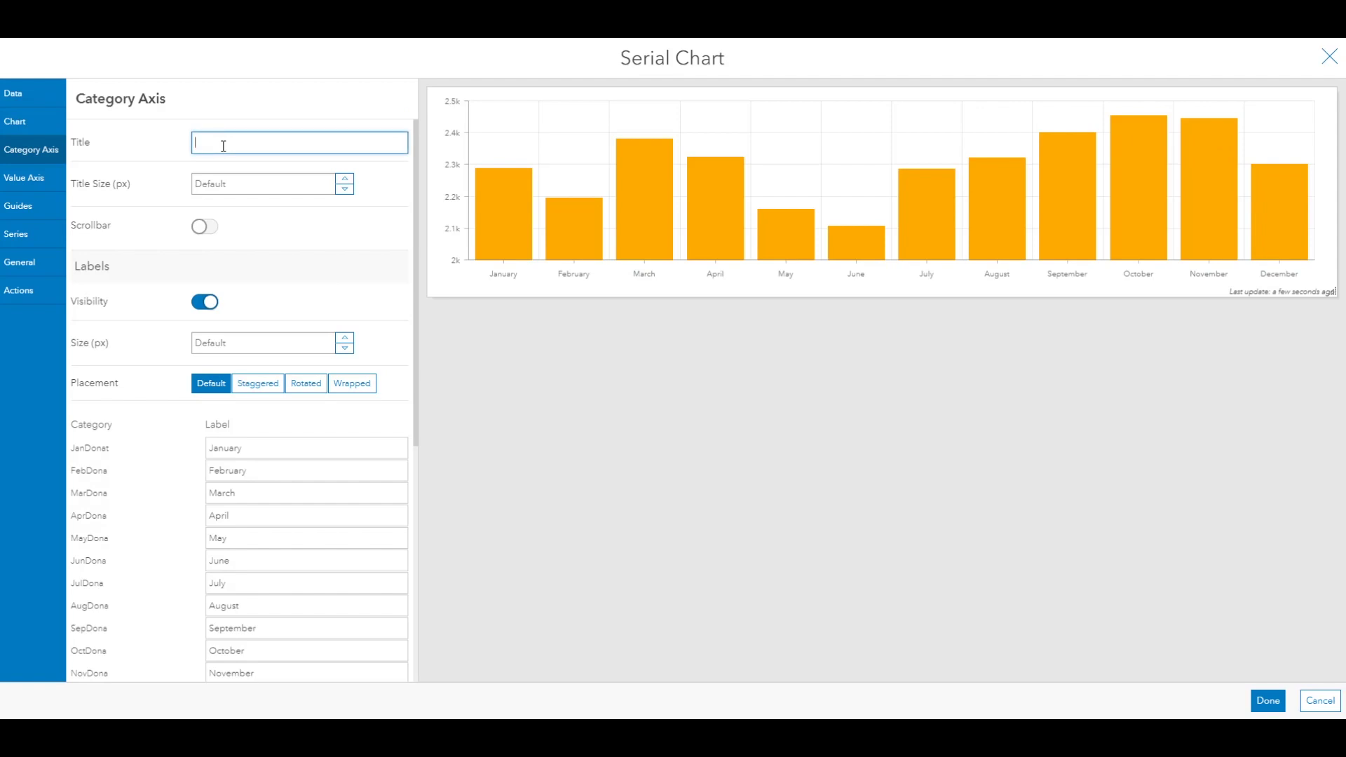
type("Months")
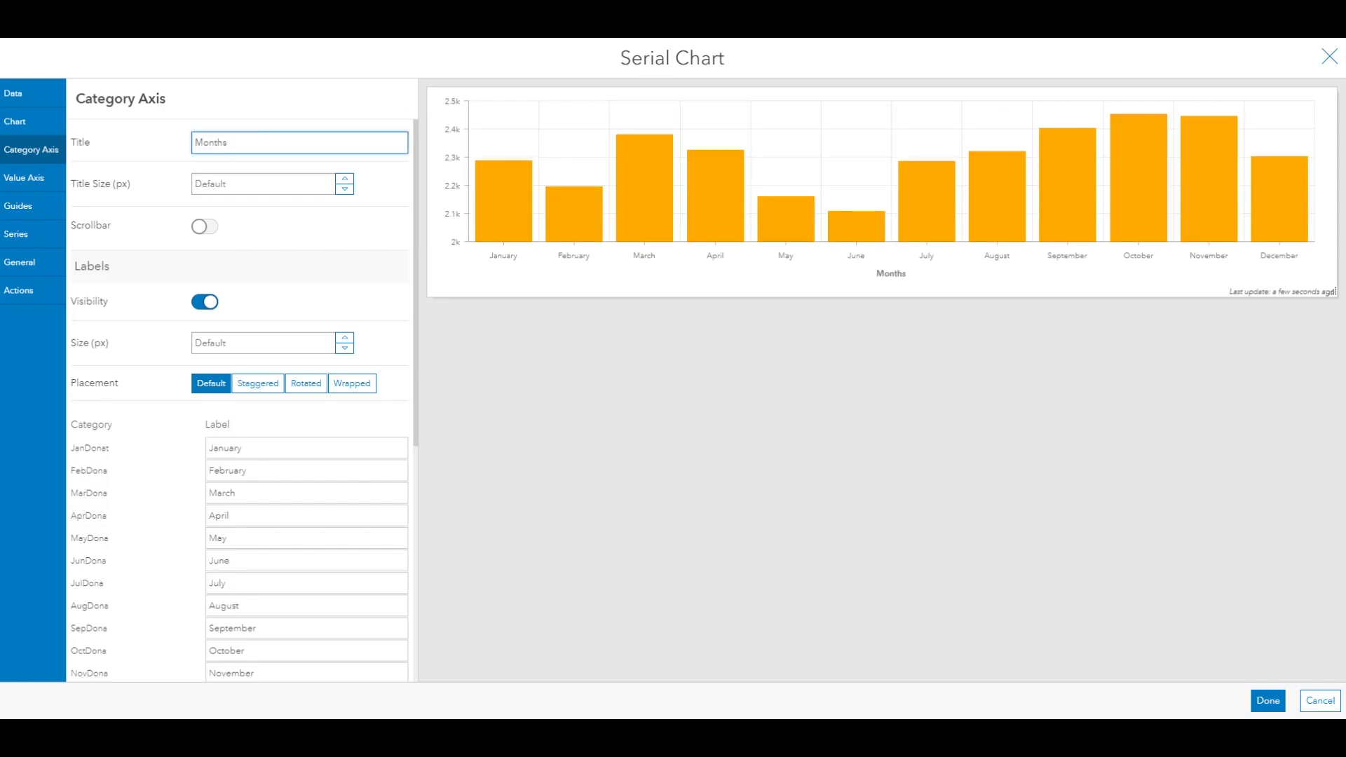
left_click(28, 179)
left_click(240, 144)
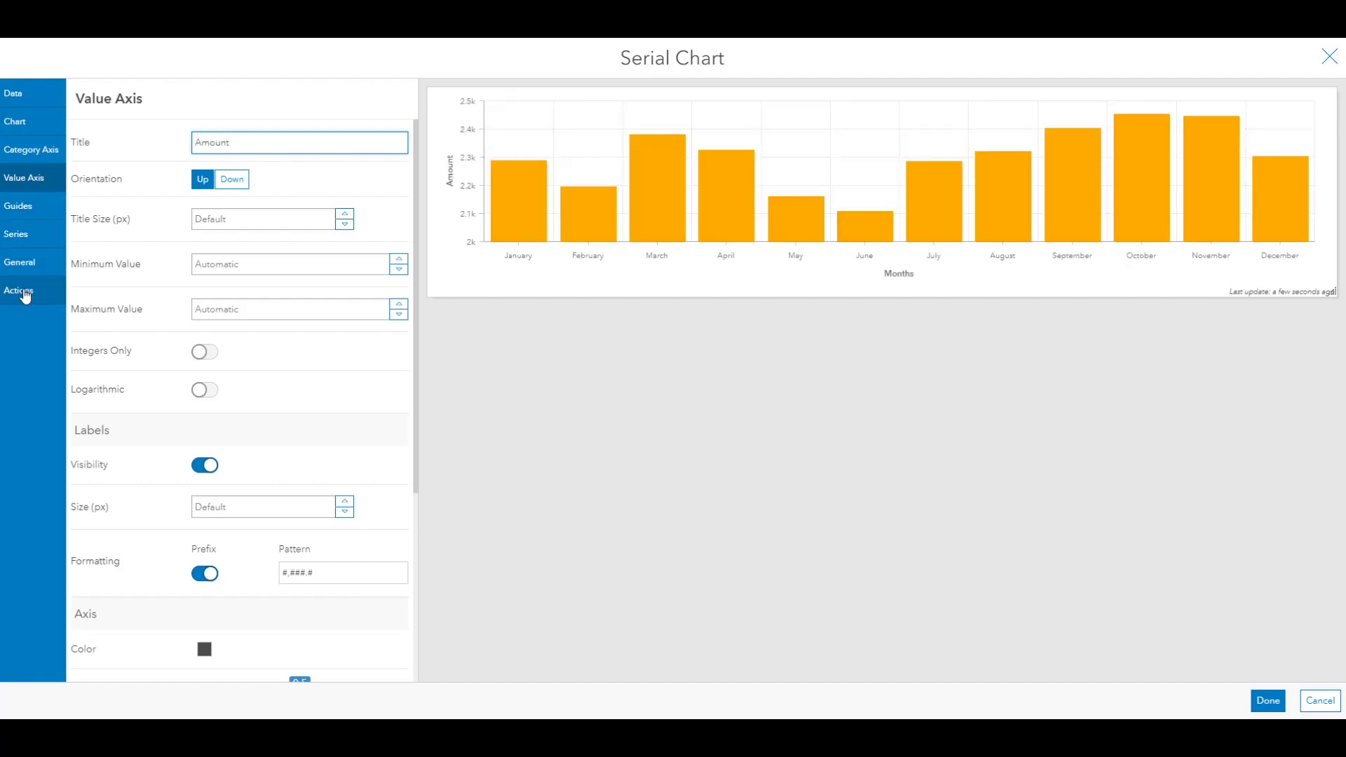
left_click(24, 290)
left_click(30, 261)
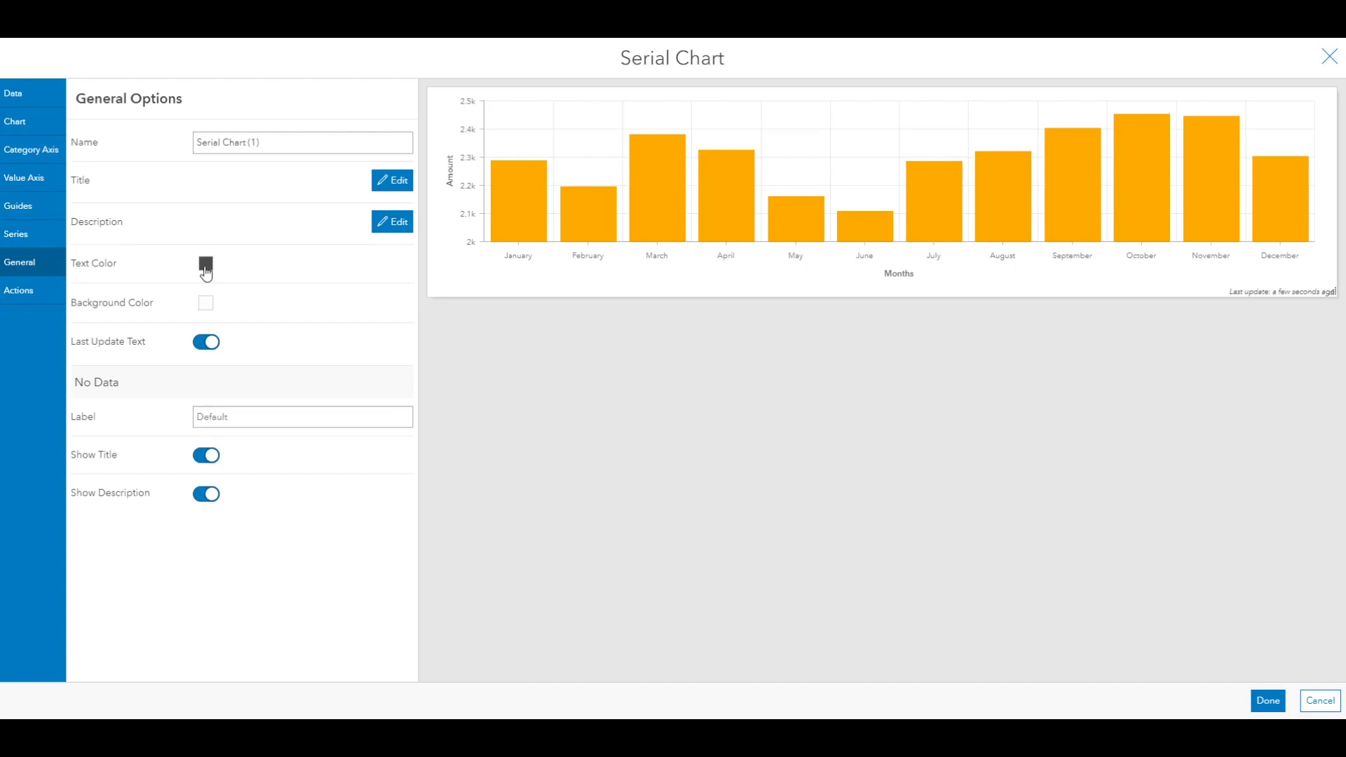
Try a light-blue chart background, then reset it to white.
left_click(204, 304)
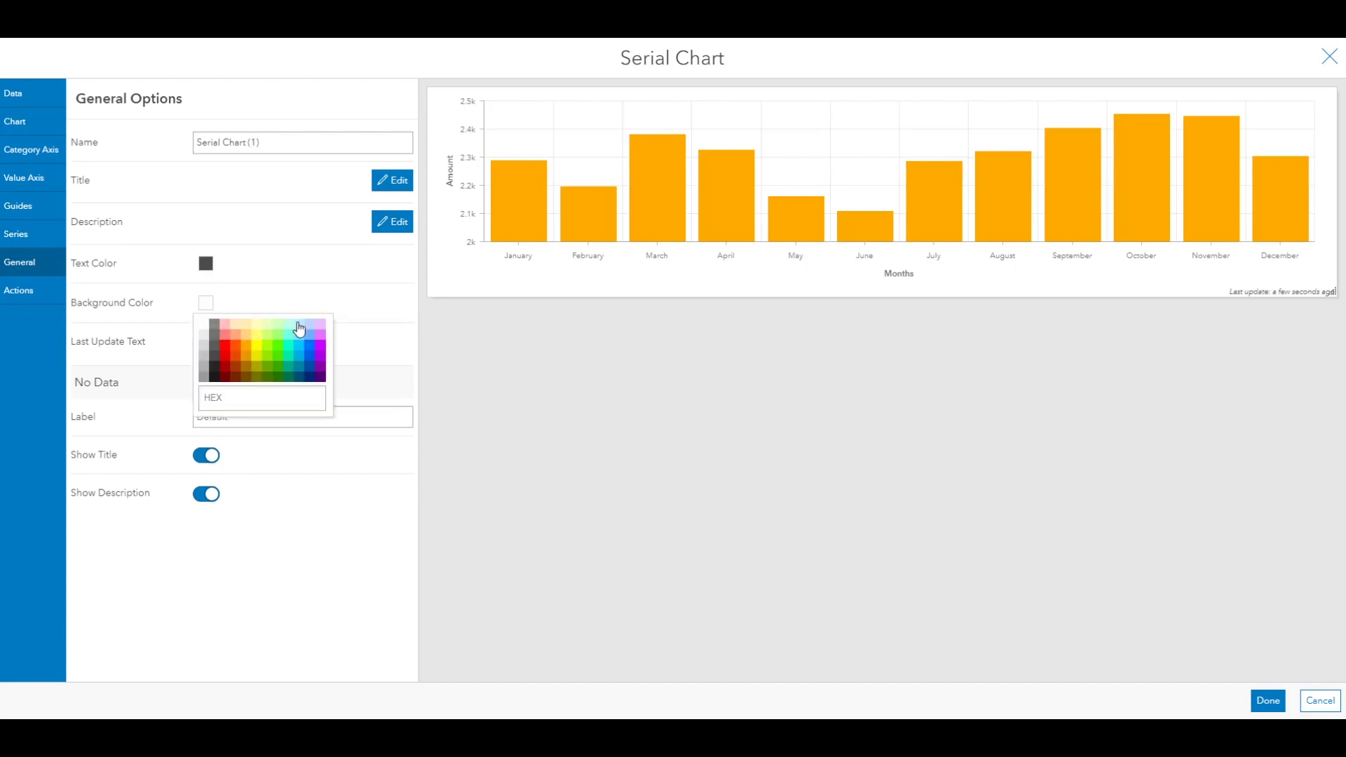
left_click(300, 329)
left_click(18, 237)
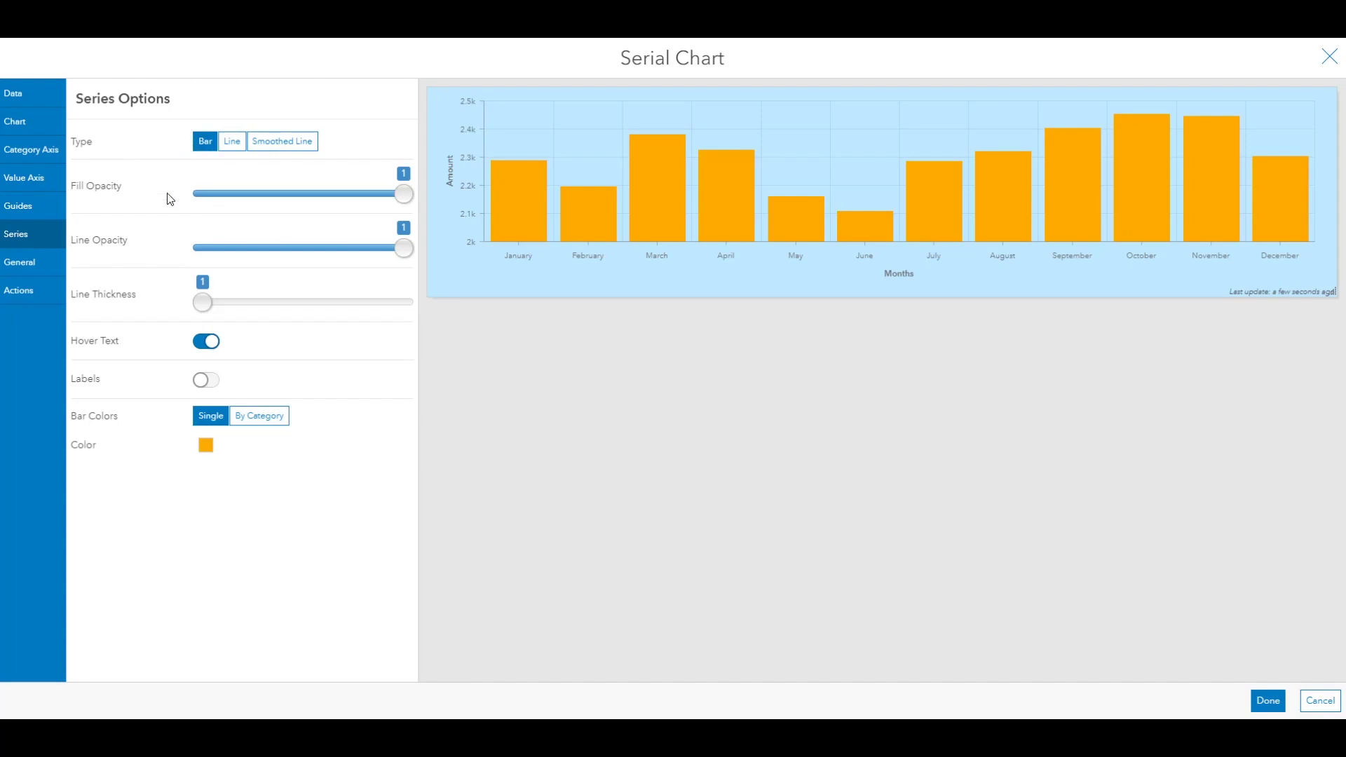
left_click(35, 265)
left_click(209, 313)
left_click(197, 326)
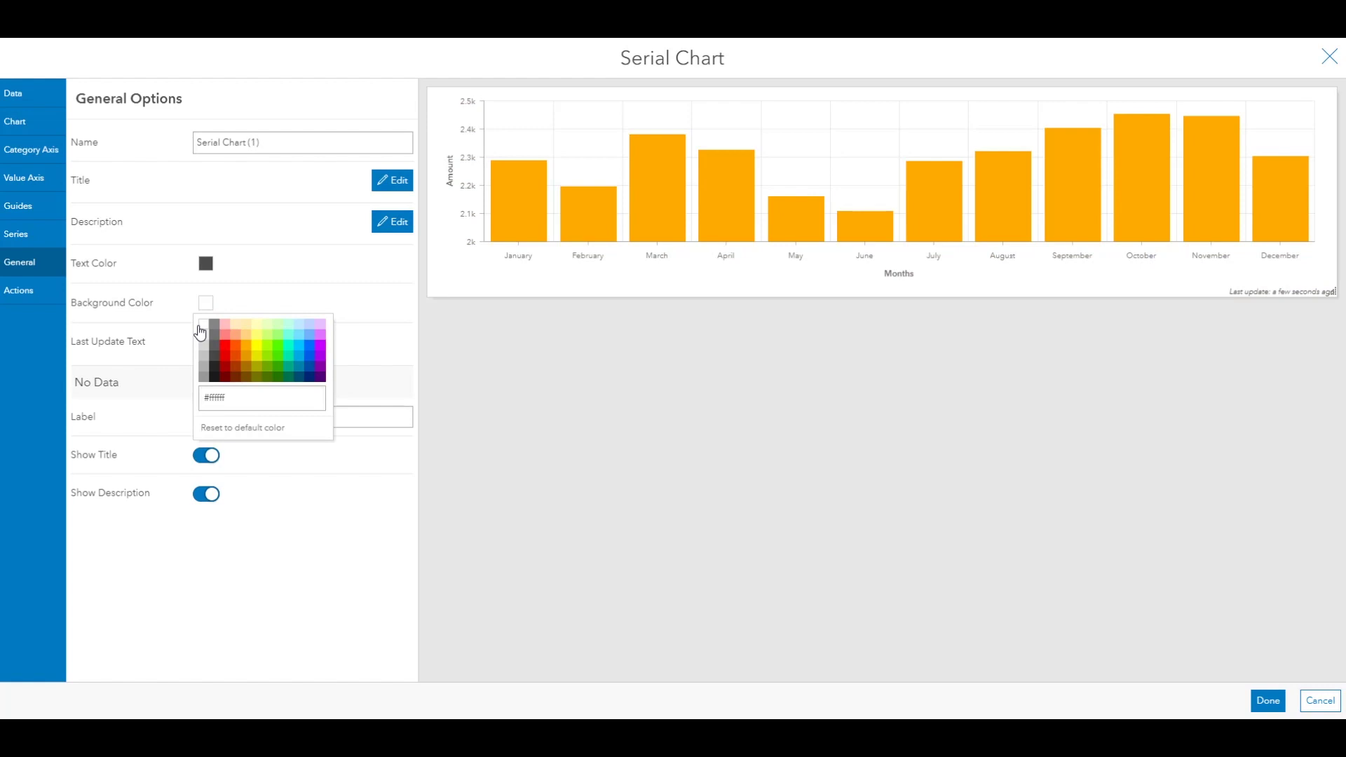
Colour the bars light blue (#bee8ff), keep the Bar type, and add the chart.
left_click(27, 232)
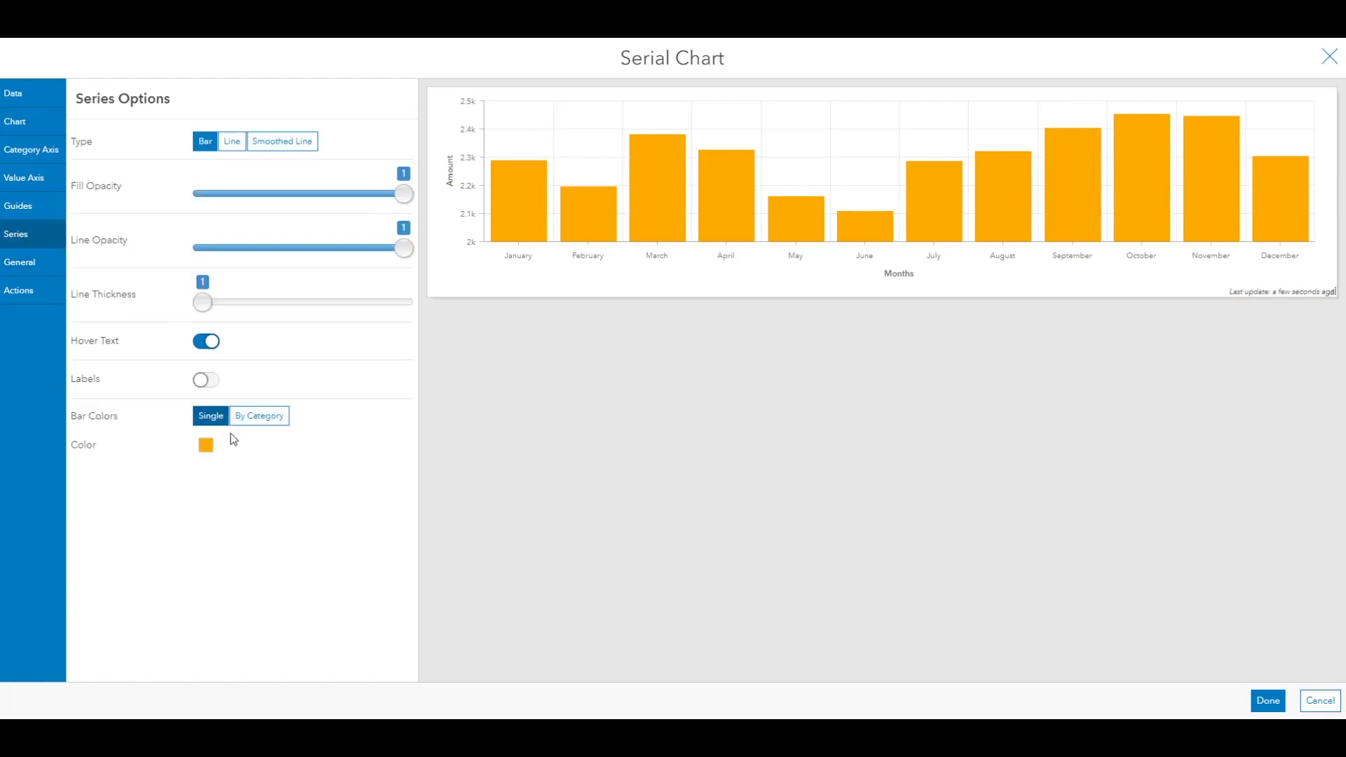
left_click(206, 445)
left_click(299, 466)
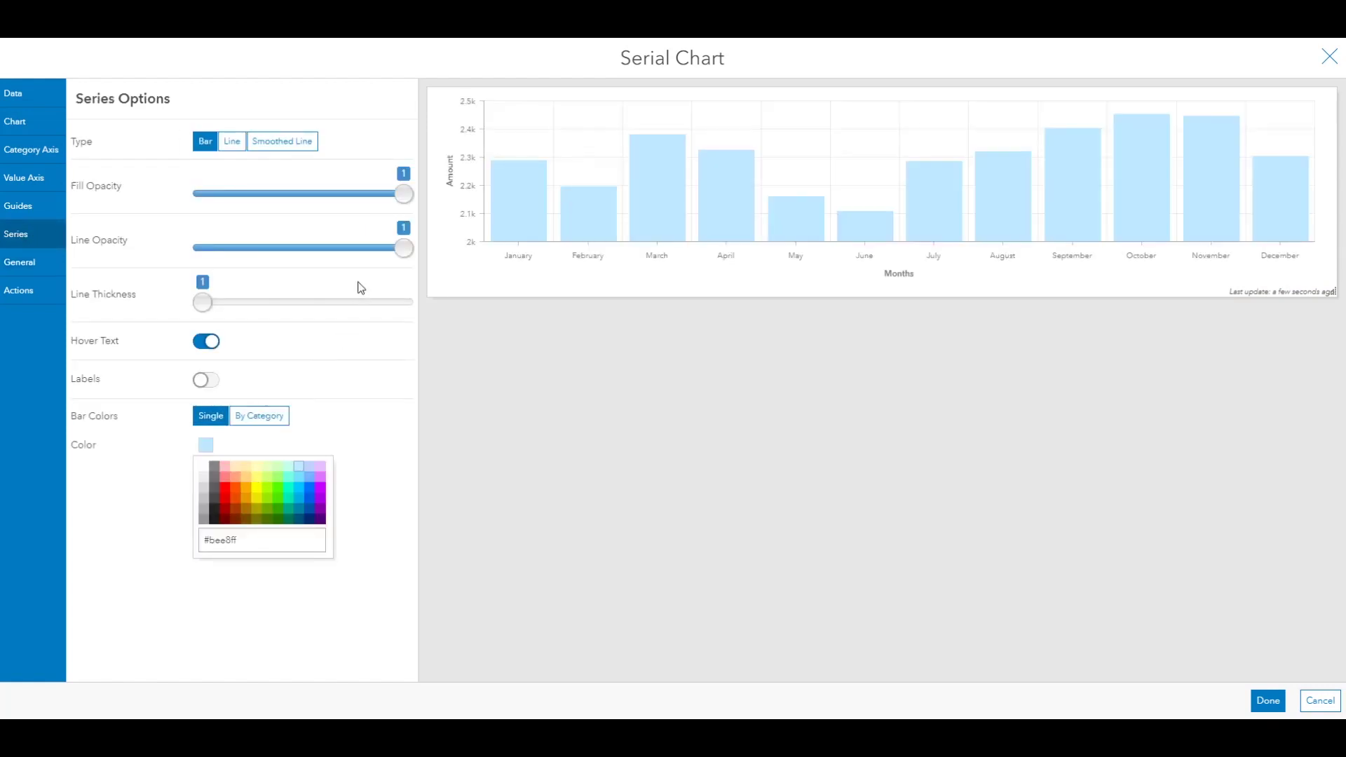
left_click(230, 142)
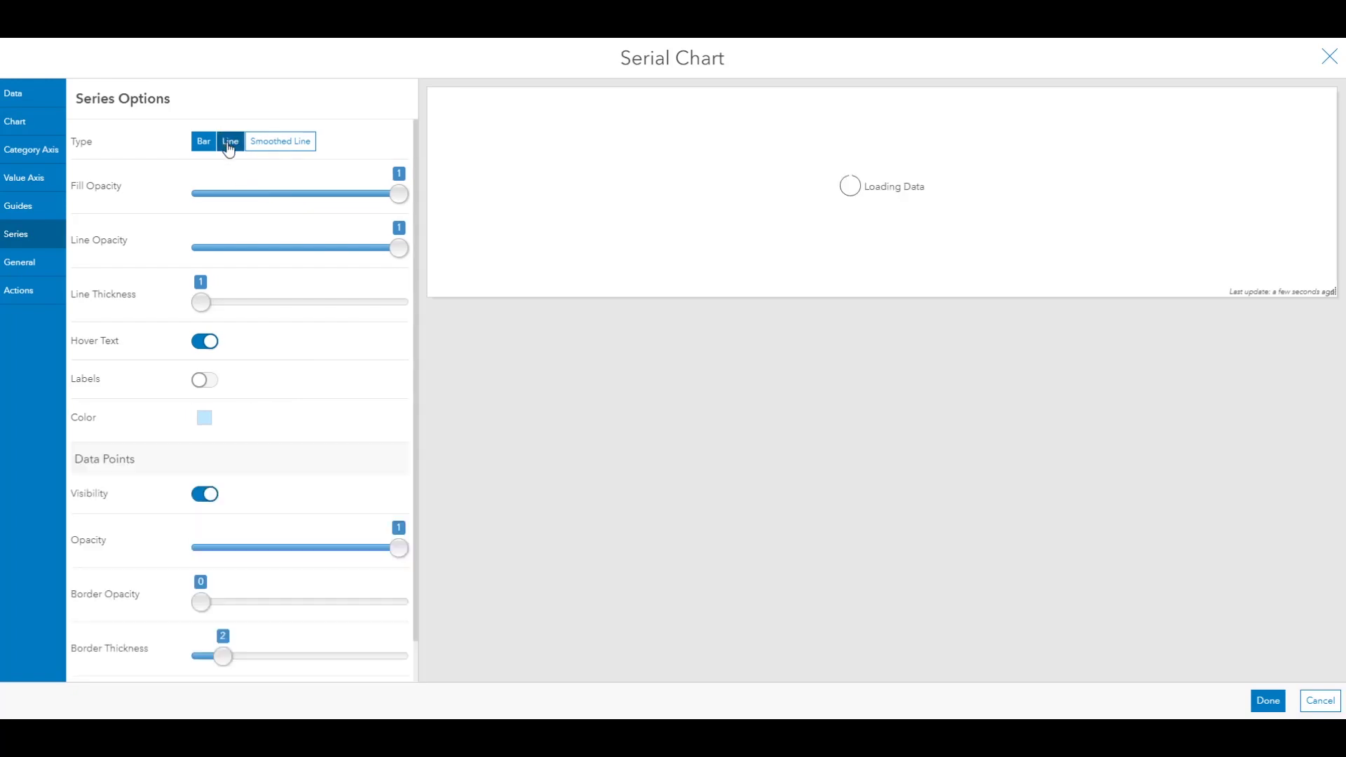
left_click(312, 142)
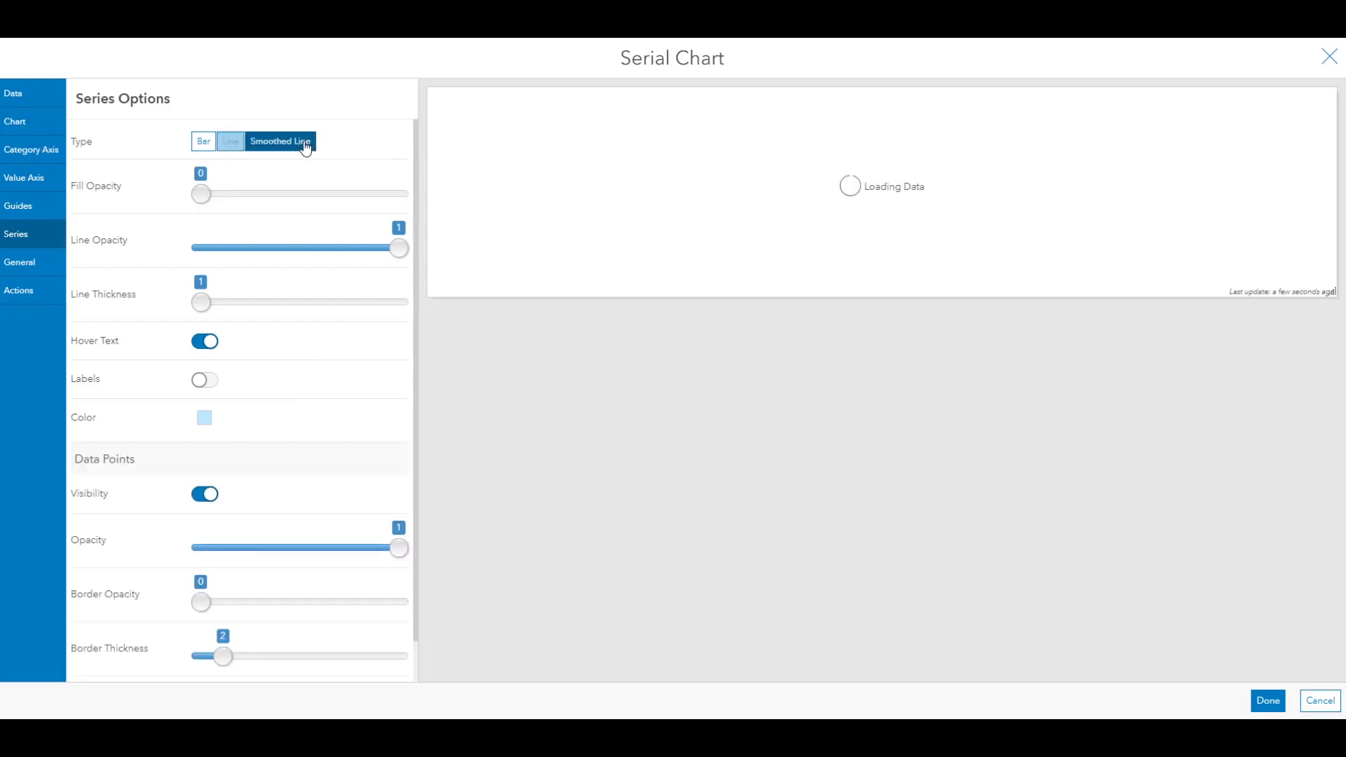
left_click(204, 142)
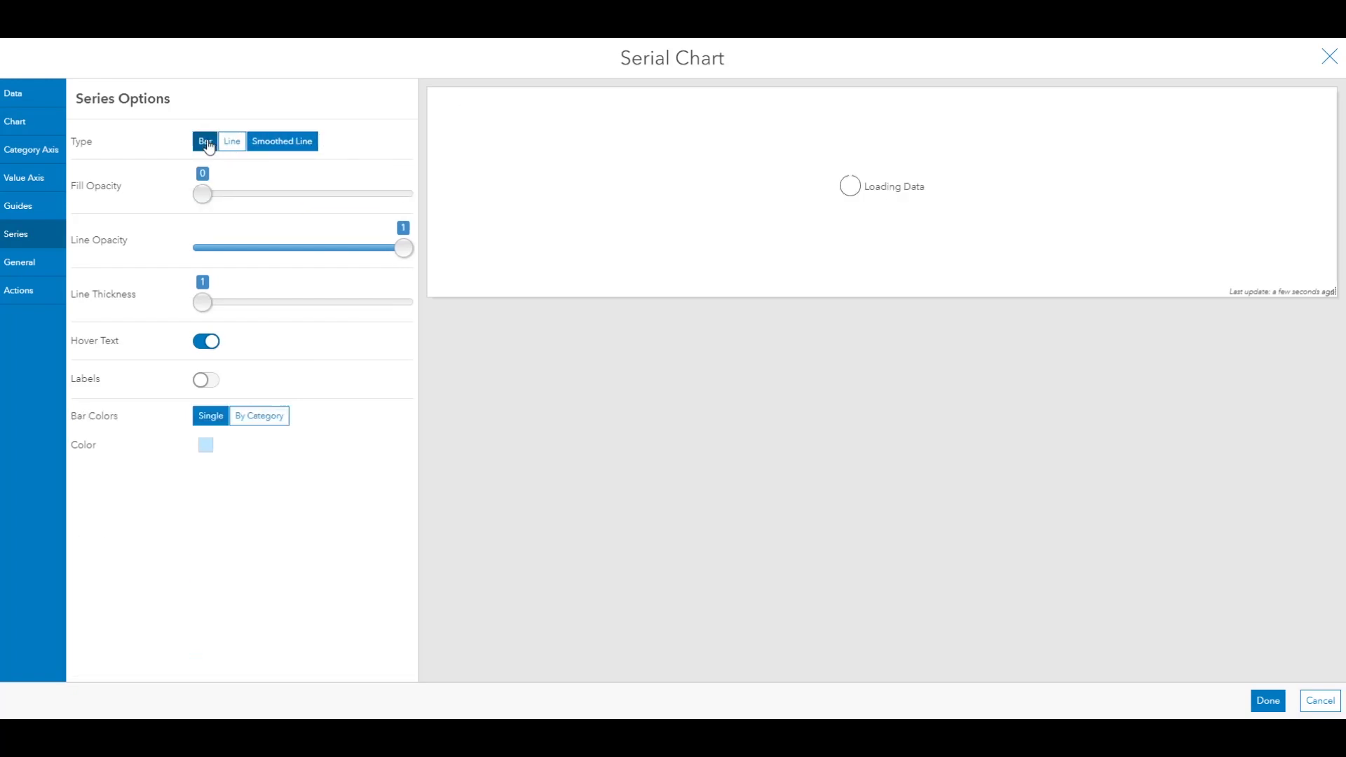
left_click(23, 209)
left_click(14, 97)
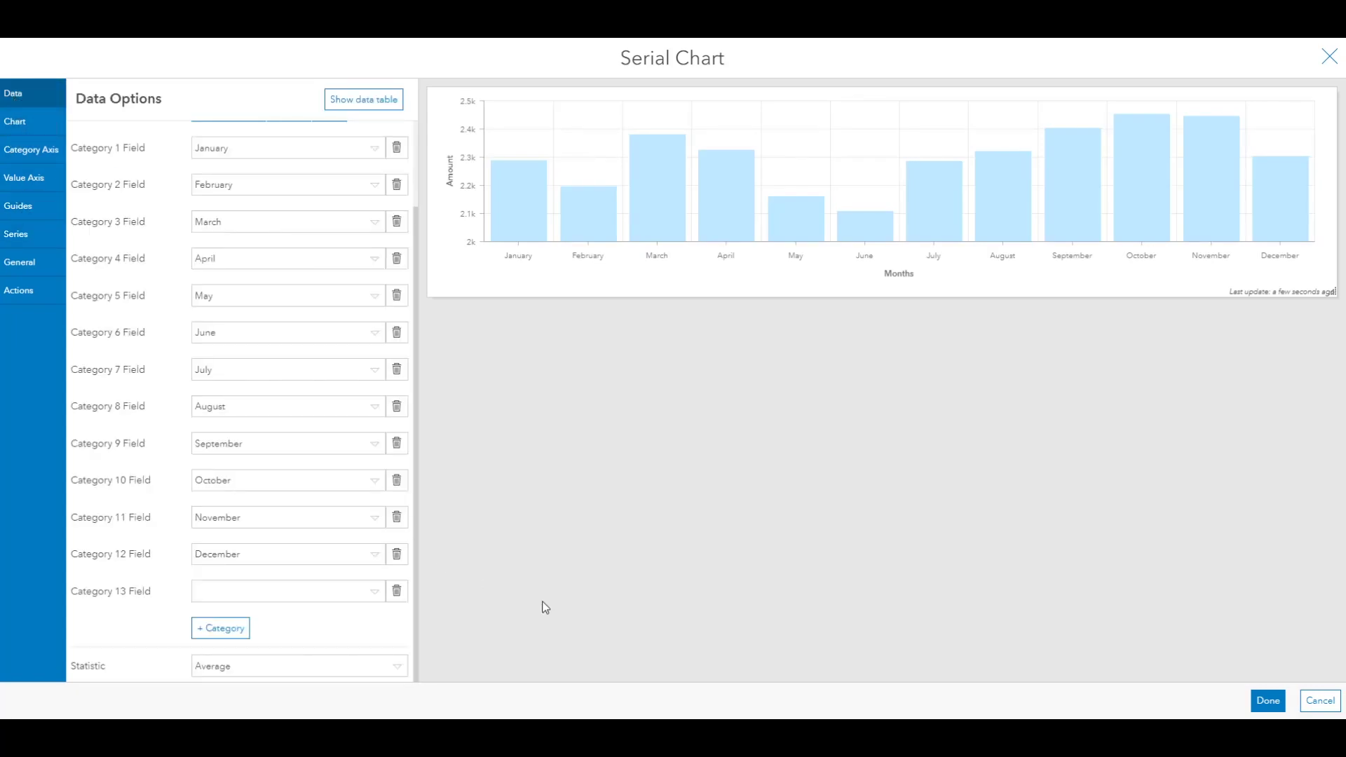
left_click(1266, 698)
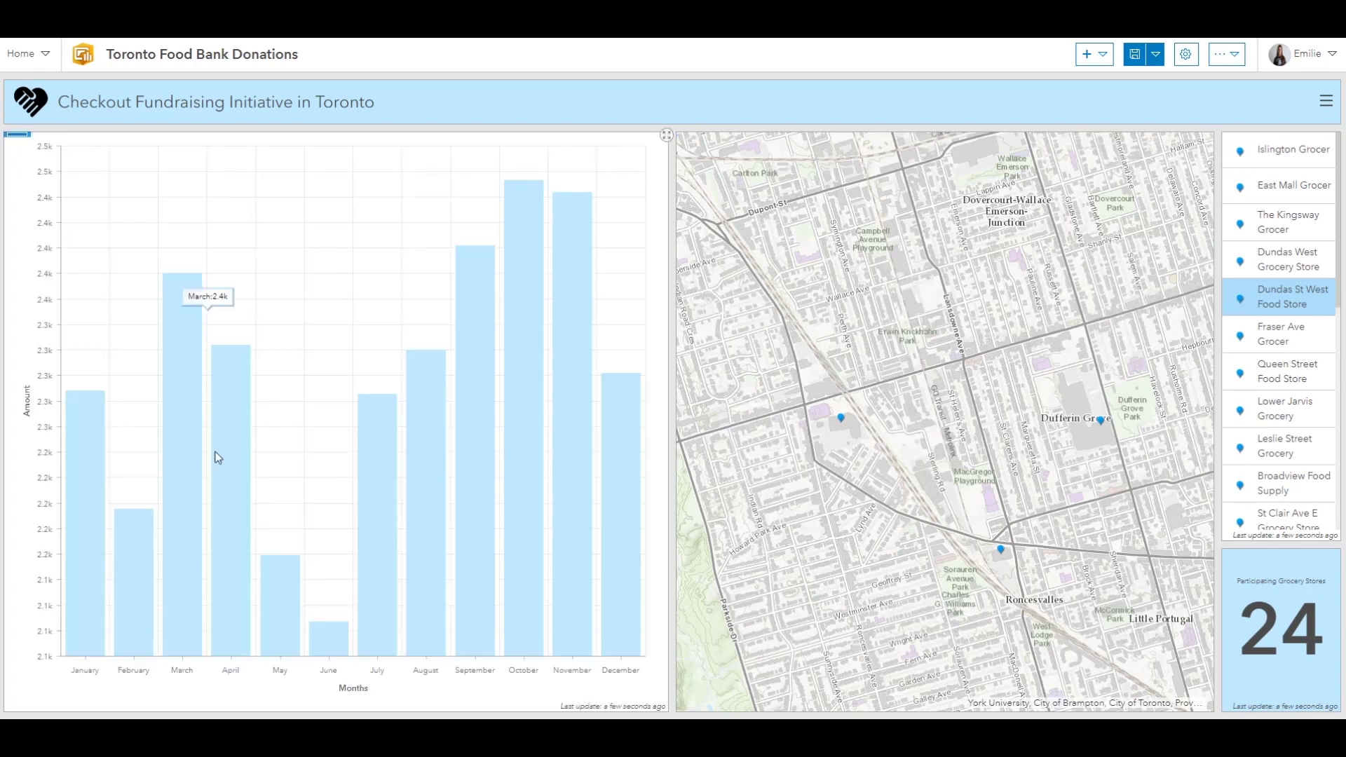
Add a Details panel based on the Grocery Store layer and place it.
left_click(1106, 60)
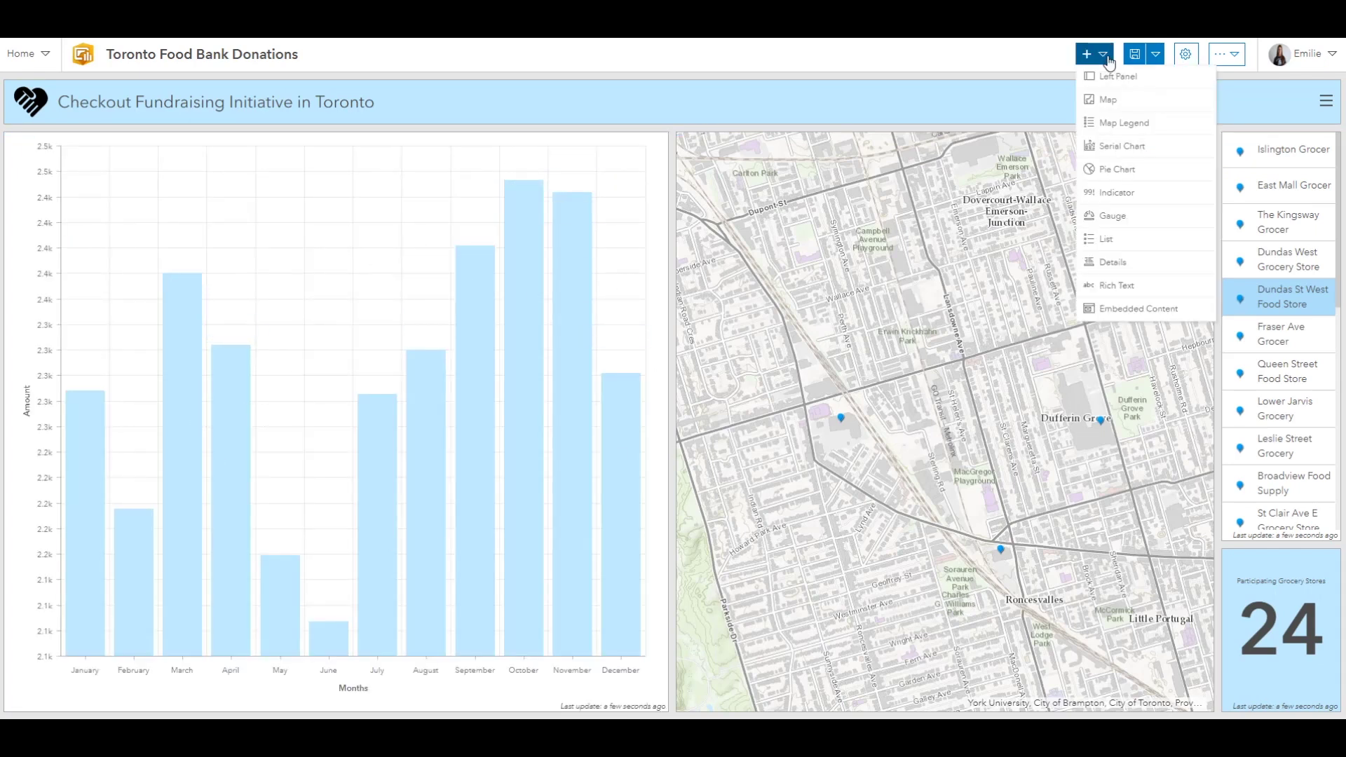
left_click(1133, 273)
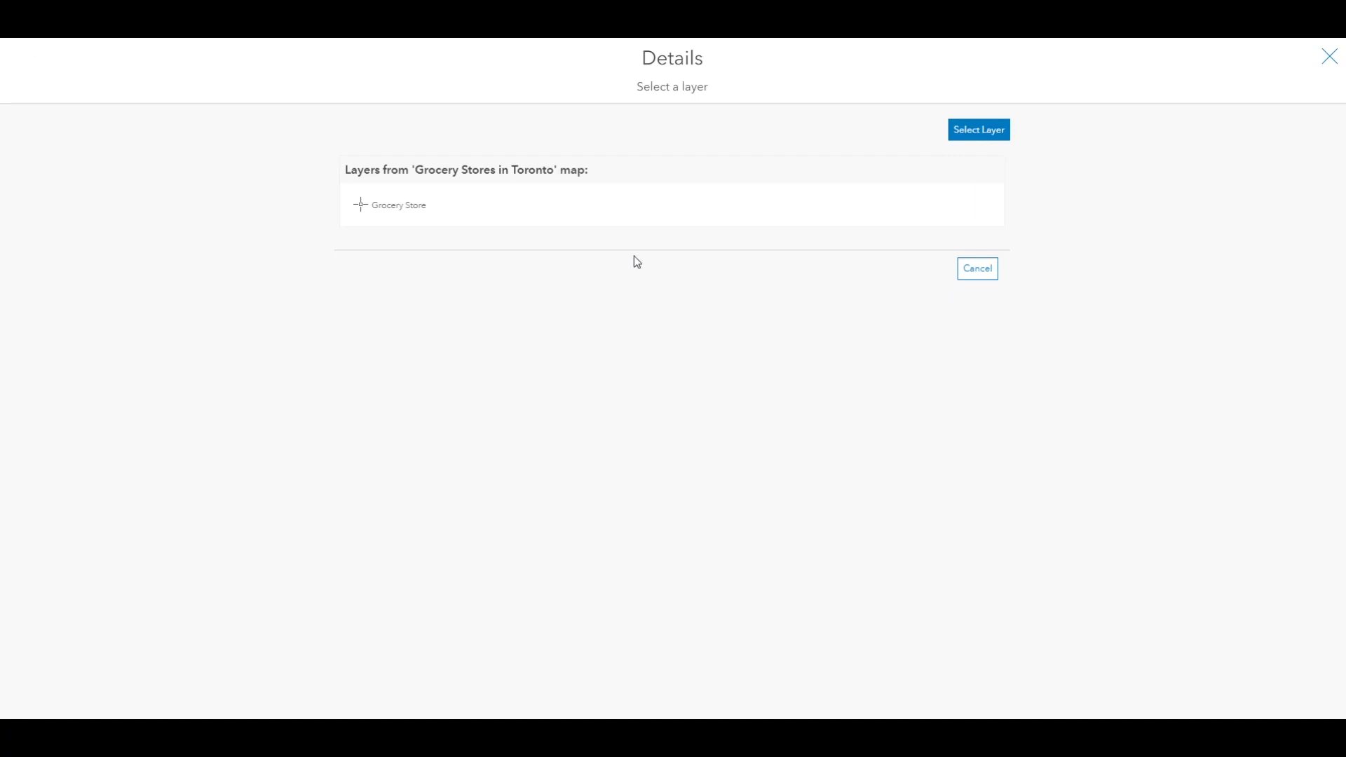
left_click(398, 219)
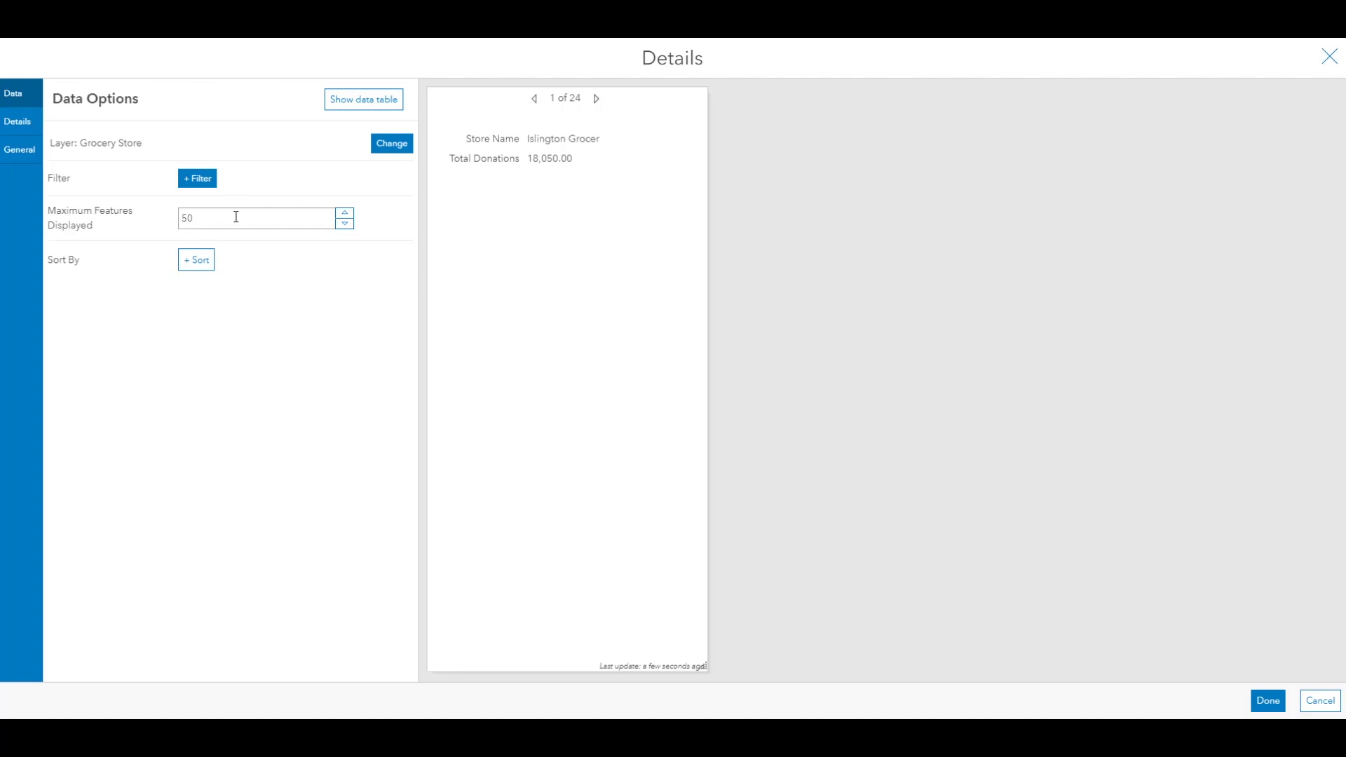
left_click(1266, 700)
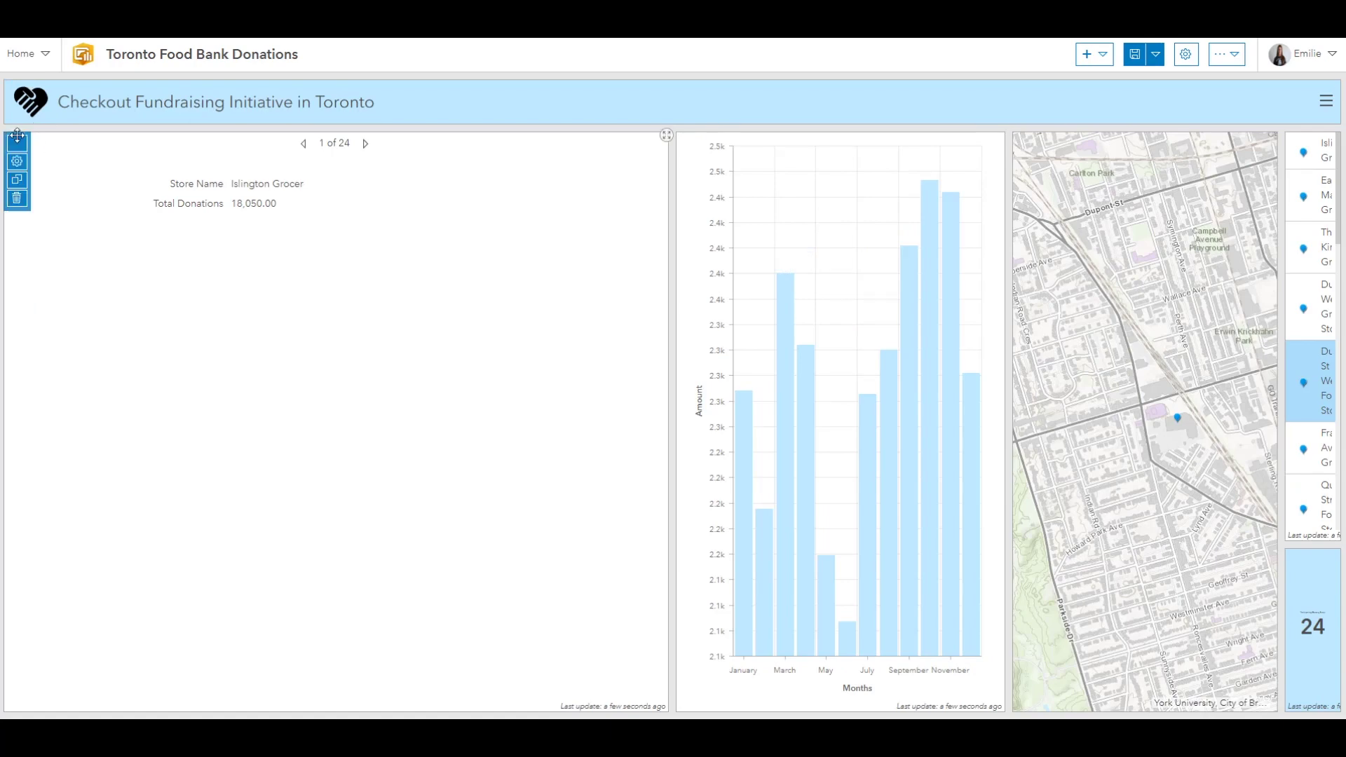
Move the details panel into a shorter bottom strip and narrow the chart to widen the map.
left_click_drag(15, 140, 670, 545)
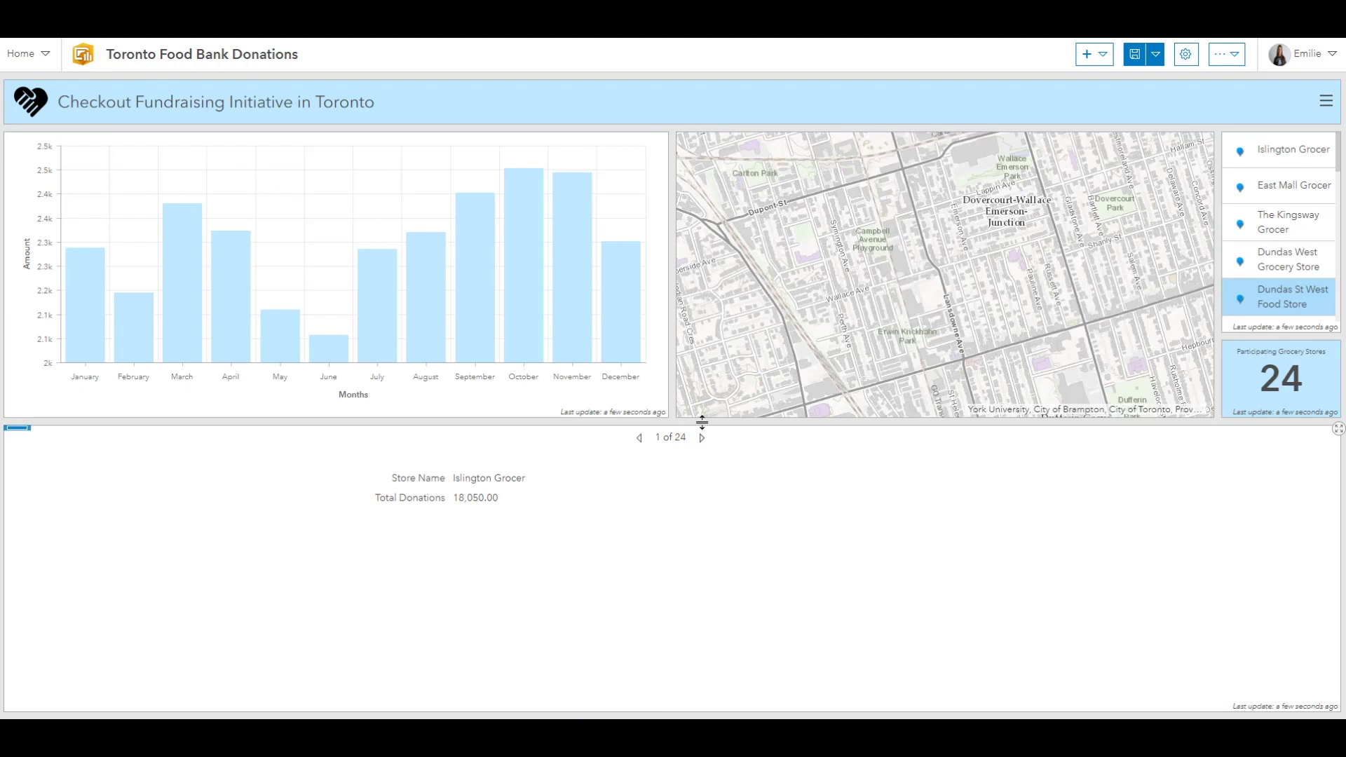
left_click_drag(701, 421, 698, 602)
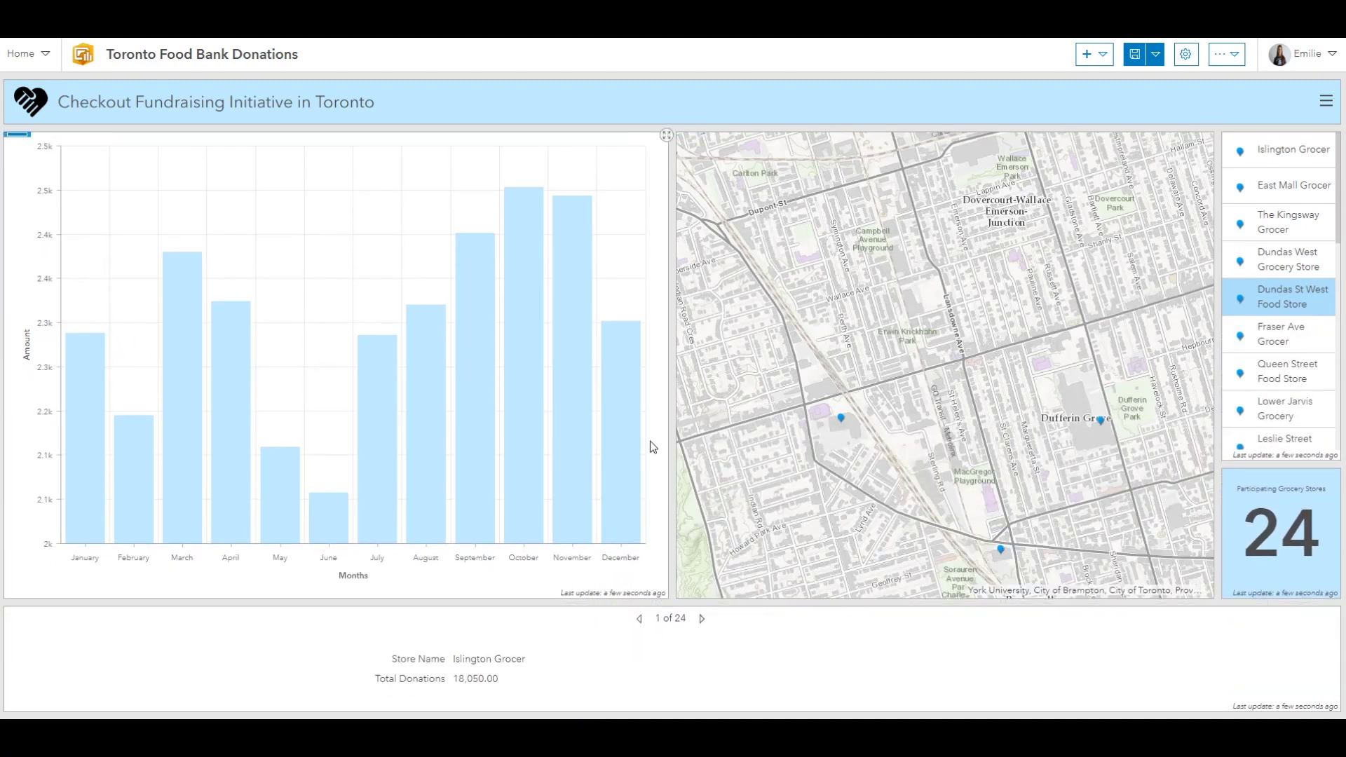
left_click_drag(671, 442, 591, 445)
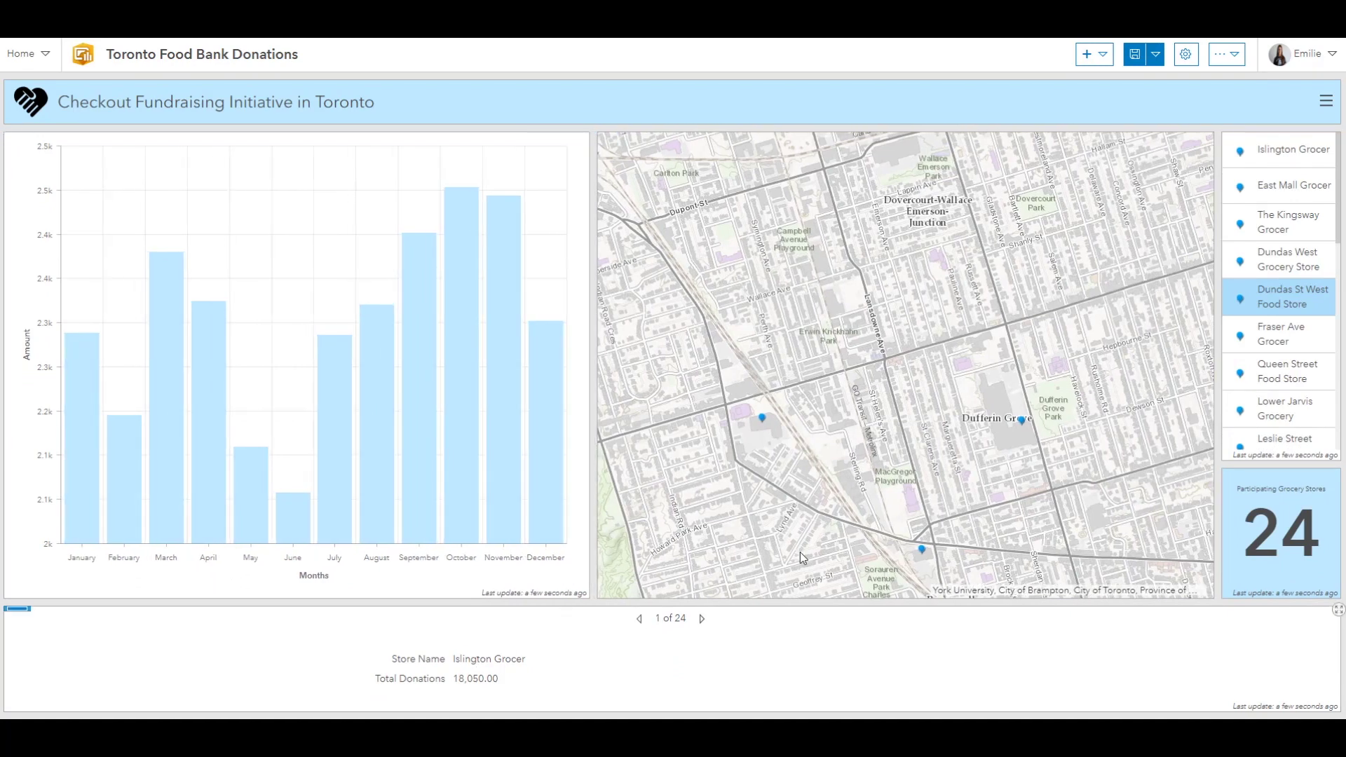
Widen the store list, then test it by selecting East Mall Grocer and Fraser Ave Grocer.
left_click_drag(1217, 235, 1130, 234)
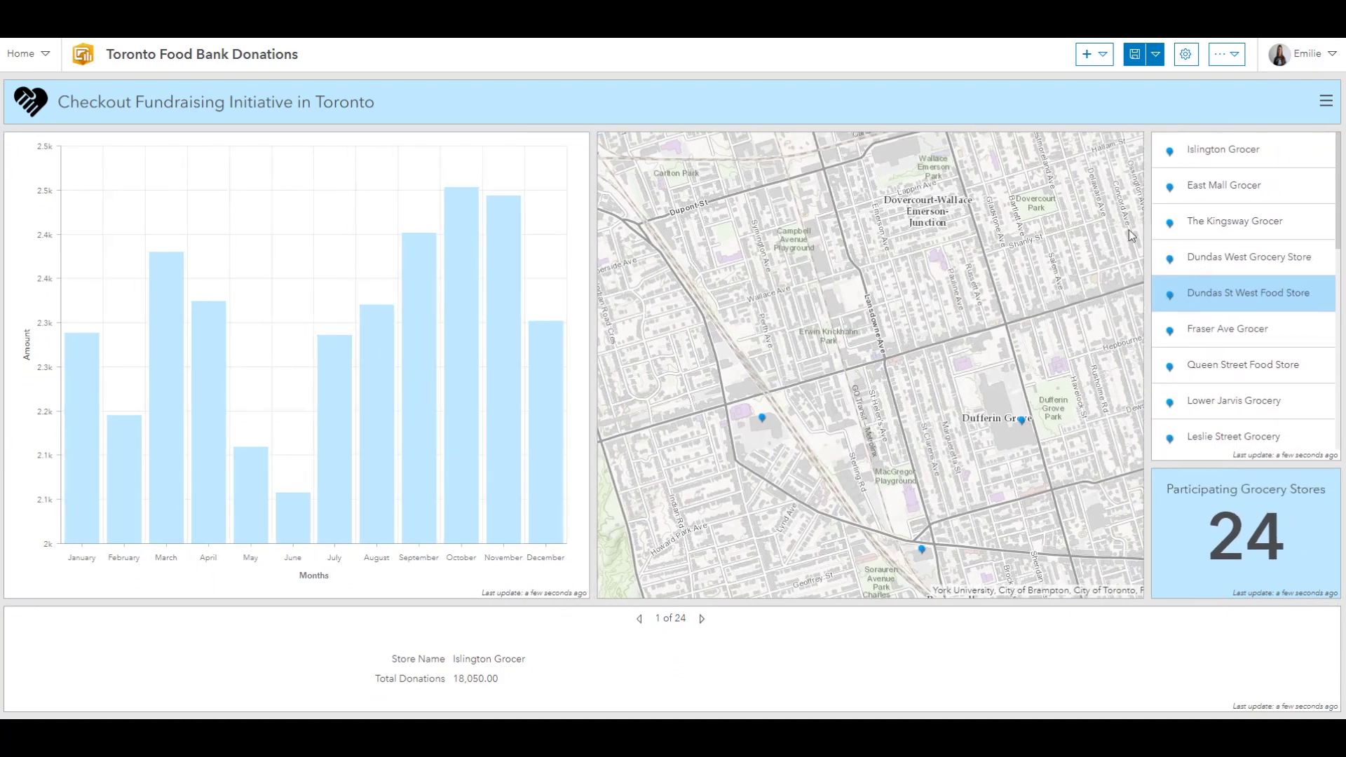
left_click(1242, 200)
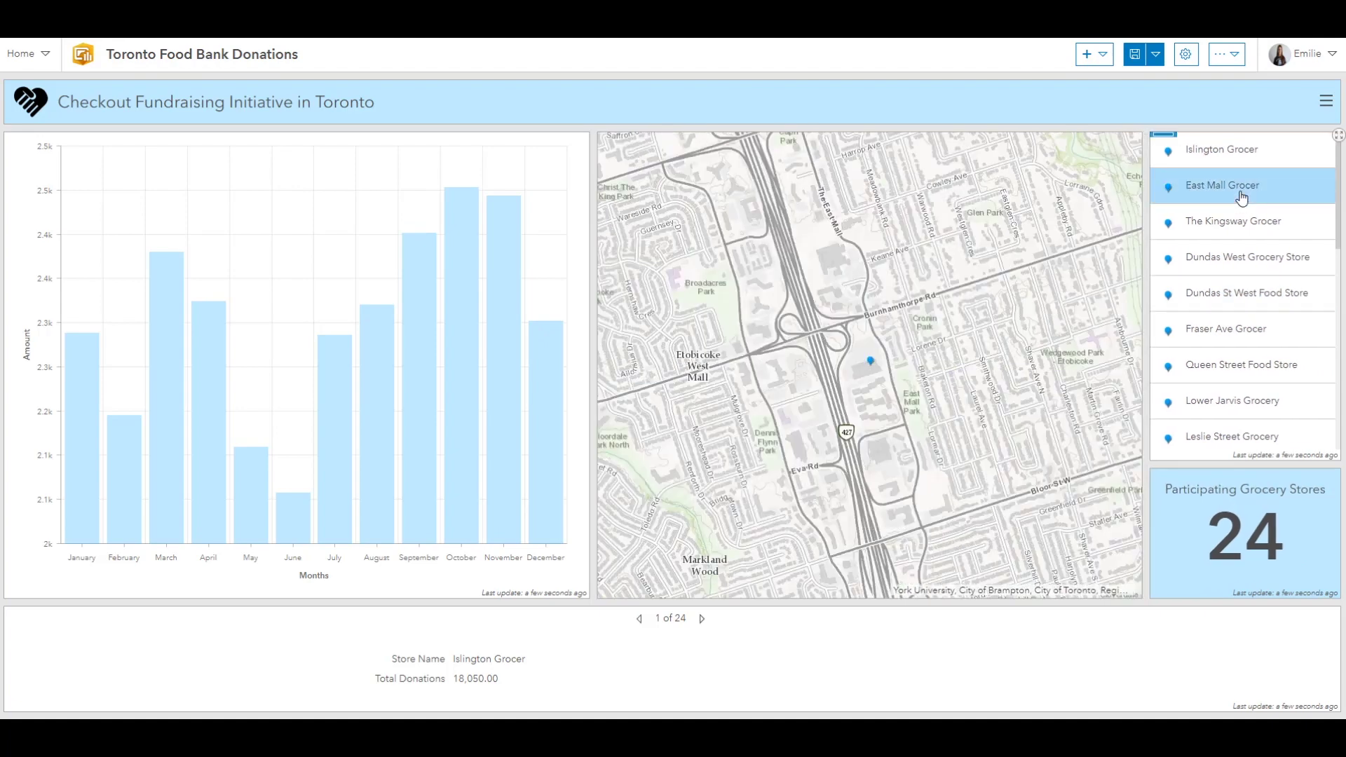
left_click(1249, 328)
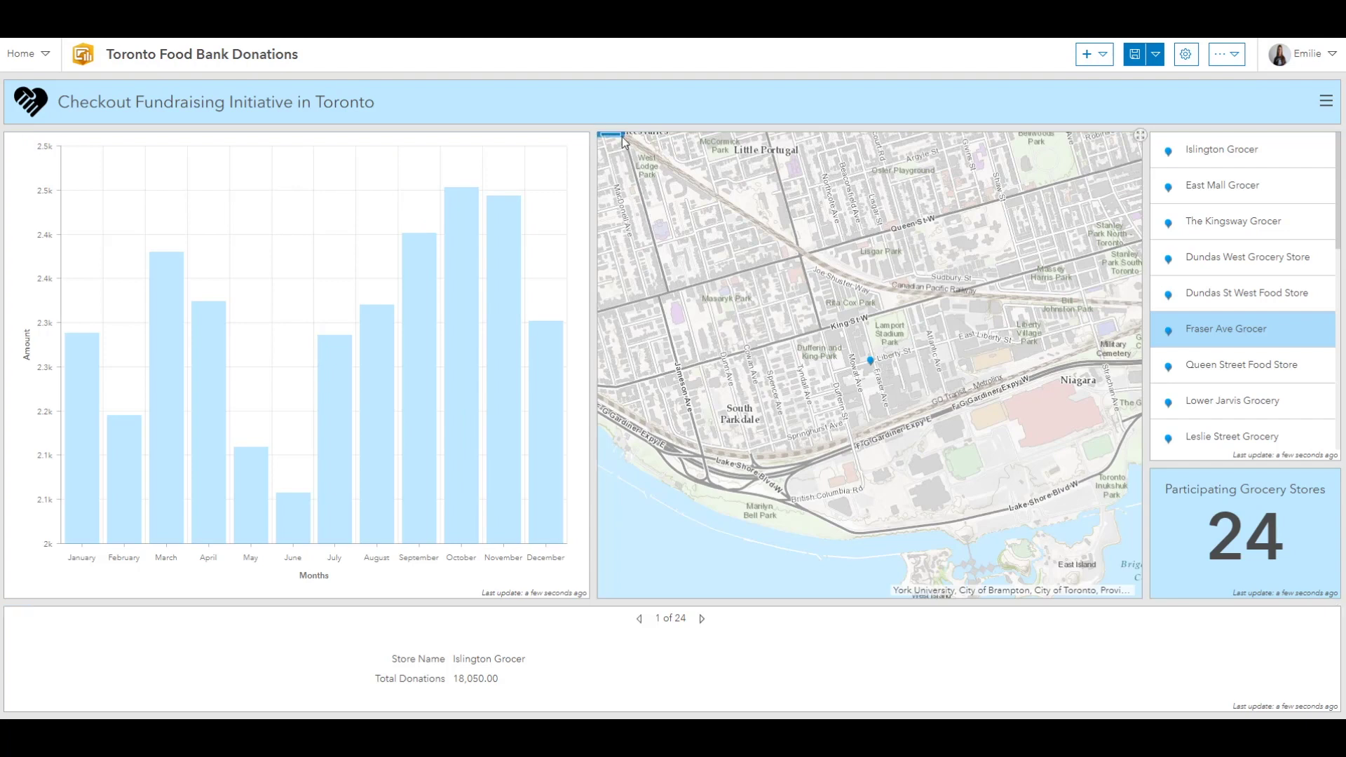
Add the donations Serial Chart and Details panel as targets of the map's extent-change action.
mouse_move(615, 139)
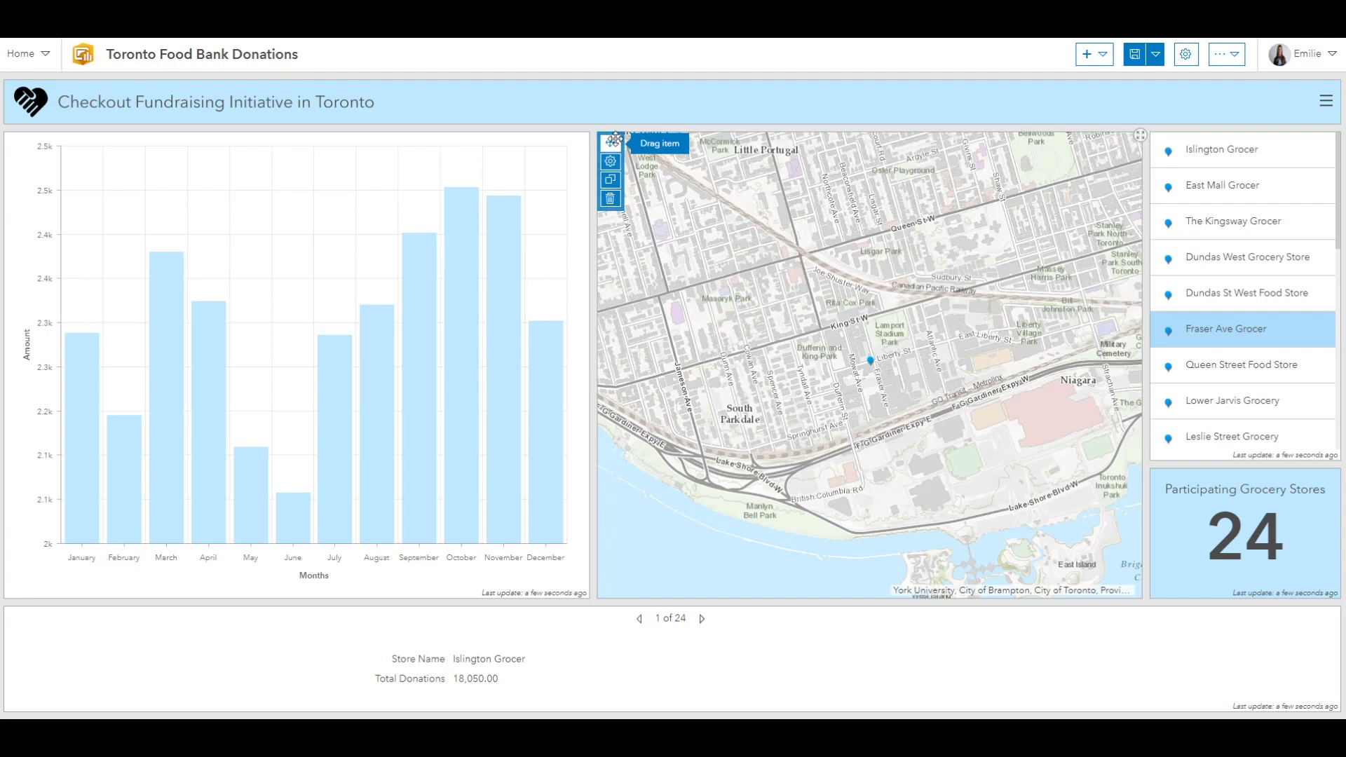
left_click(611, 162)
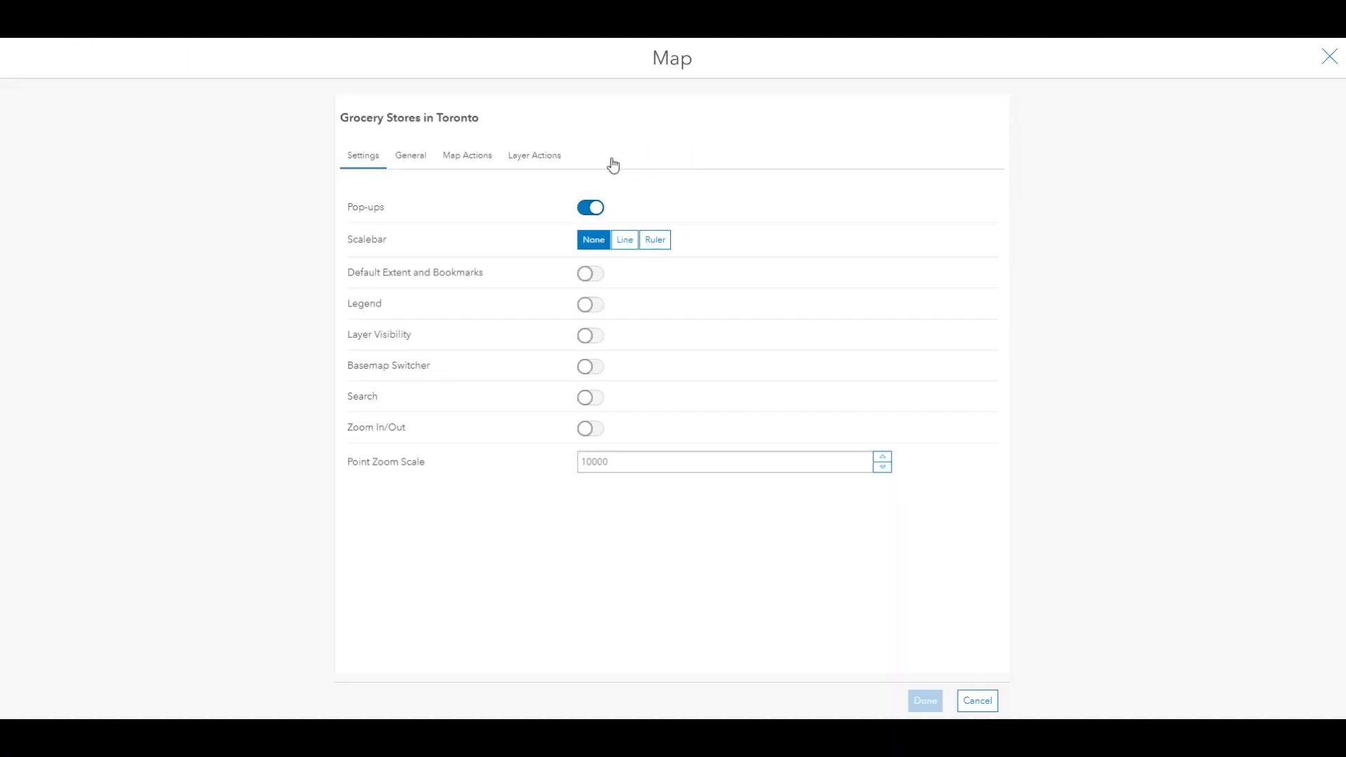
left_click(480, 163)
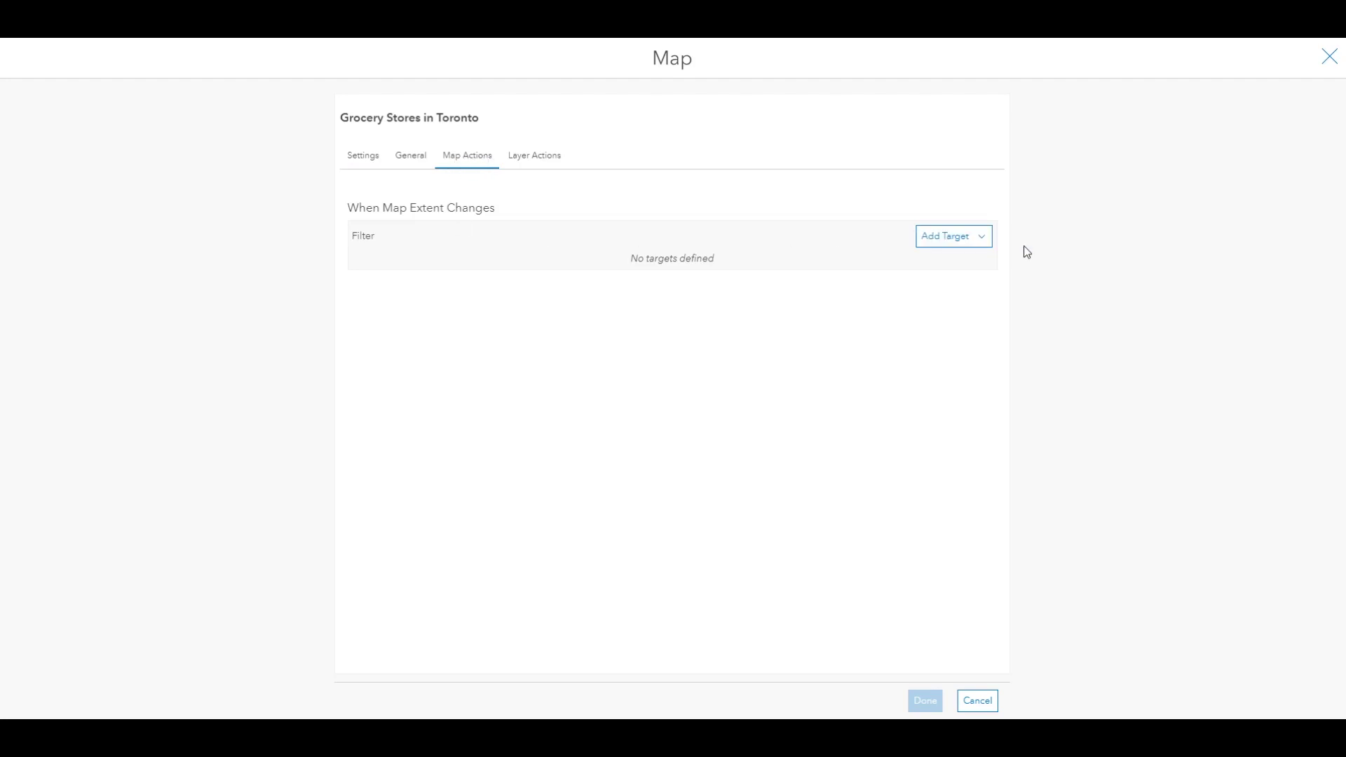
left_click(552, 160)
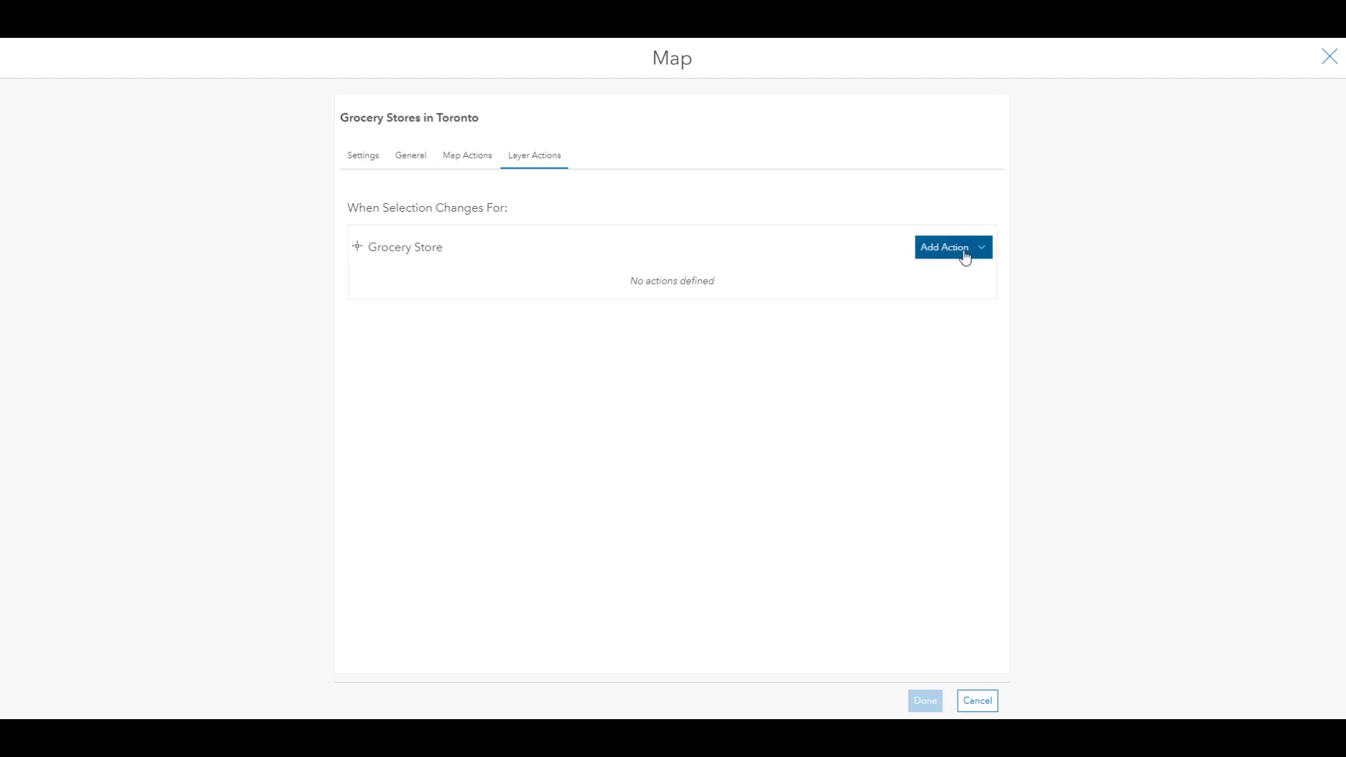
left_click(471, 158)
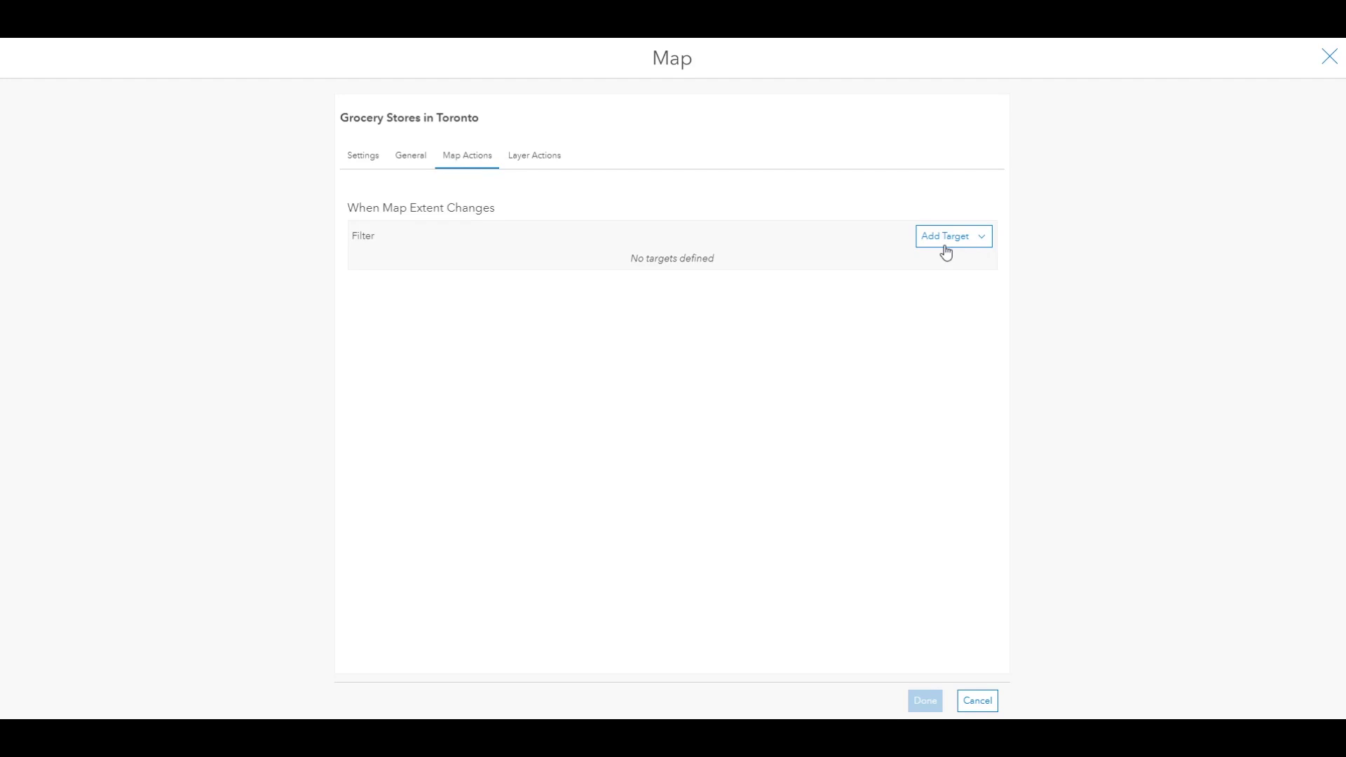
left_click(945, 238)
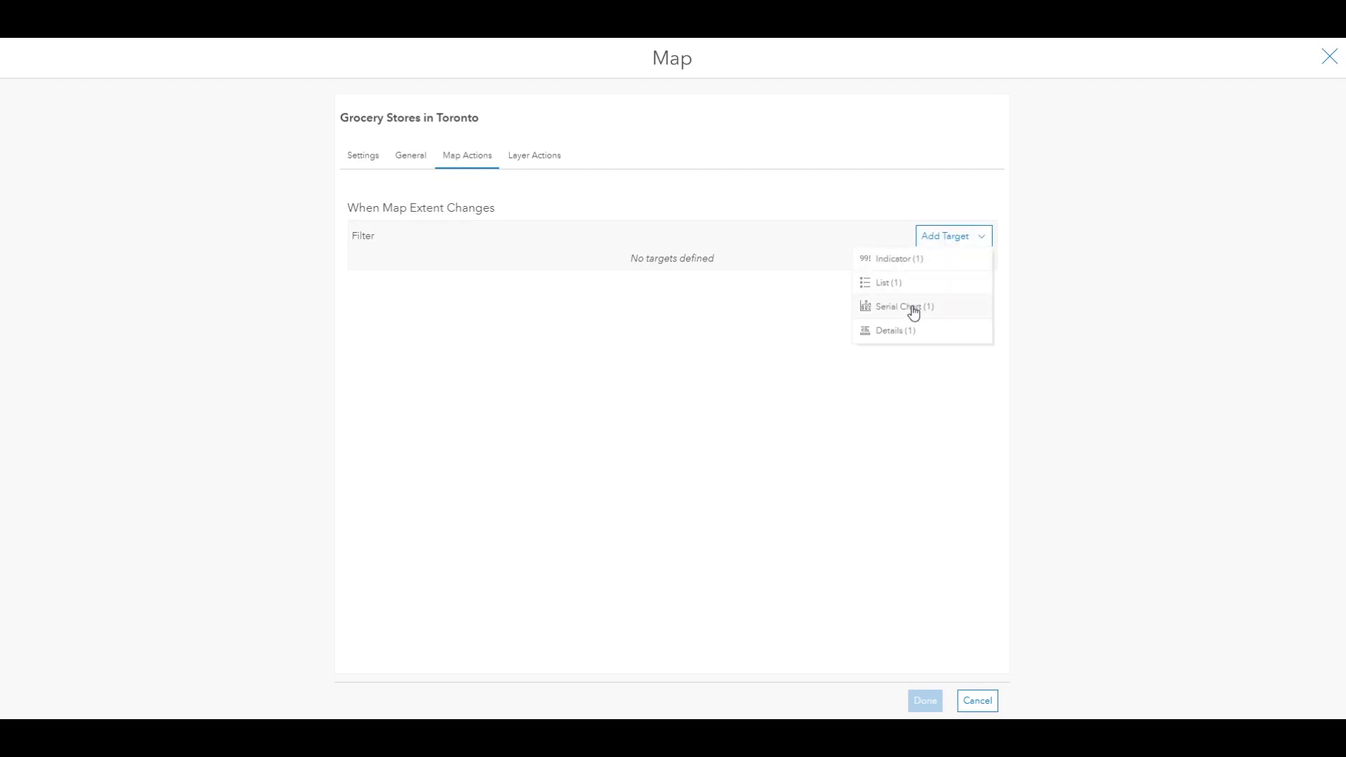
left_click(913, 309)
left_click(967, 240)
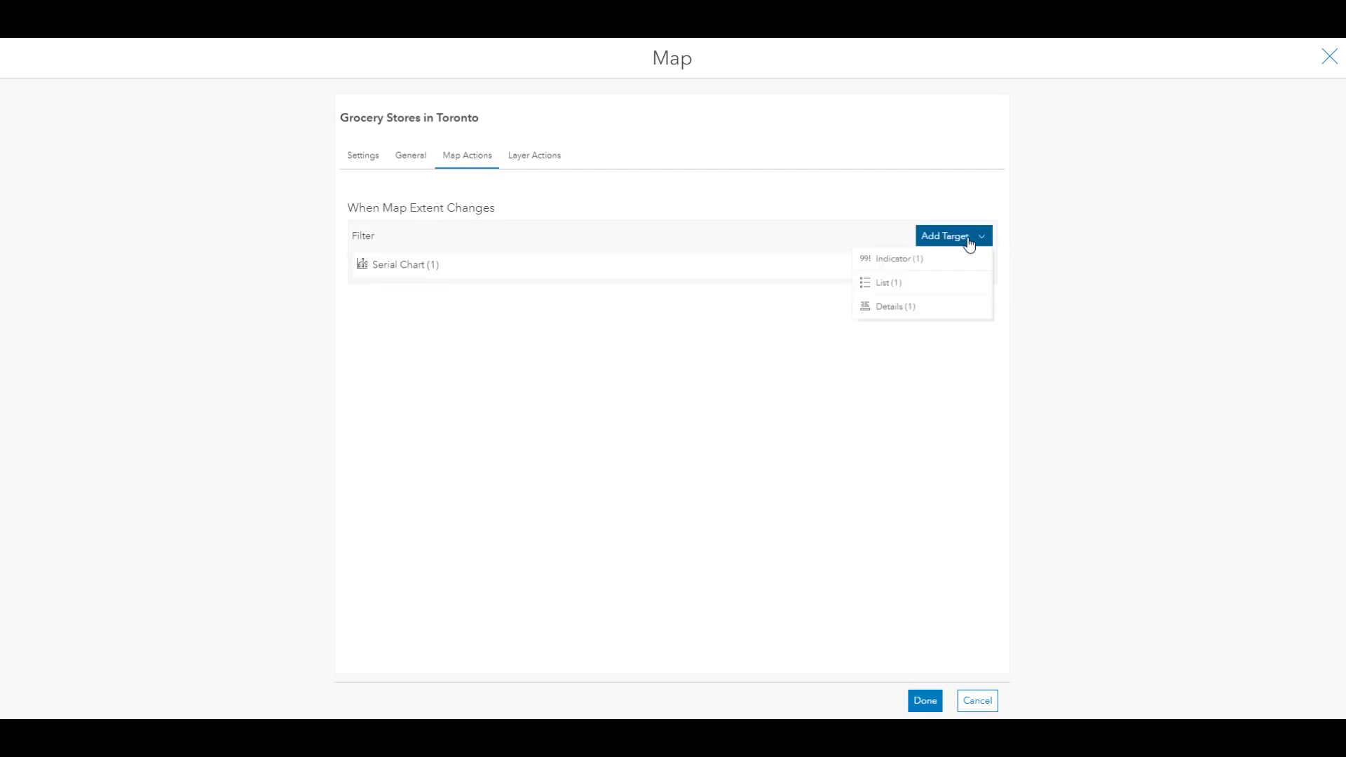
left_click(896, 312)
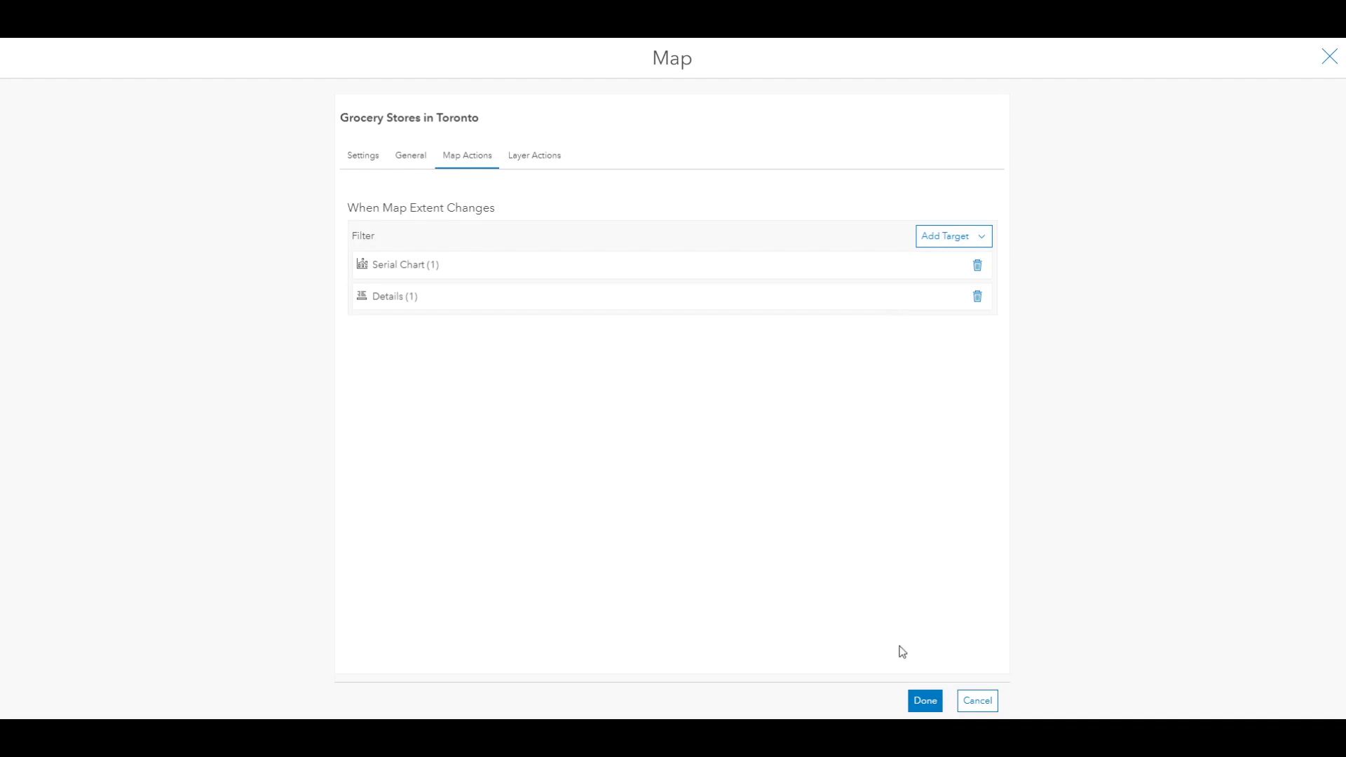
left_click(925, 700)
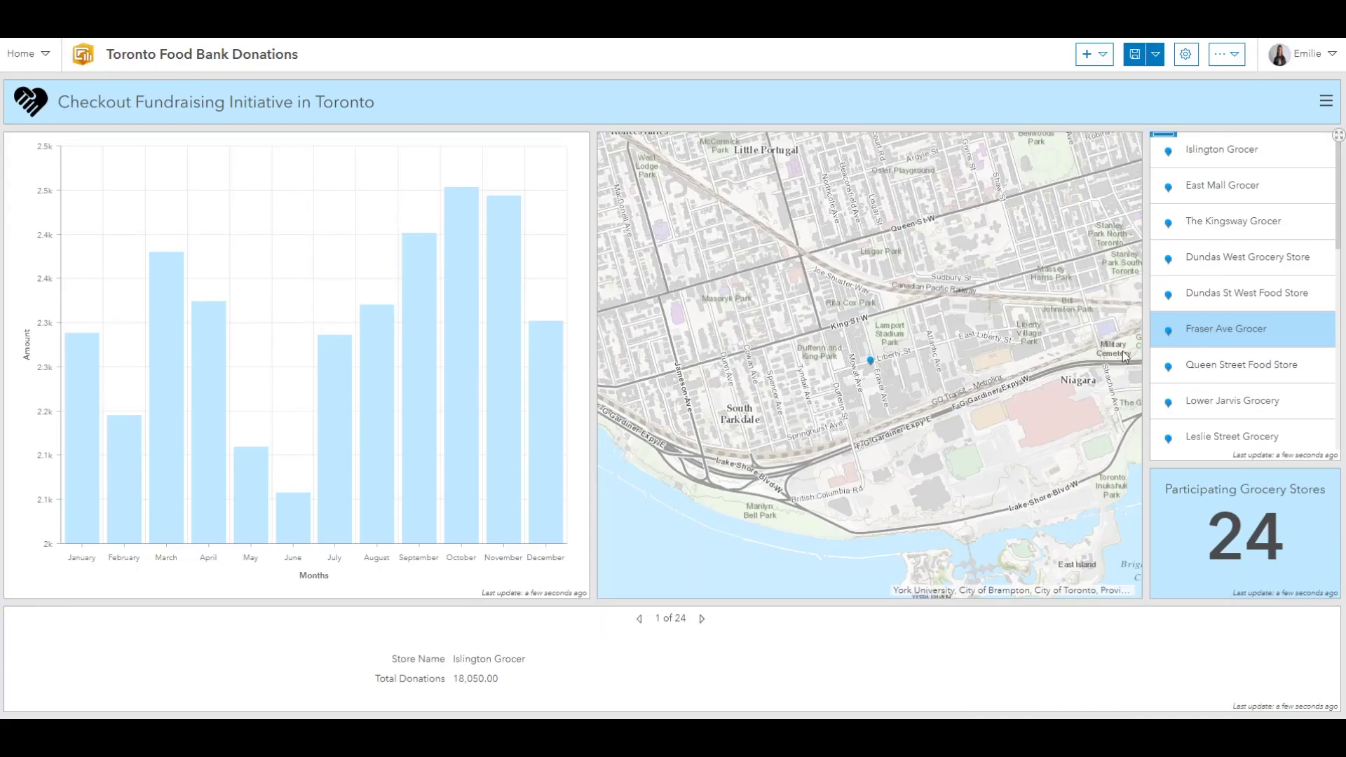
Select Queen Street Food Store and Lower Jarvis Grocery, paging forward through the details.
left_click(1274, 378)
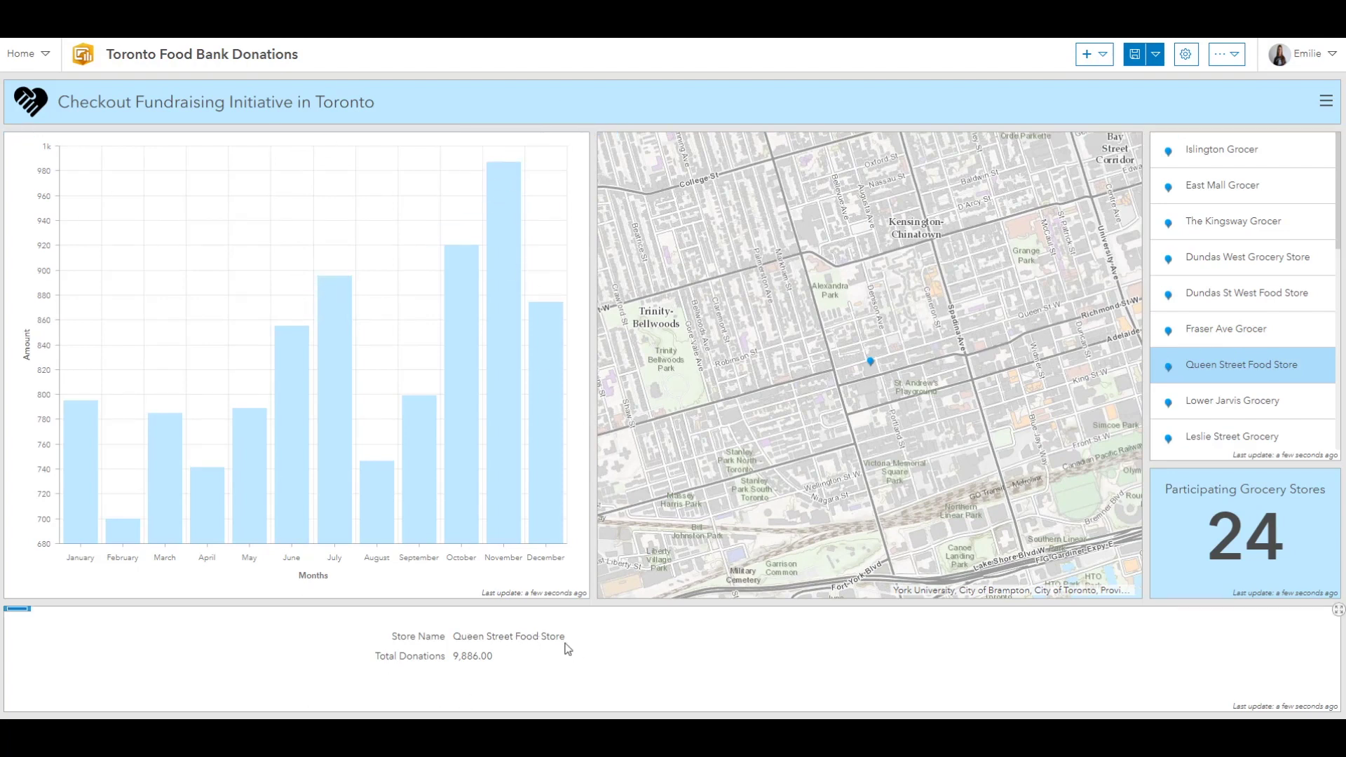
left_click(1263, 408)
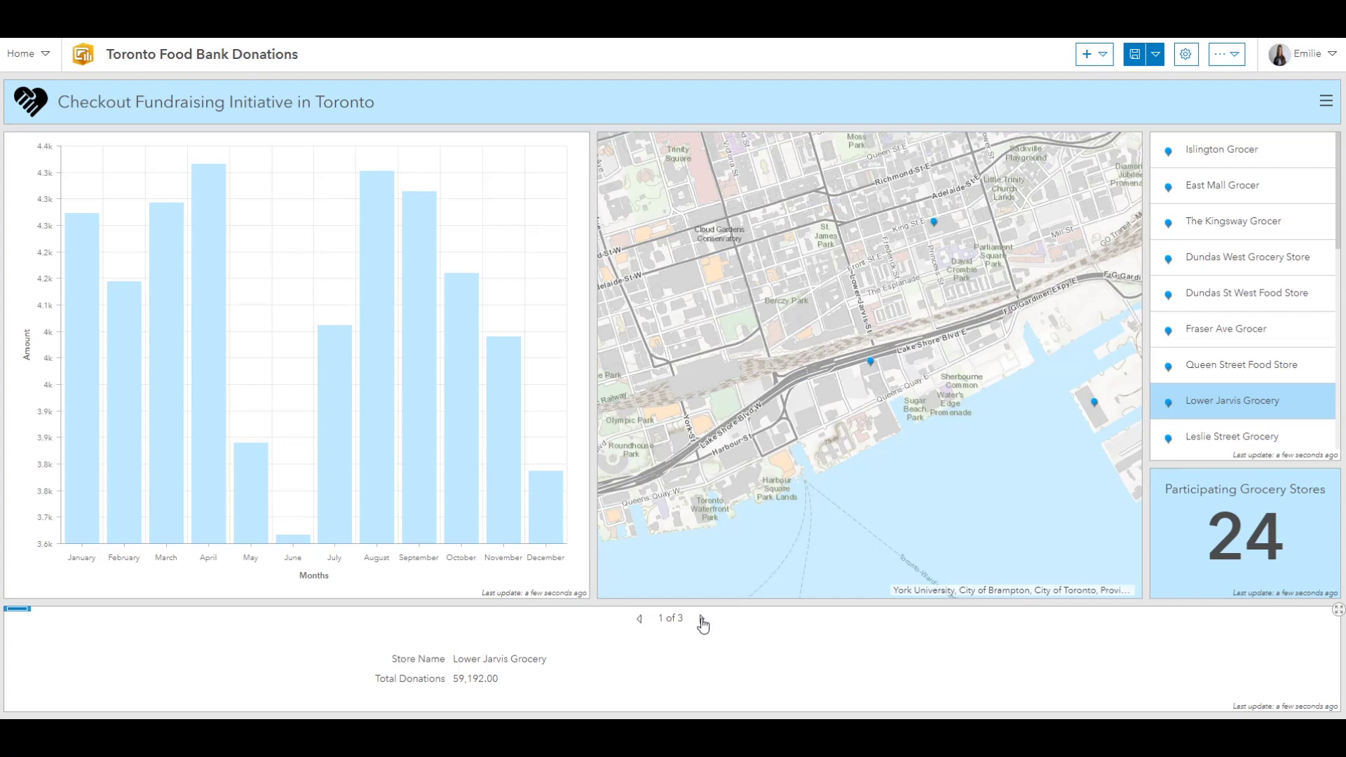
left_click(702, 619)
left_click(702, 619)
Page the details back to Lower Jarvis Grocery, then zoom the map in near King St E.
left_click(641, 620)
left_click(640, 620)
scroll(935, 221, "up", 5)
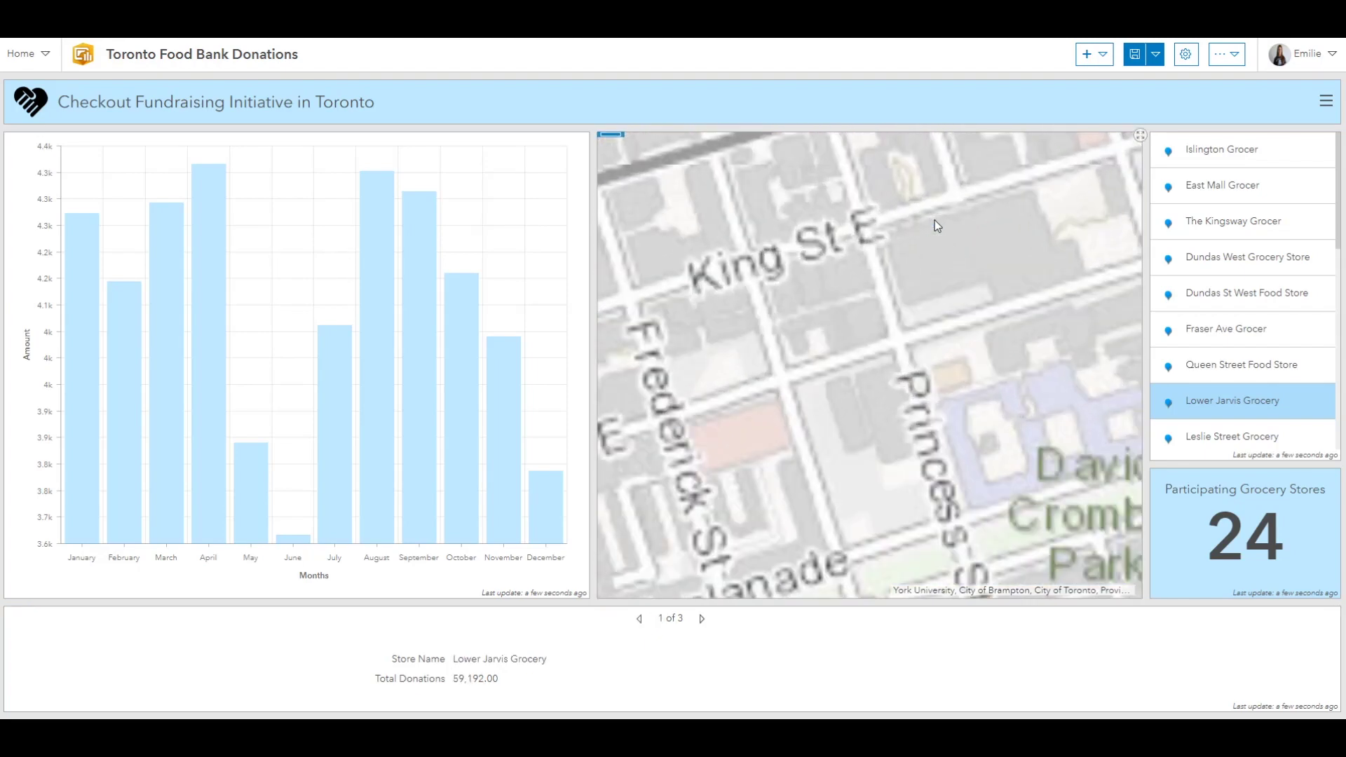
left_click(935, 241)
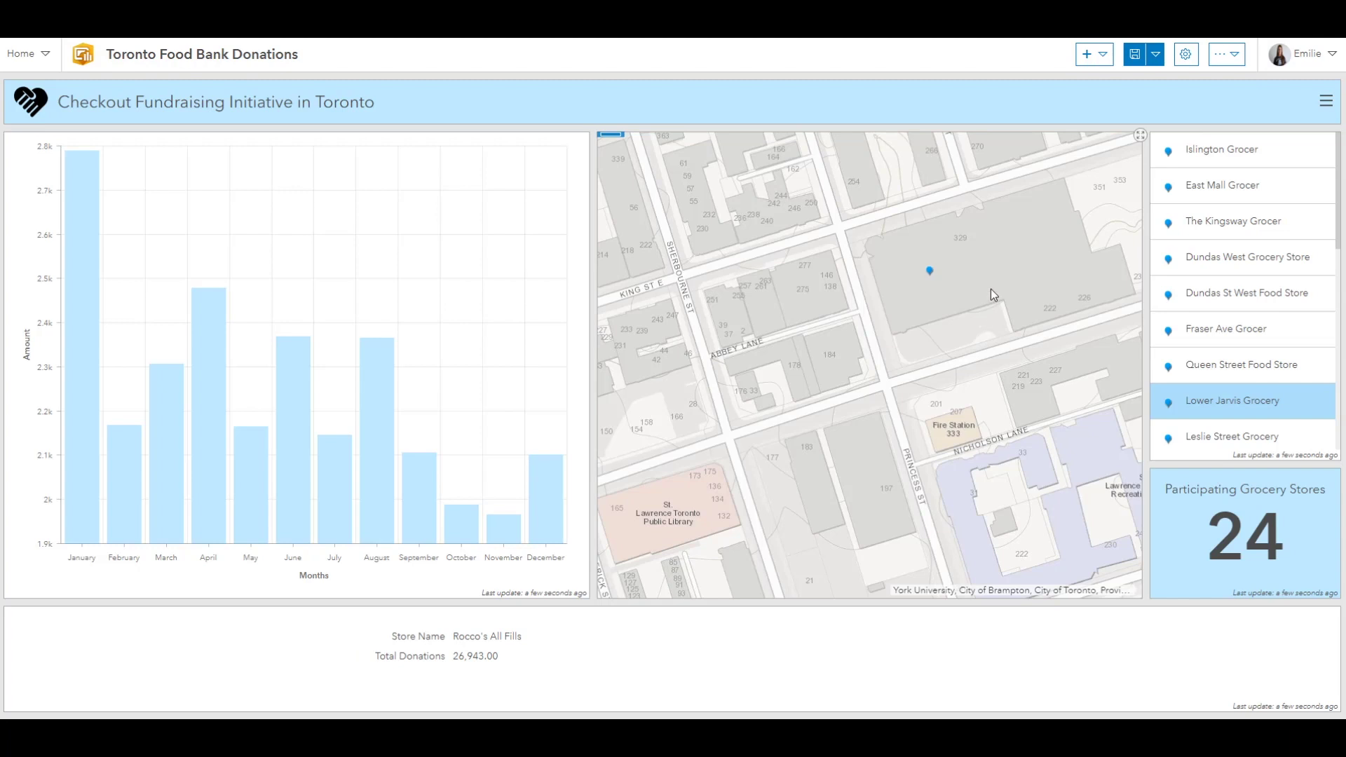
Save the Toronto Food Bank Donations dashboard.
left_click(1135, 56)
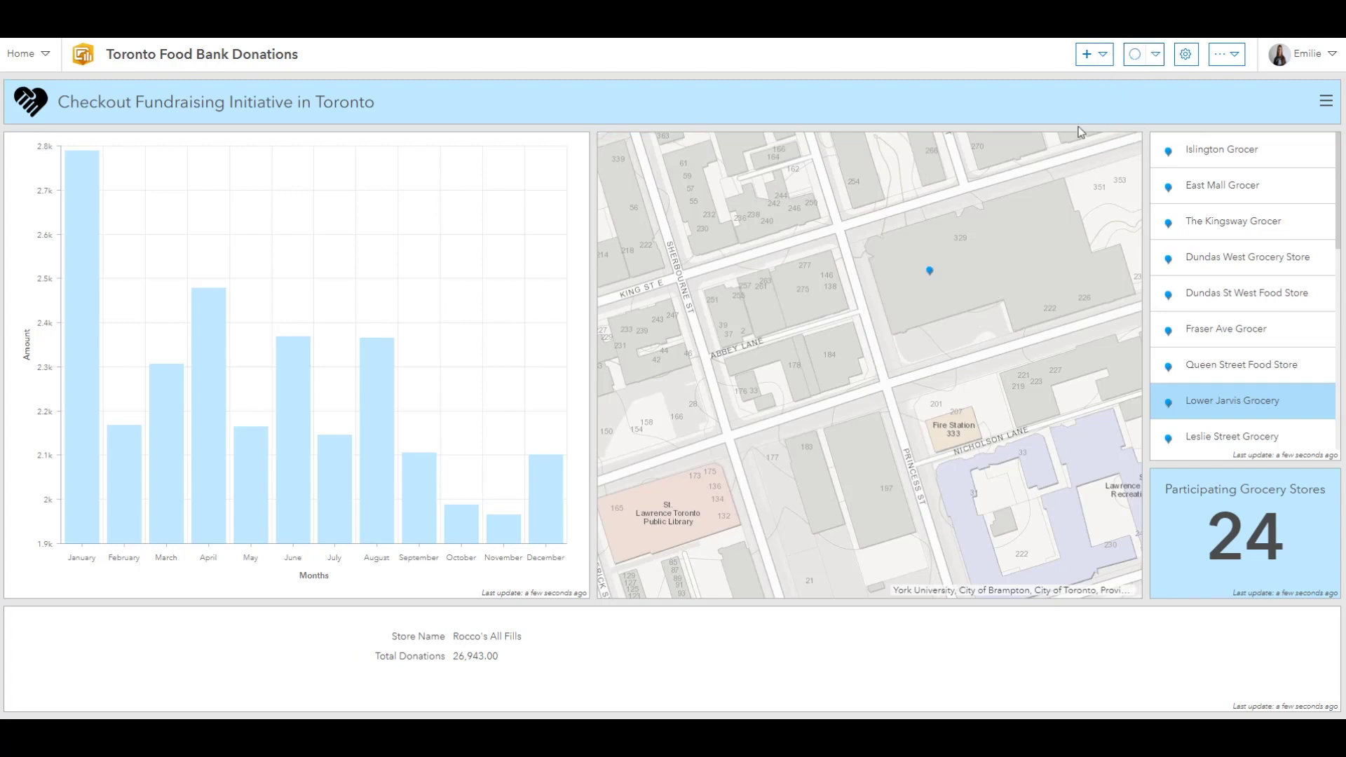